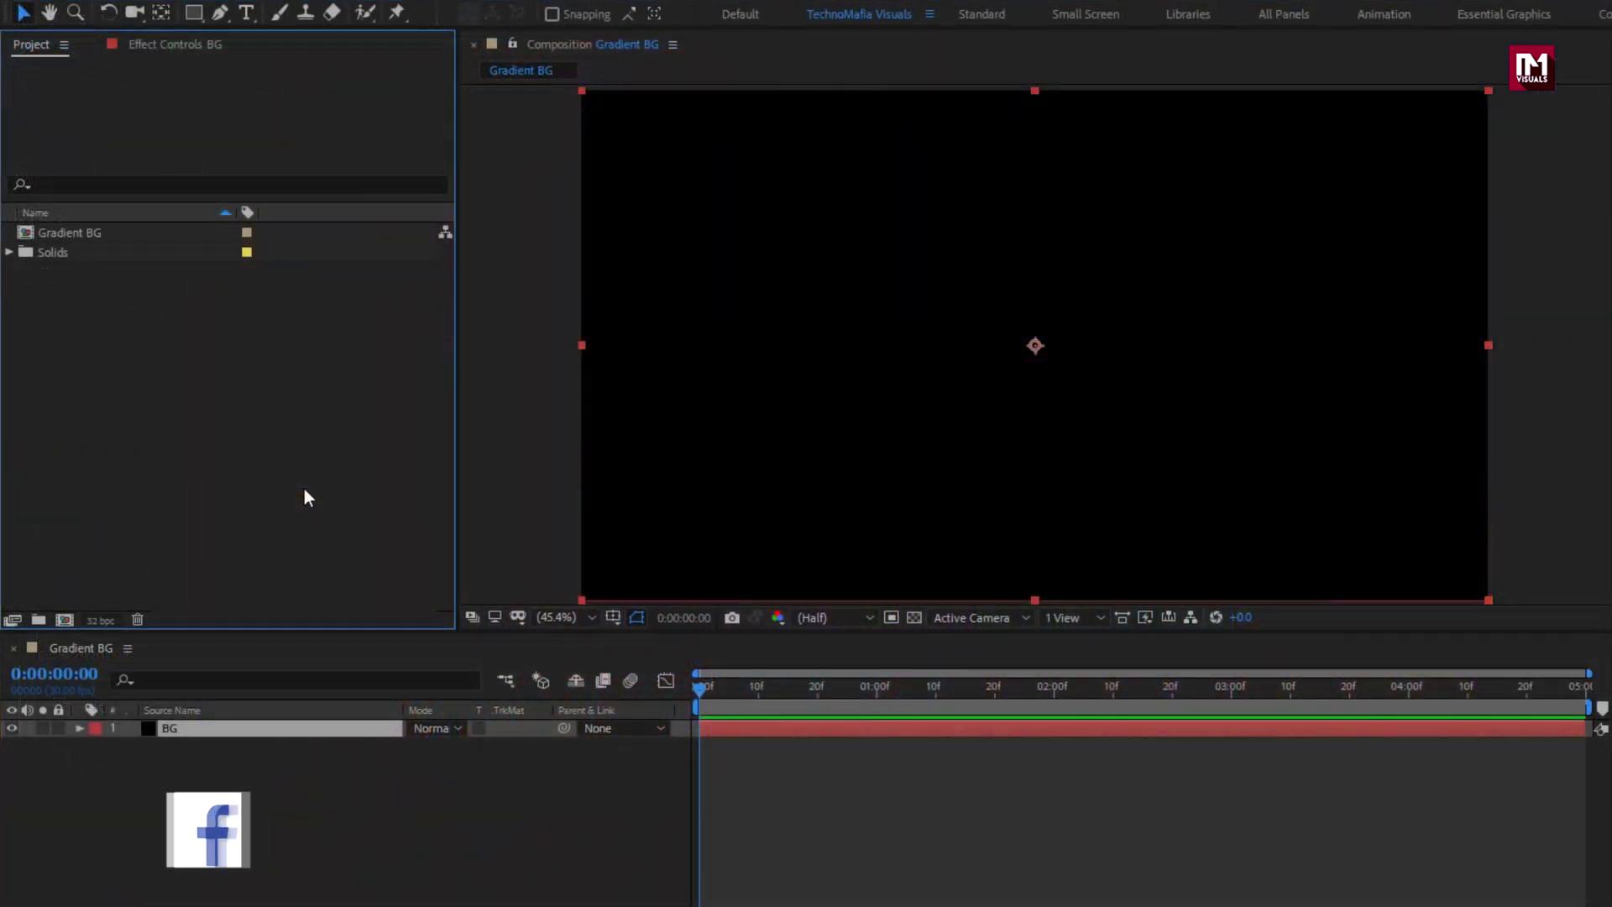
# Step: Select the black BG solid layer in the Gradient BG timeline
pyautogui.click(259, 728)
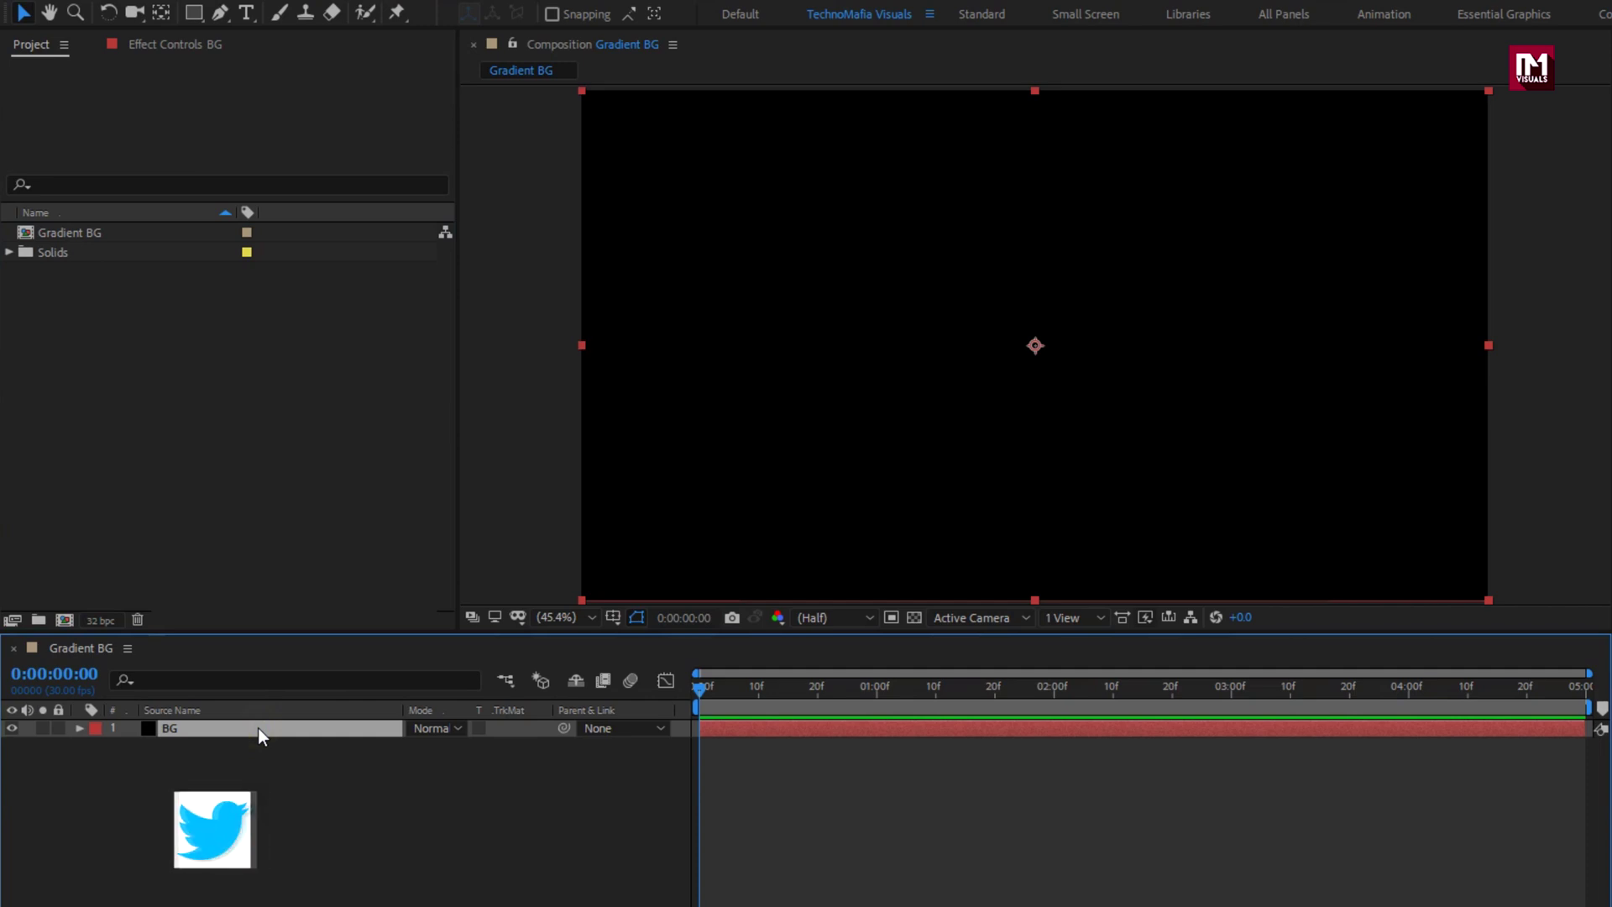
# Step: Search 'color gr' and apply 4-Color Gradient to the BG layer
pyautogui.click(1419, 84)
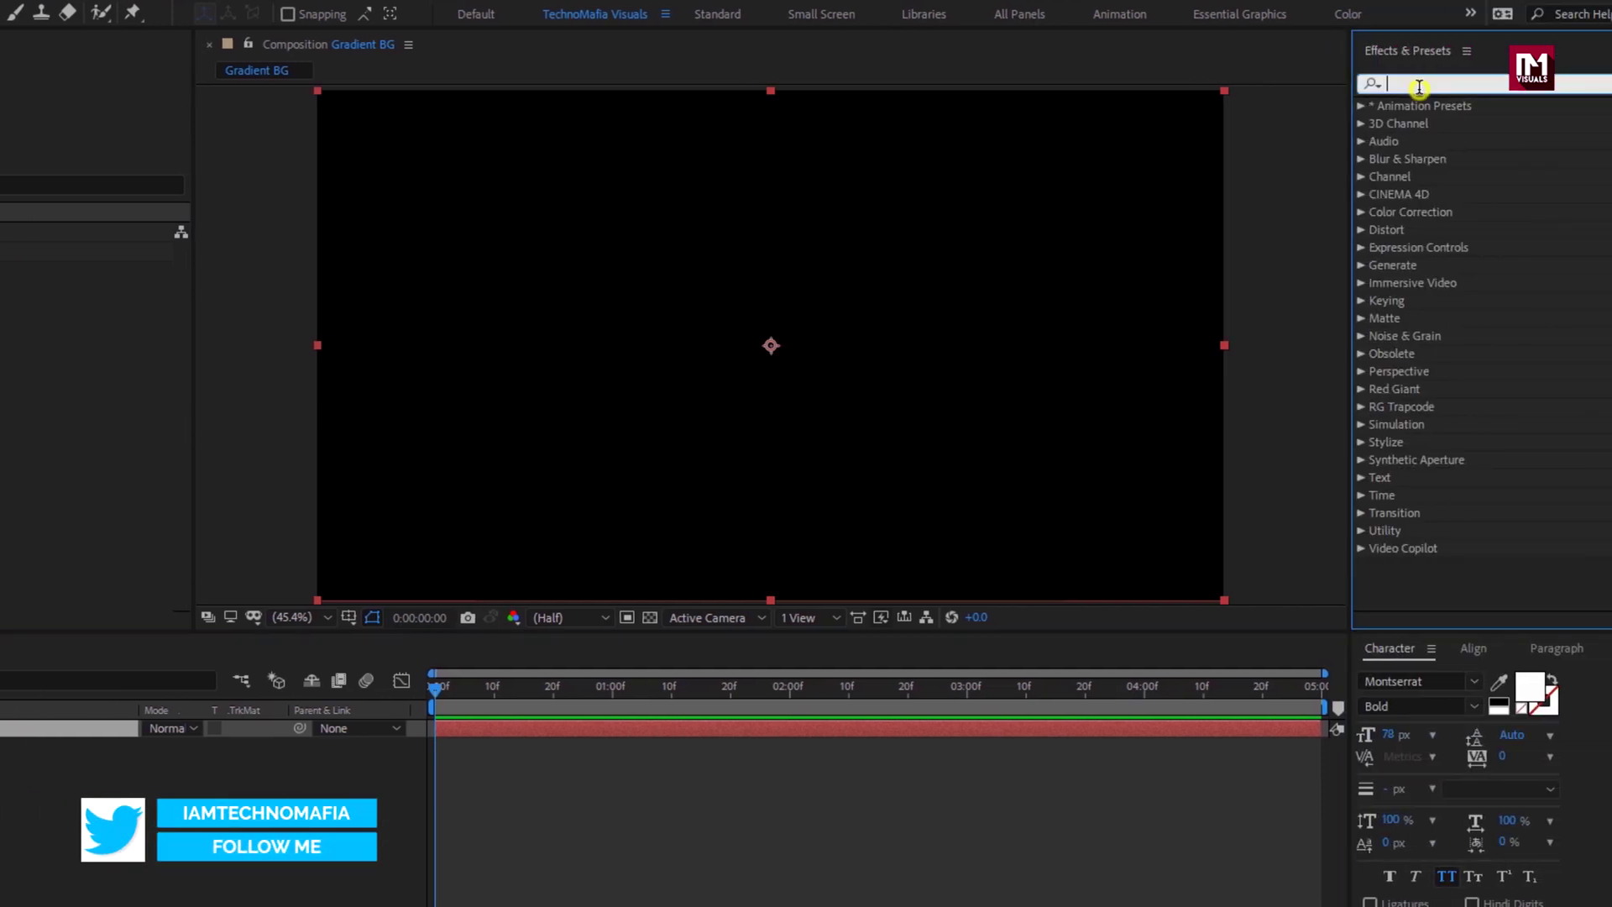
pyautogui.write('color gr')
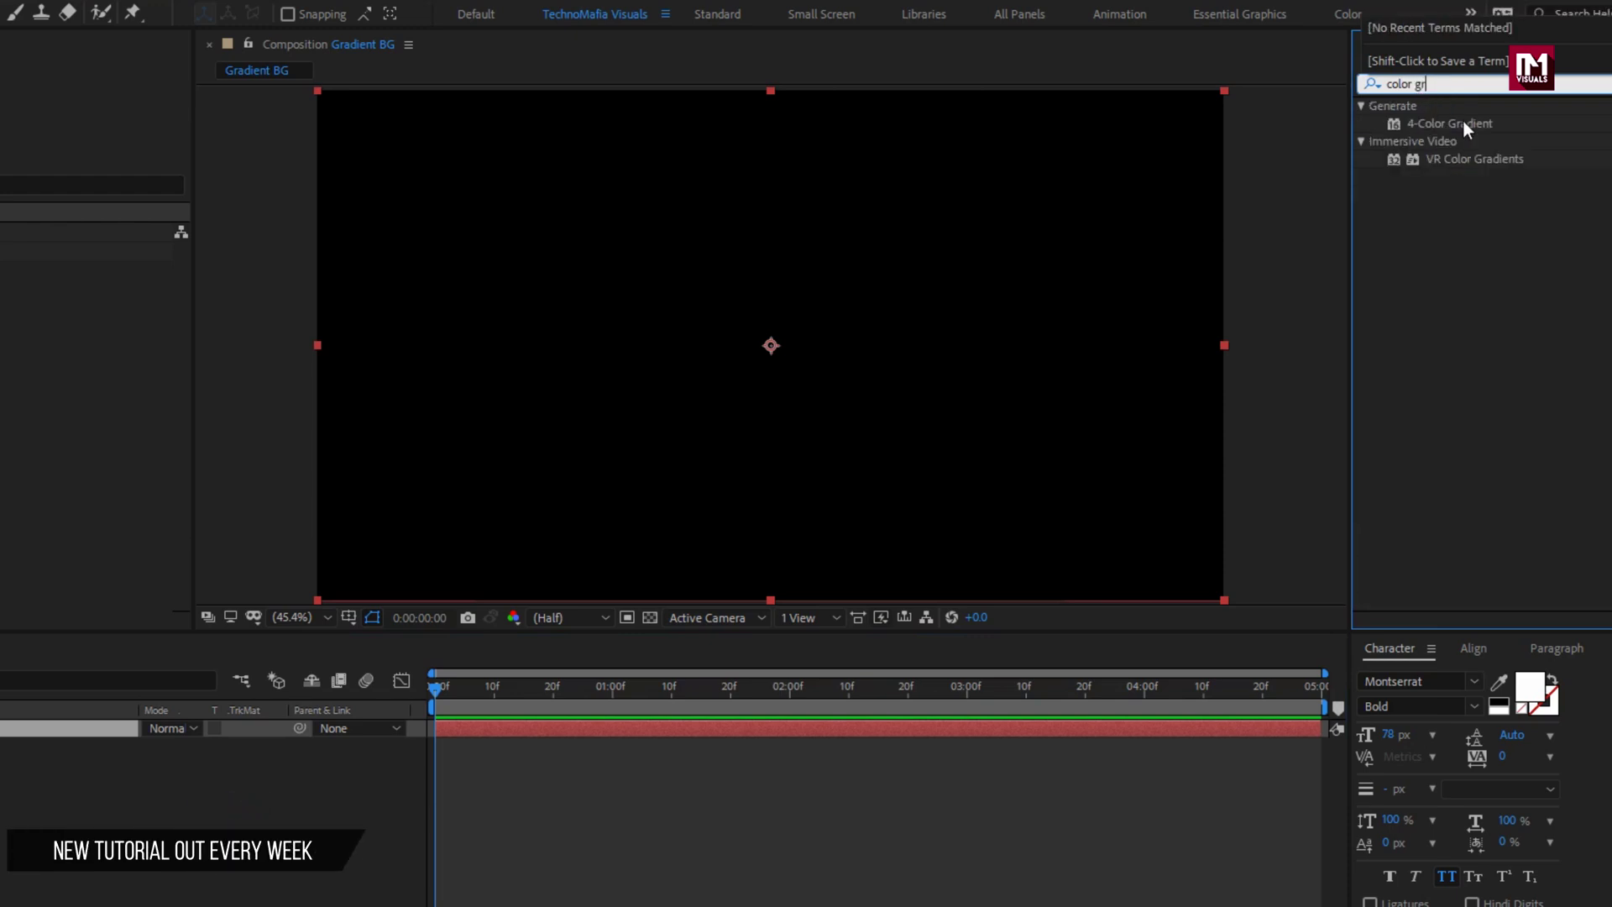
pyautogui.click(1465, 126)
pyautogui.doubleClick(1465, 124)
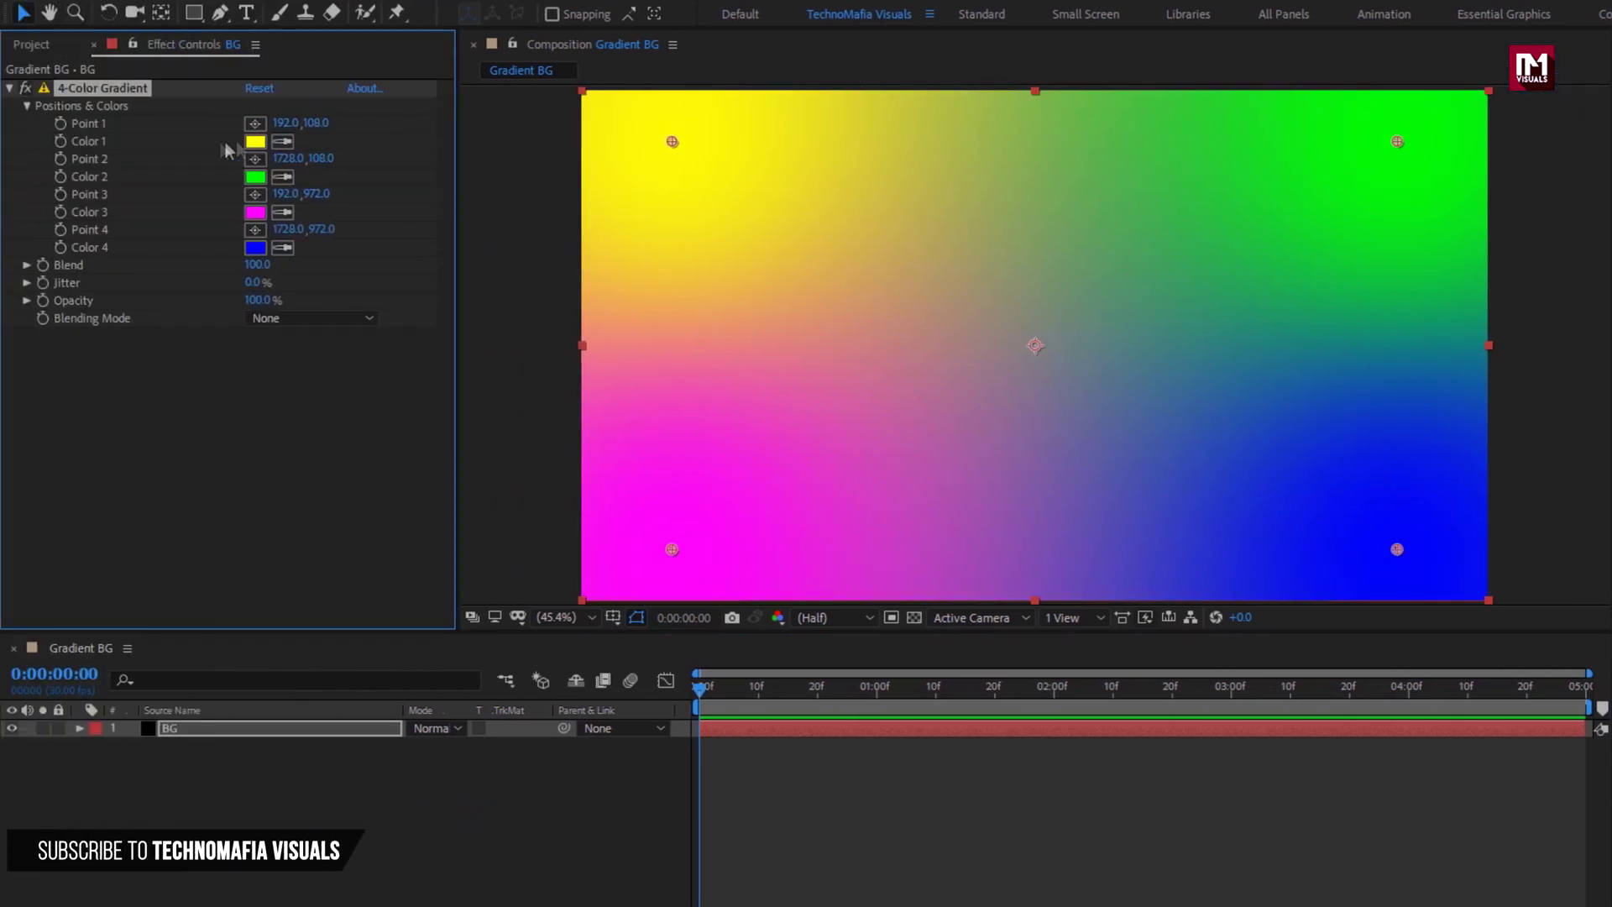
# Step: Set gradient Color 1 to pink and Color 2 to blue
pyautogui.click(254, 141)
pyautogui.moveTo(543, 473); pyautogui.dragTo(521, 275)
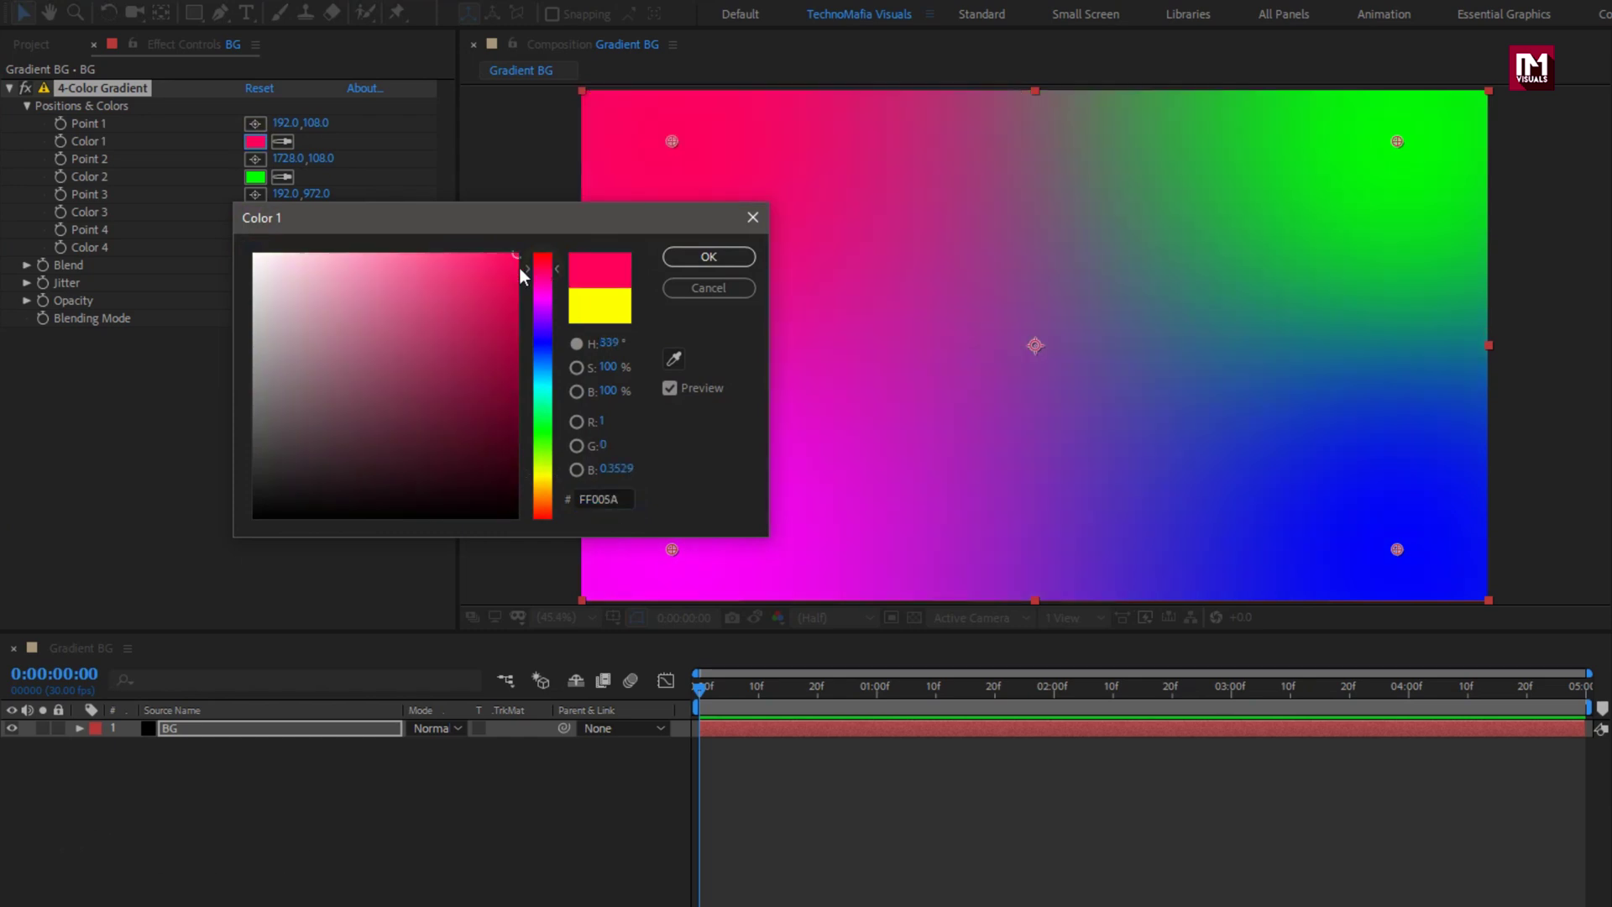
pyautogui.click(683, 256)
pyautogui.click(255, 176)
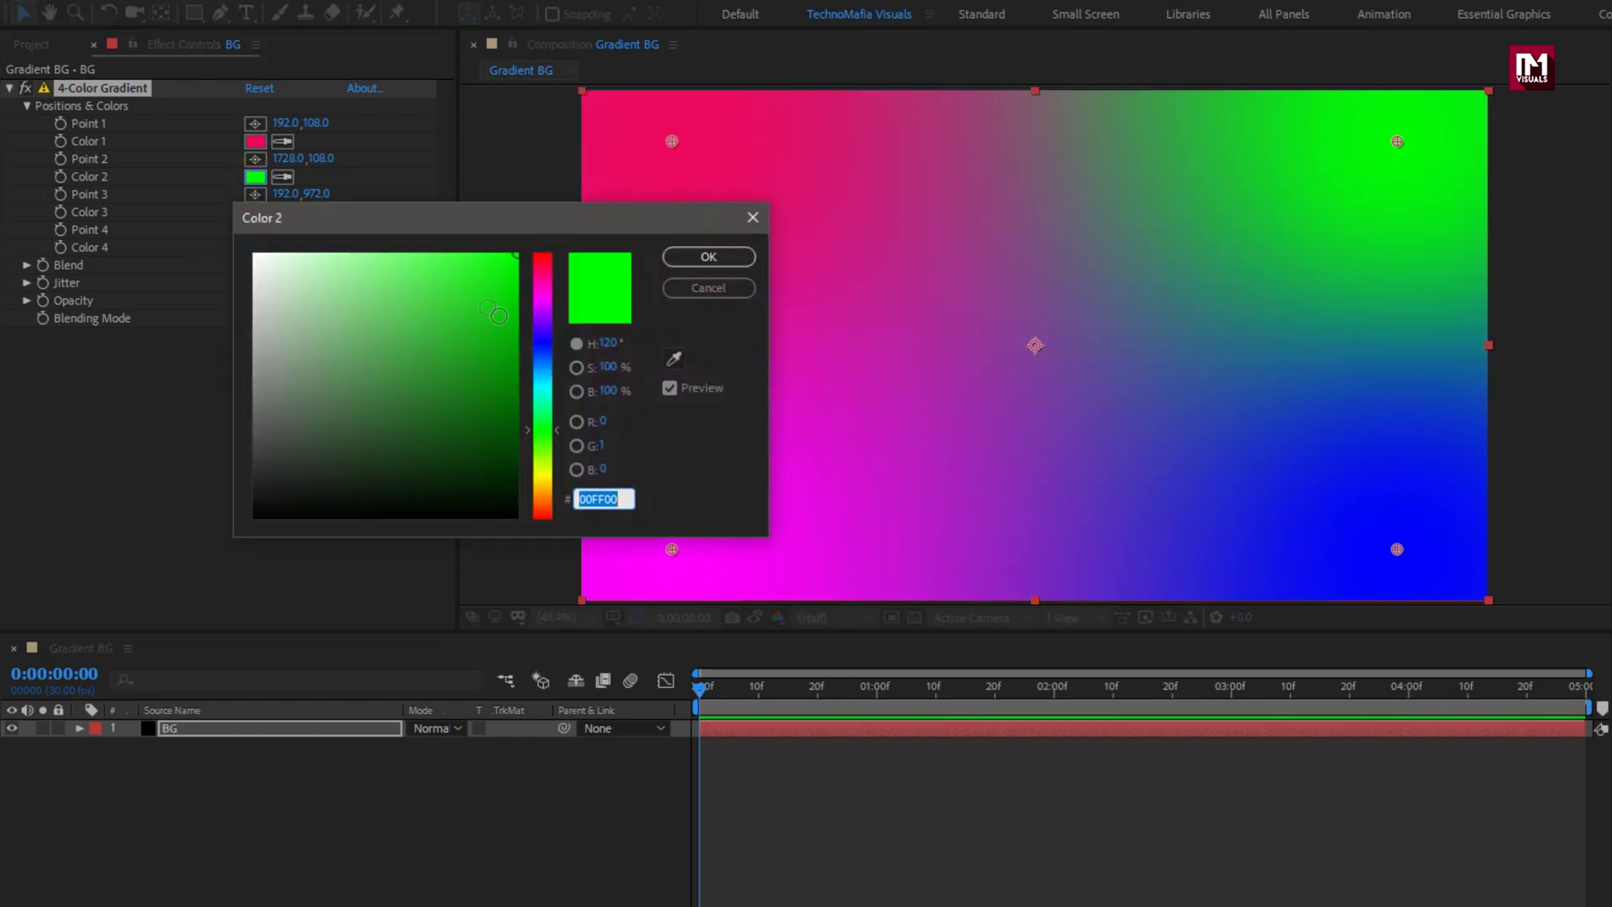
pyautogui.click(542, 372)
pyautogui.click(697, 257)
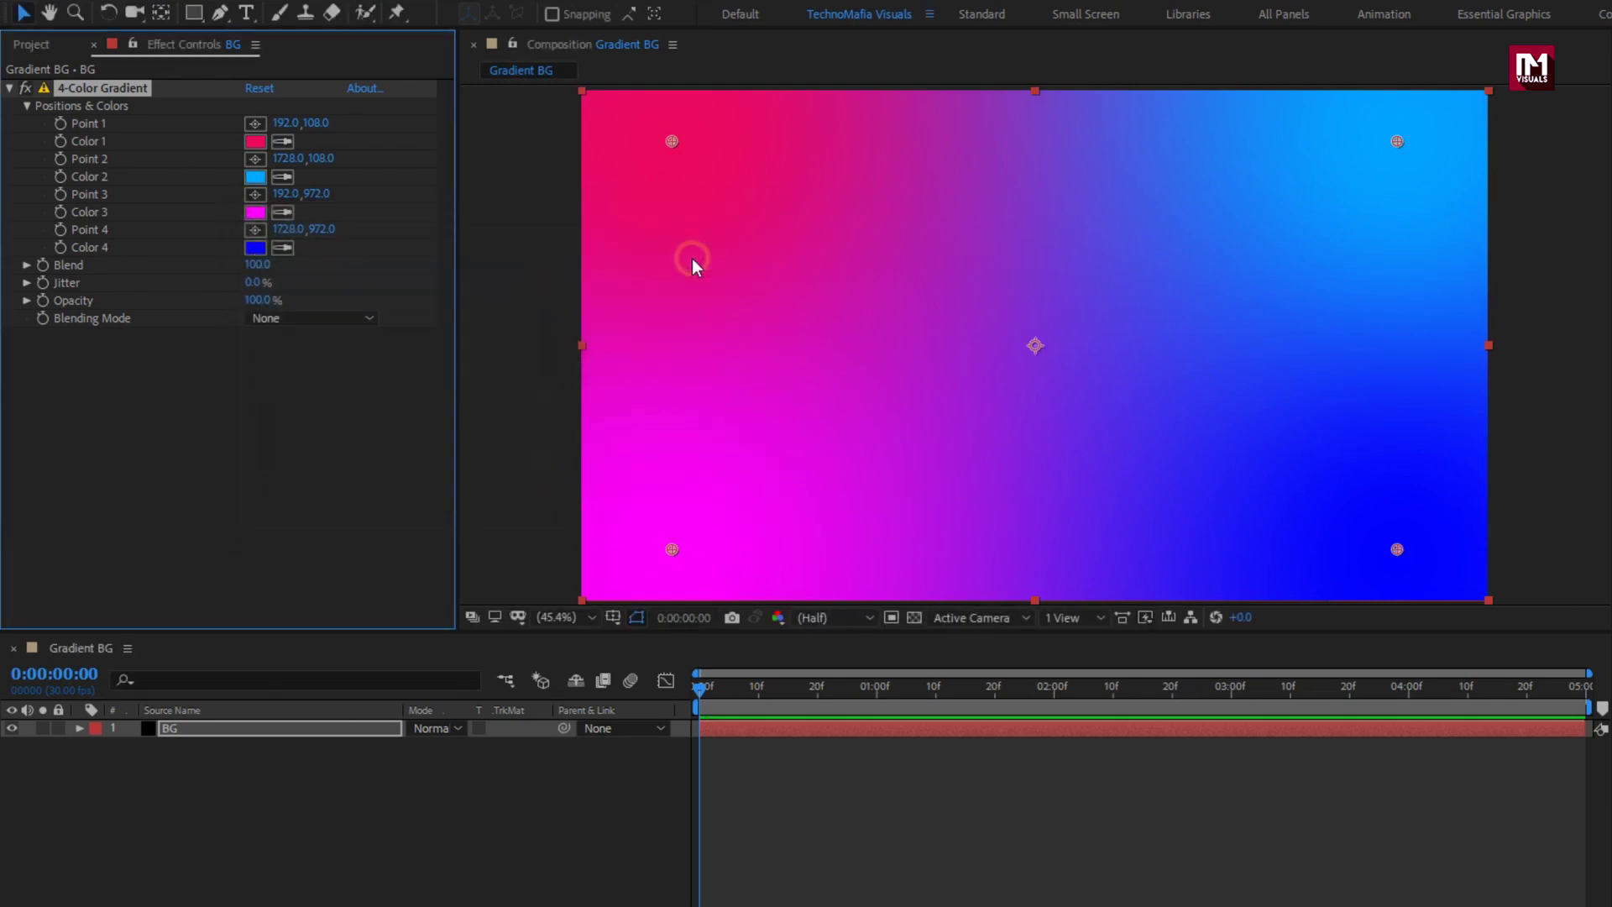
# Step: Set Color 3 to a slightly darkened golden yellow and Color 4 to a darker cyan
pyautogui.click(255, 211)
pyautogui.moveTo(525, 388); pyautogui.dragTo(545, 489)
pyautogui.moveTo(499, 265); pyautogui.dragTo(510, 278)
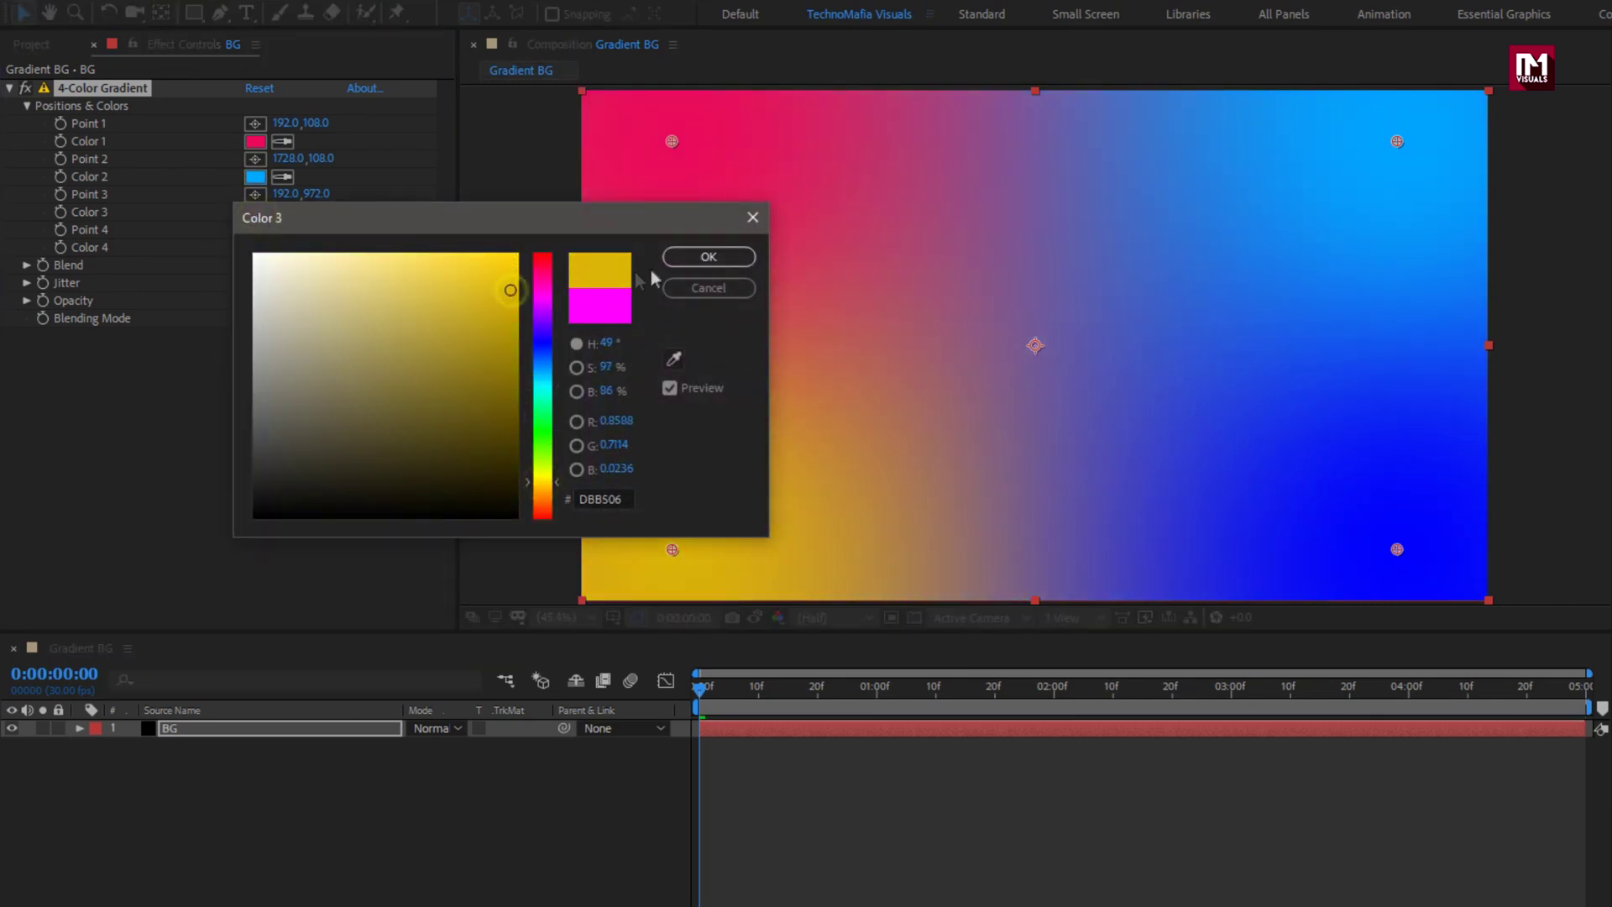
pyautogui.click(687, 258)
pyautogui.click(255, 246)
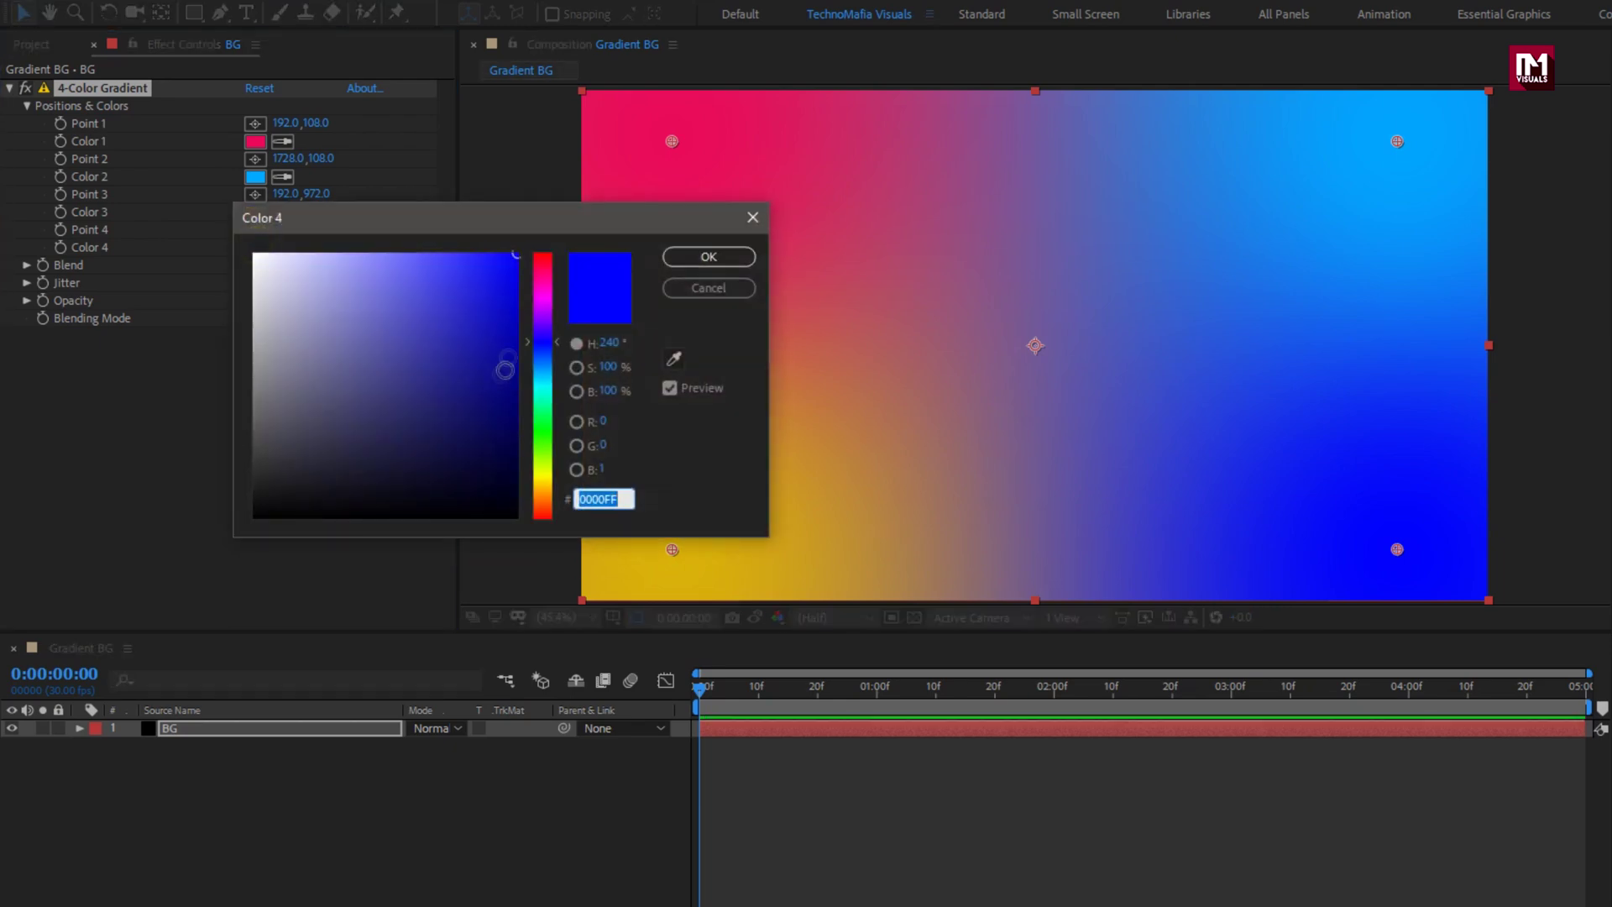
pyautogui.moveTo(538, 349); pyautogui.dragTo(539, 393)
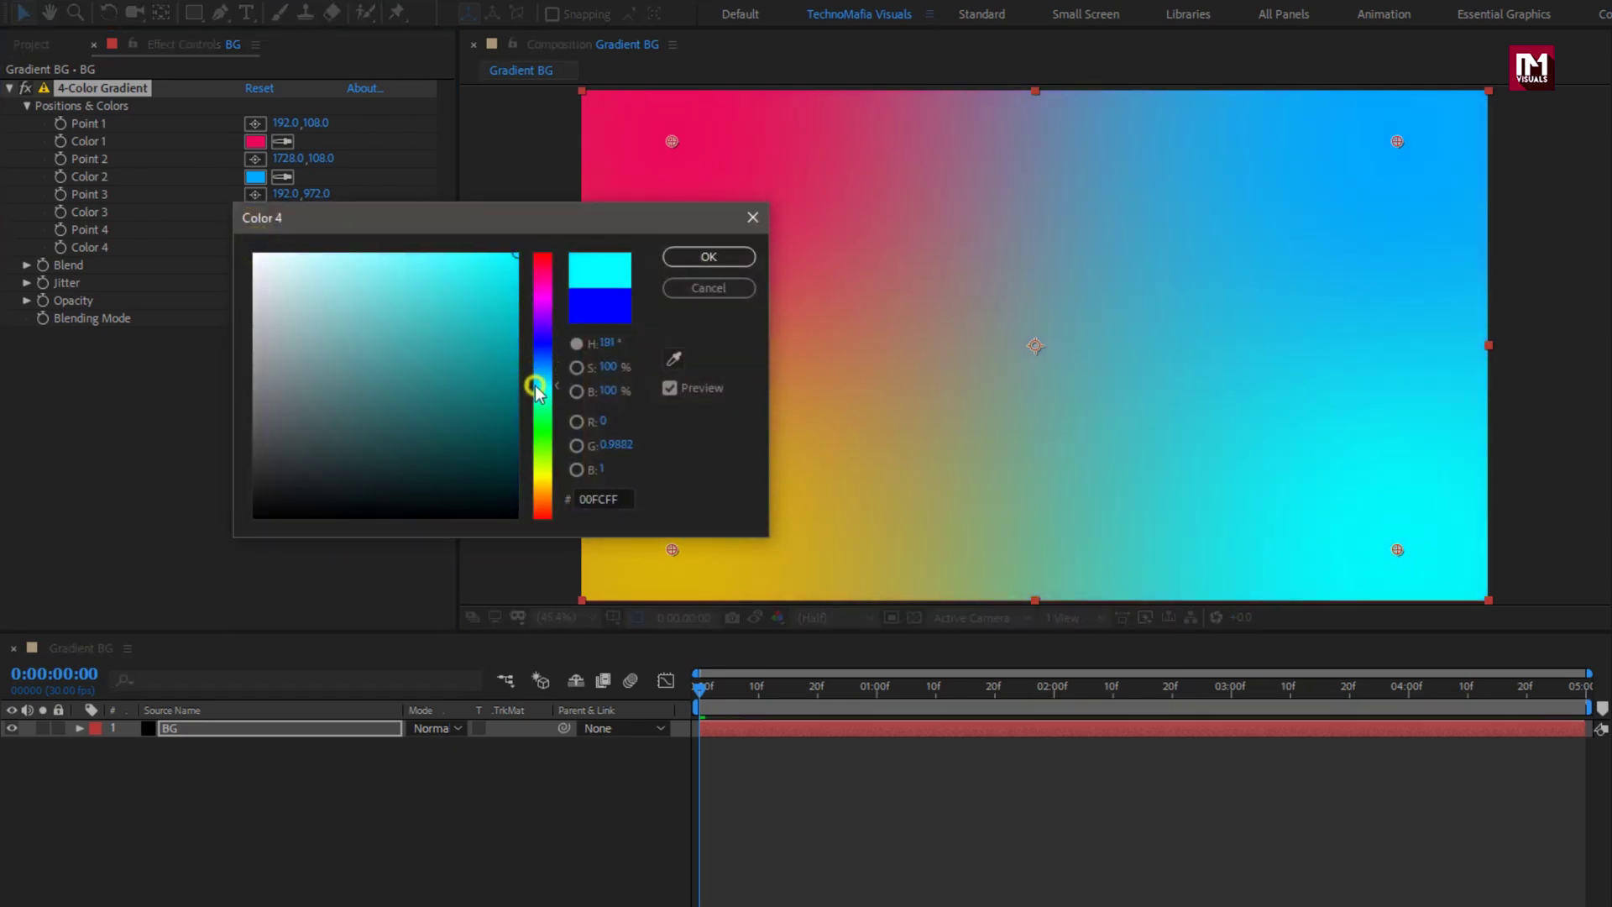
pyautogui.moveTo(515, 257); pyautogui.dragTo(510, 270)
pyautogui.click(708, 257)
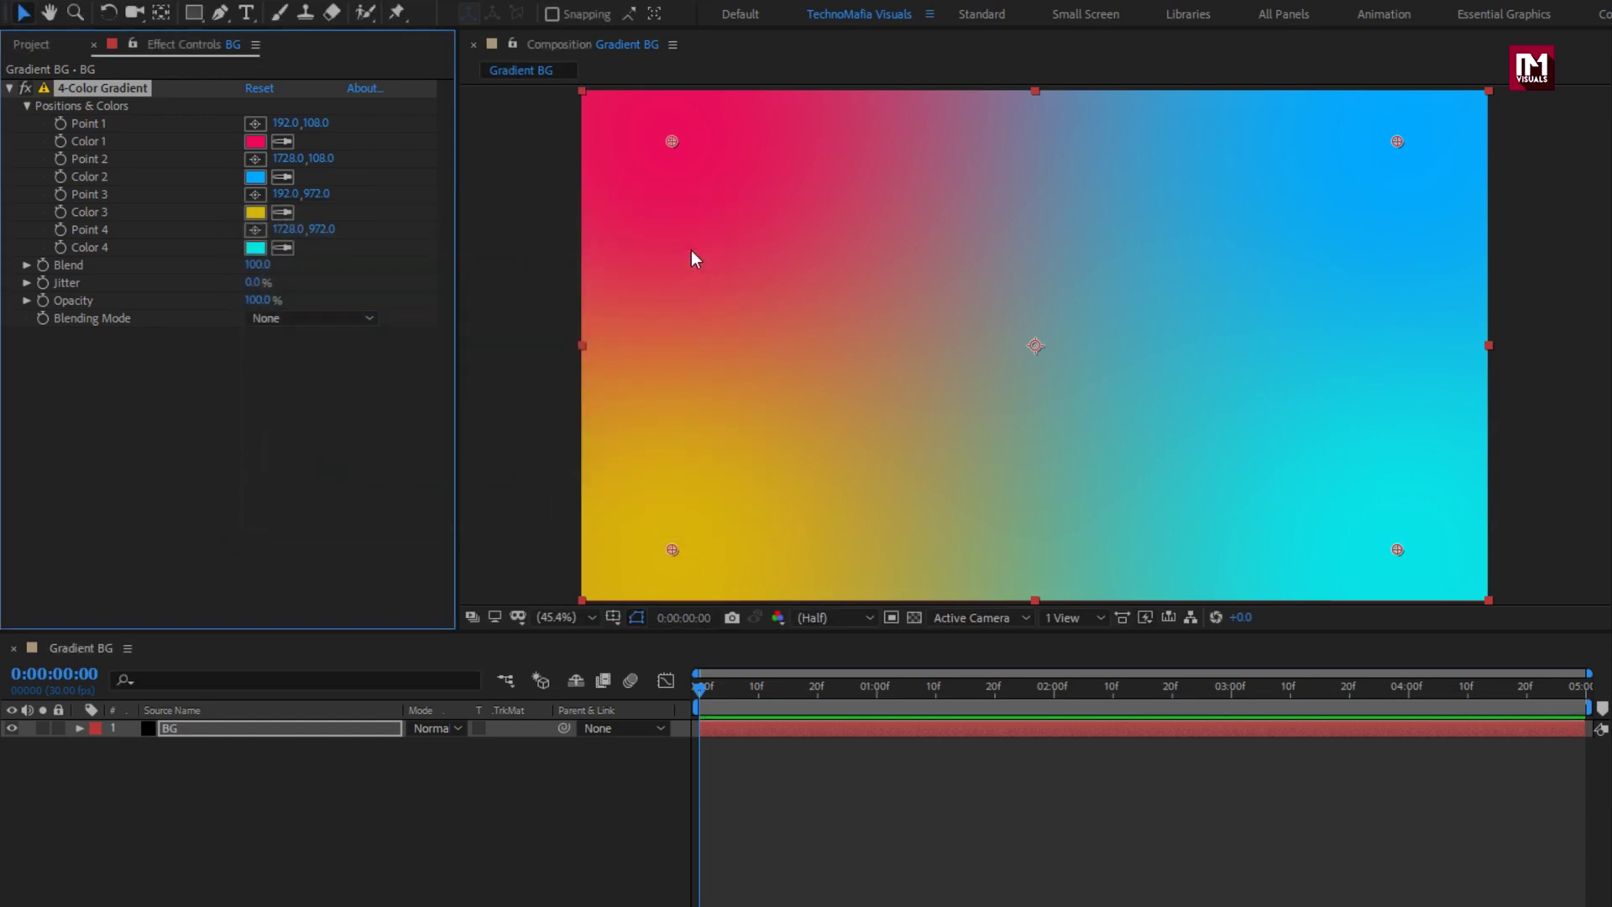
# Step: Collapse the gradient effect and apply Fractal Noise via the search 'frac'
pyautogui.click(10, 89)
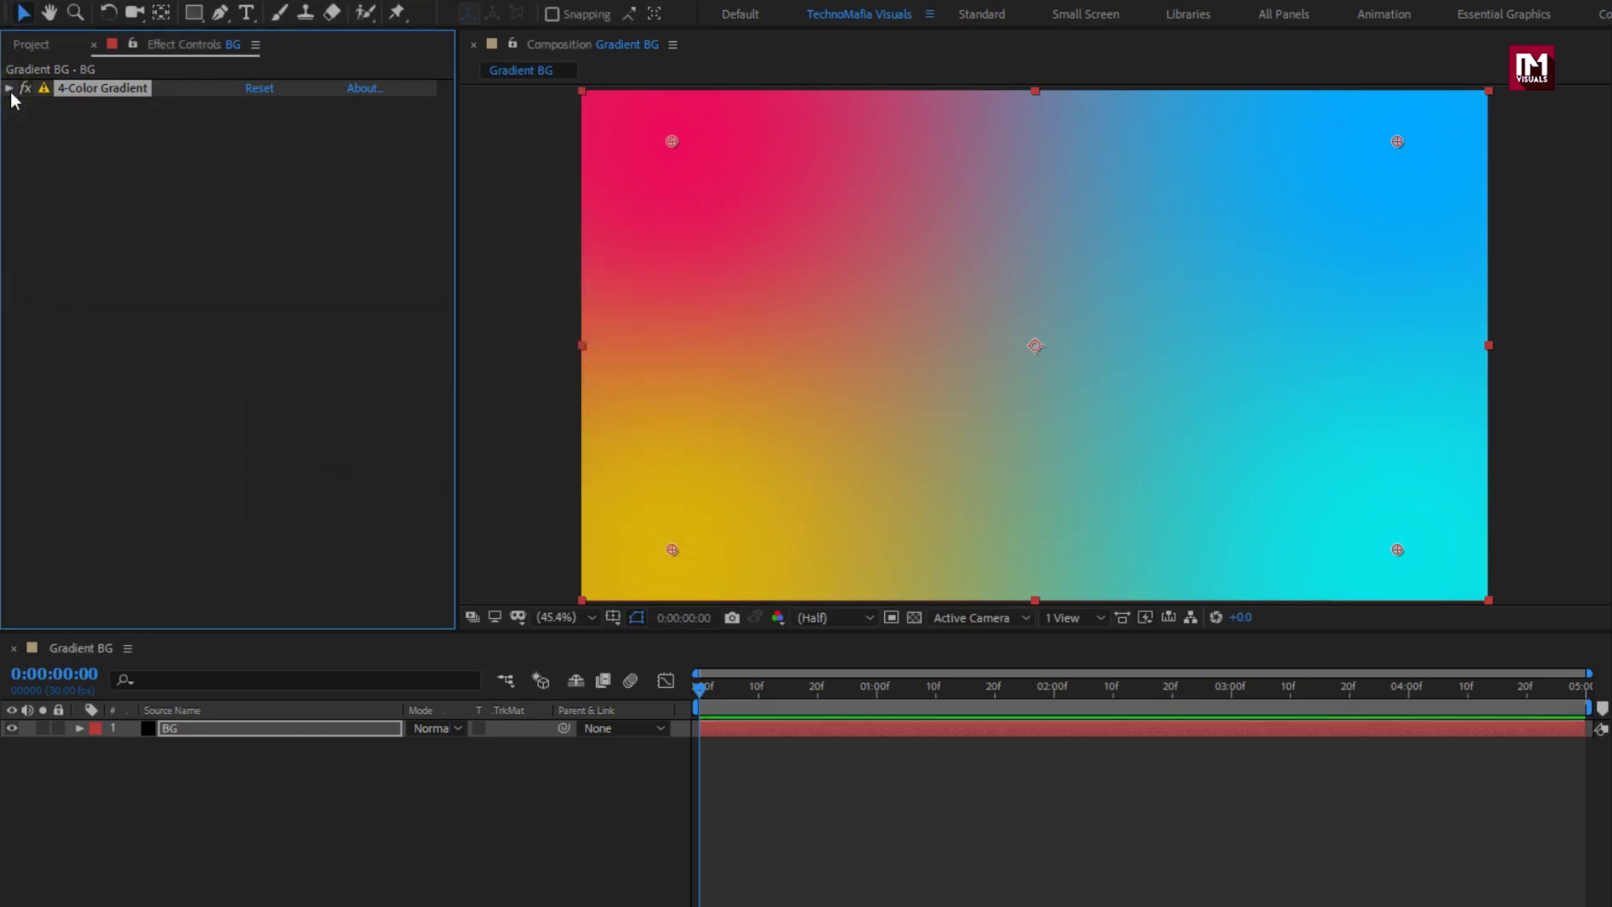
pyautogui.click(1344, 80)
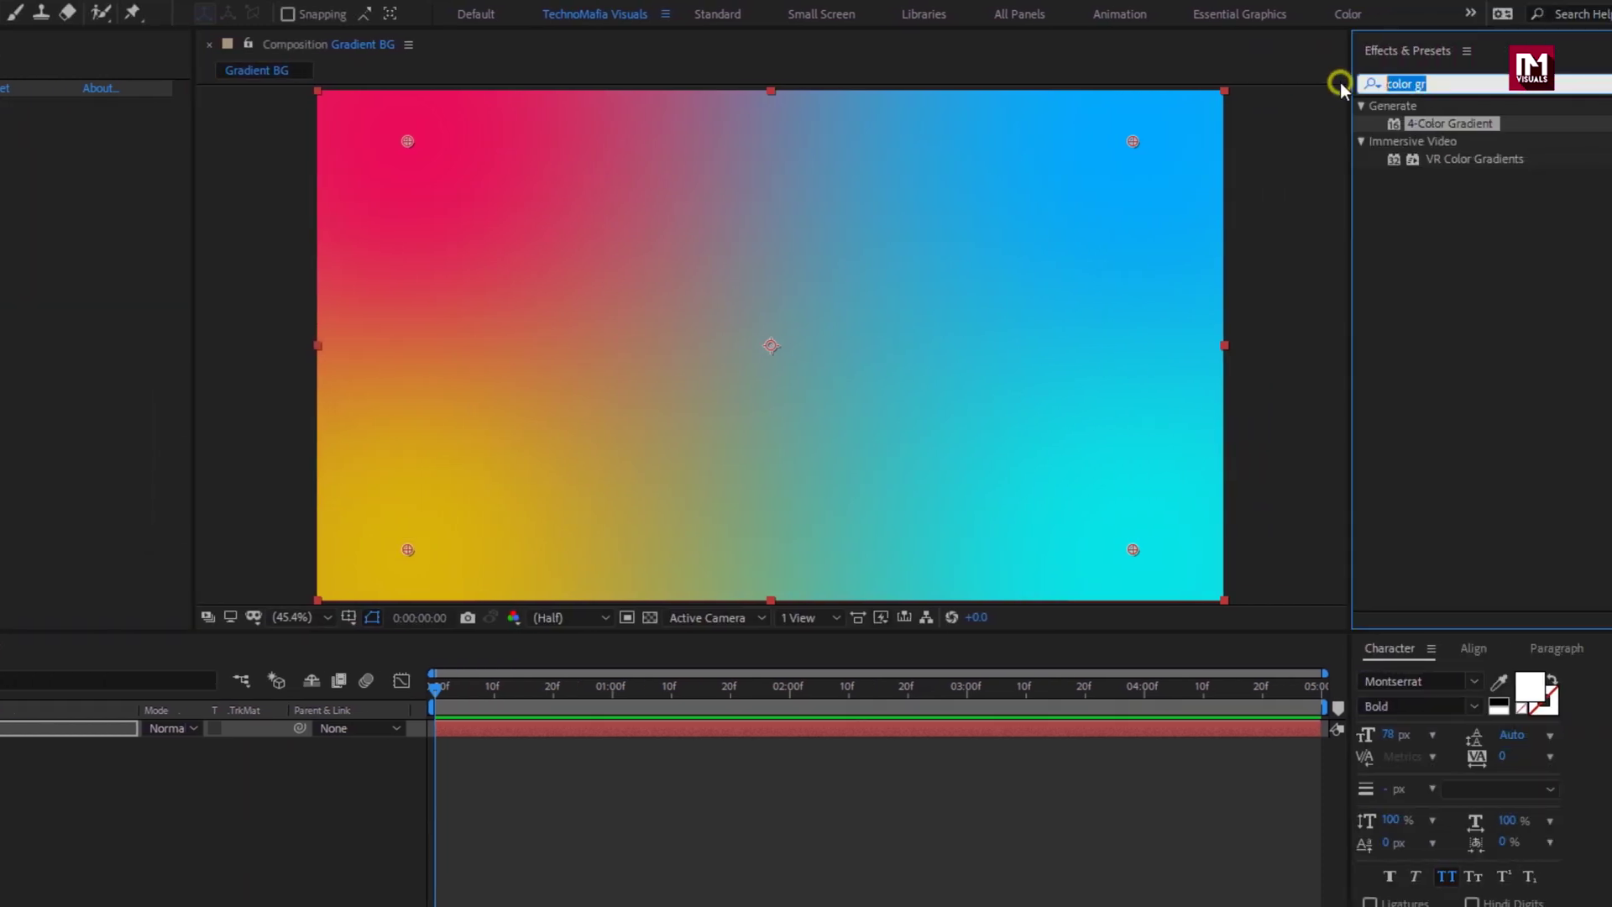
pyautogui.write('frac')
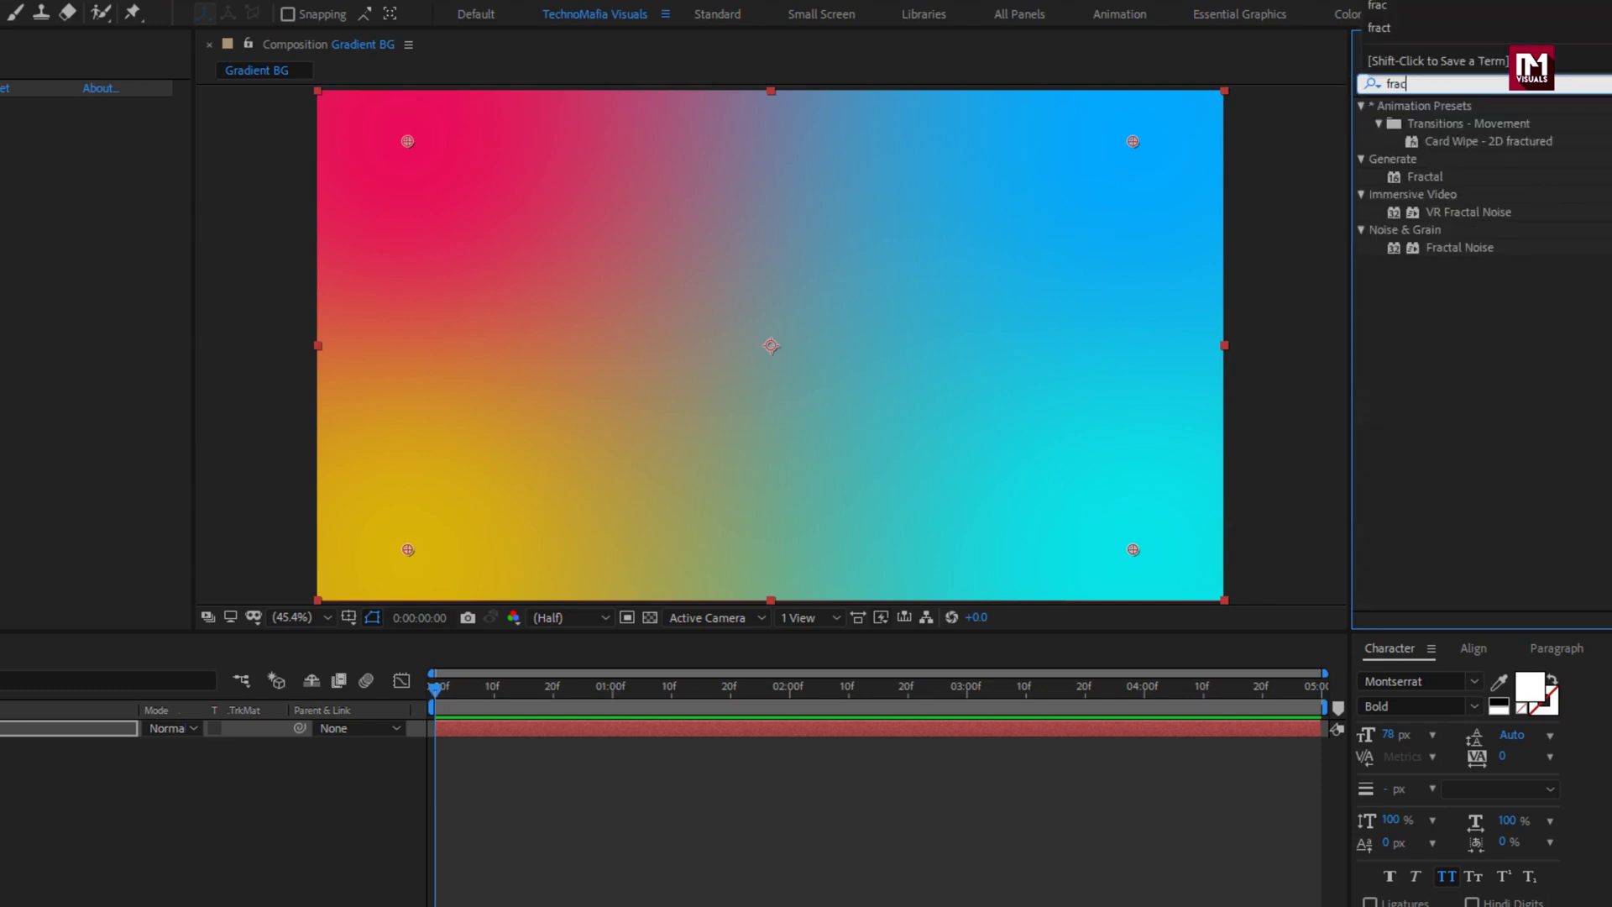
pyautogui.click(1455, 249)
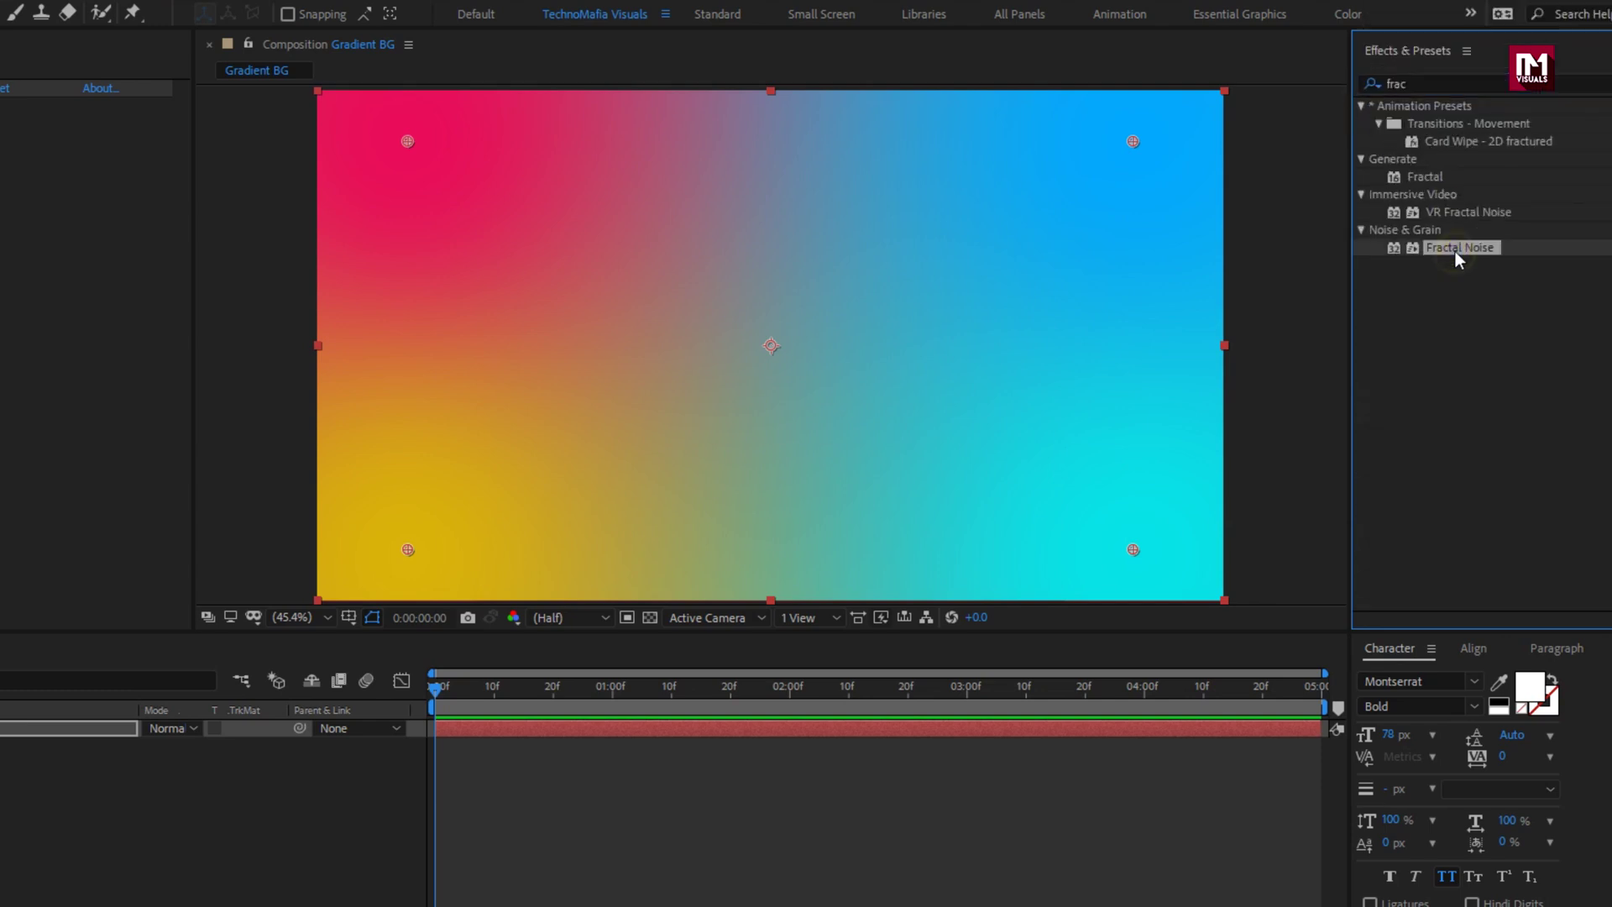
pyautogui.doubleClick(1455, 249)
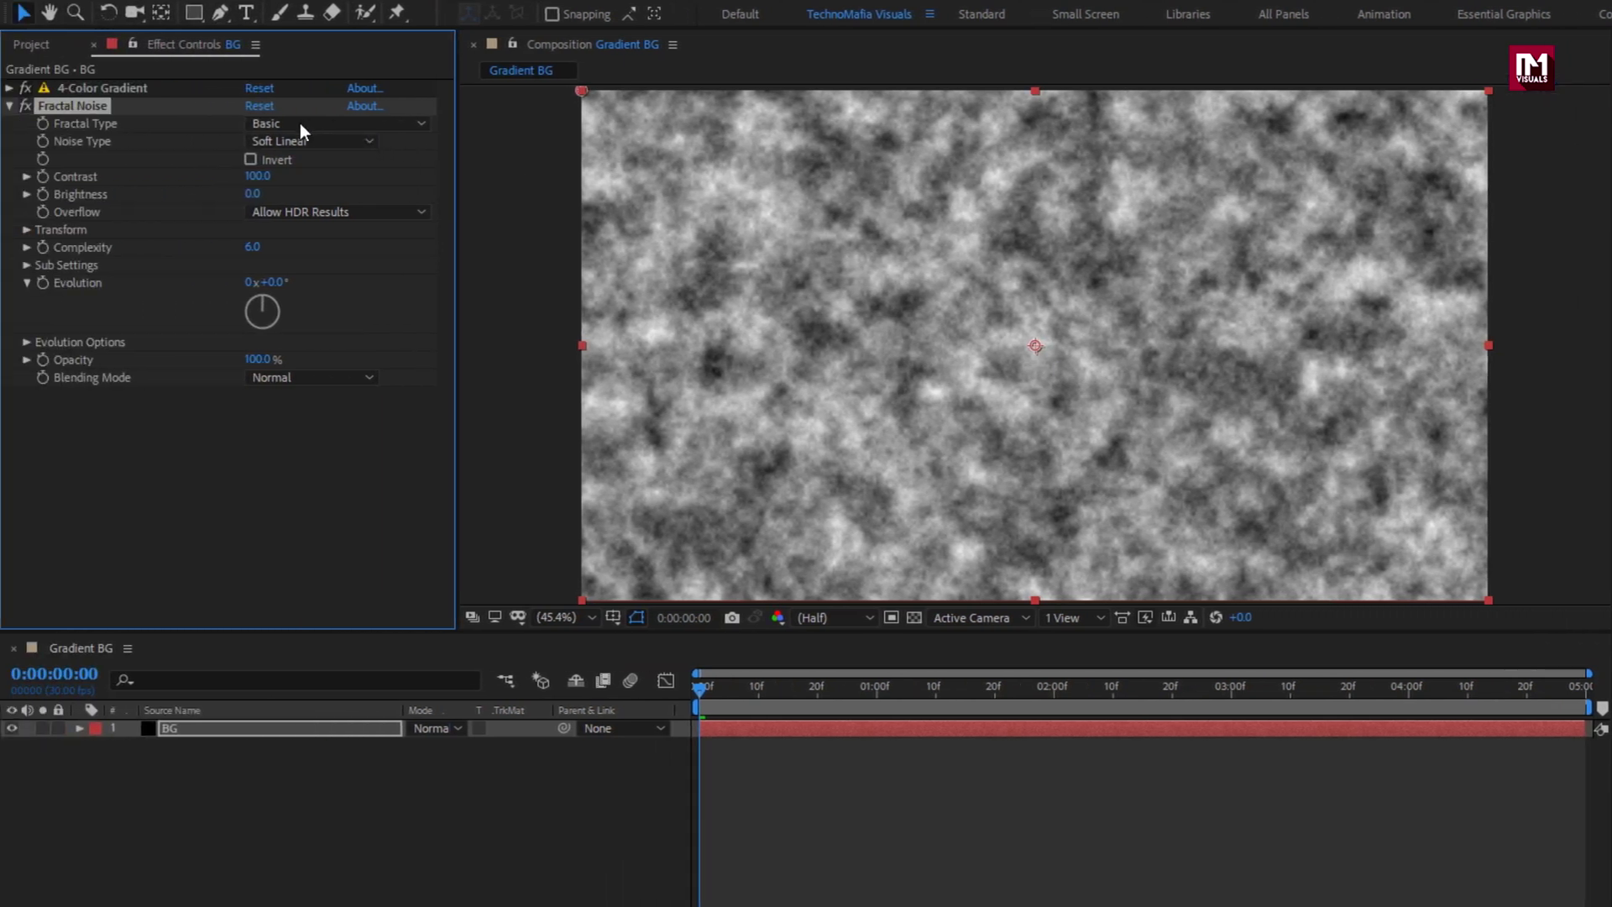
# Step: Set Fractal Type to Dynamic Progressive and Noise Type to Spline
pyautogui.click(300, 126)
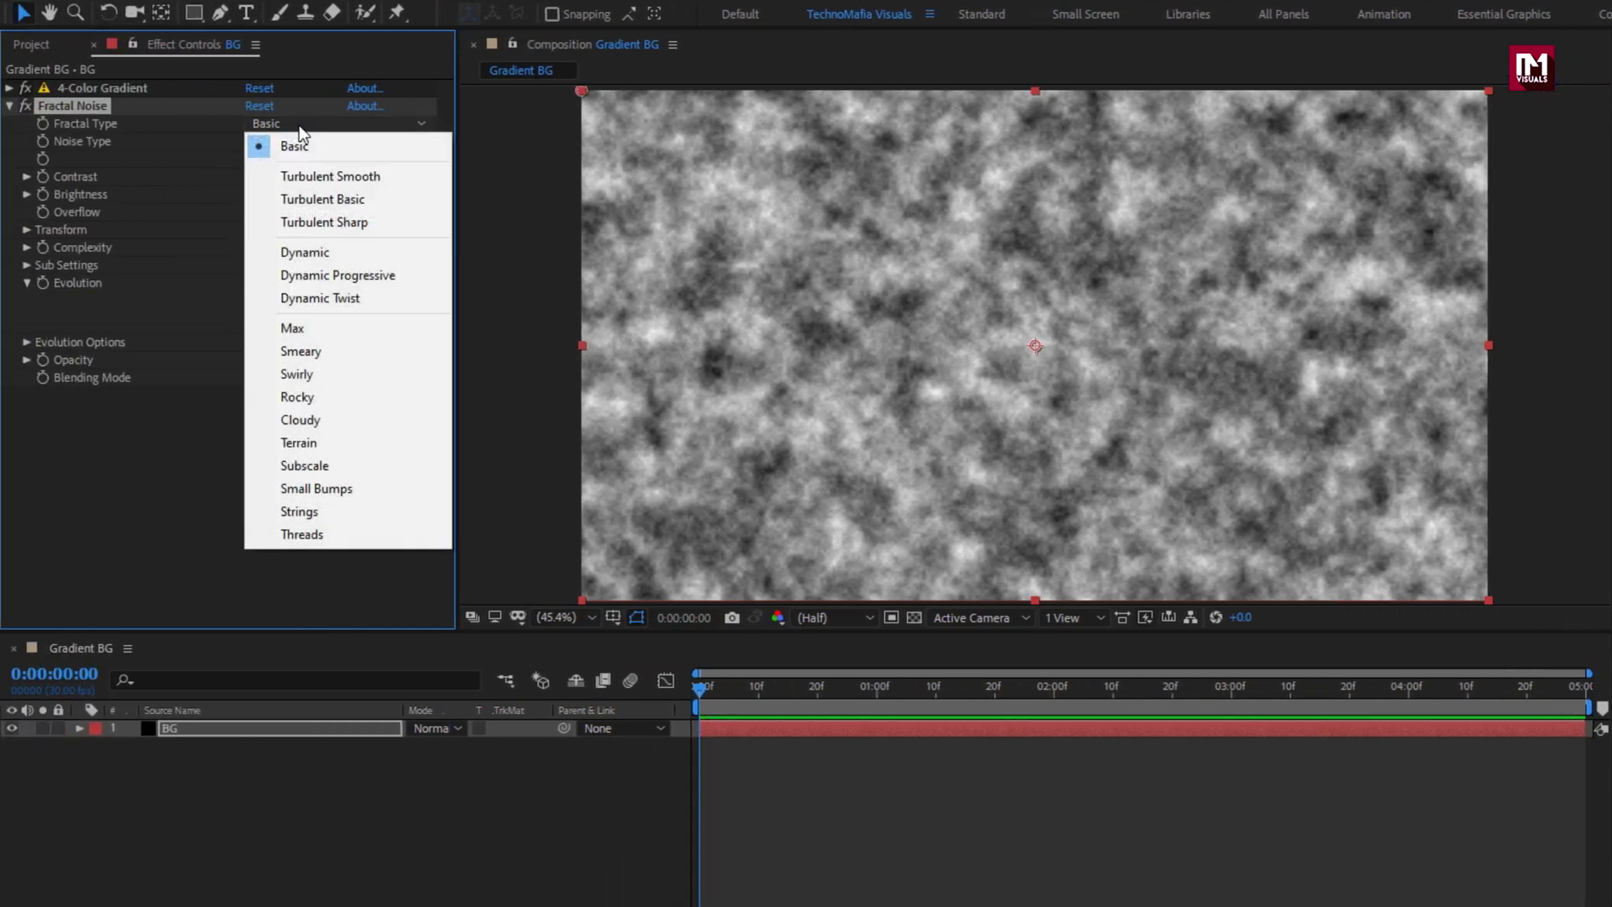
pyautogui.click(317, 275)
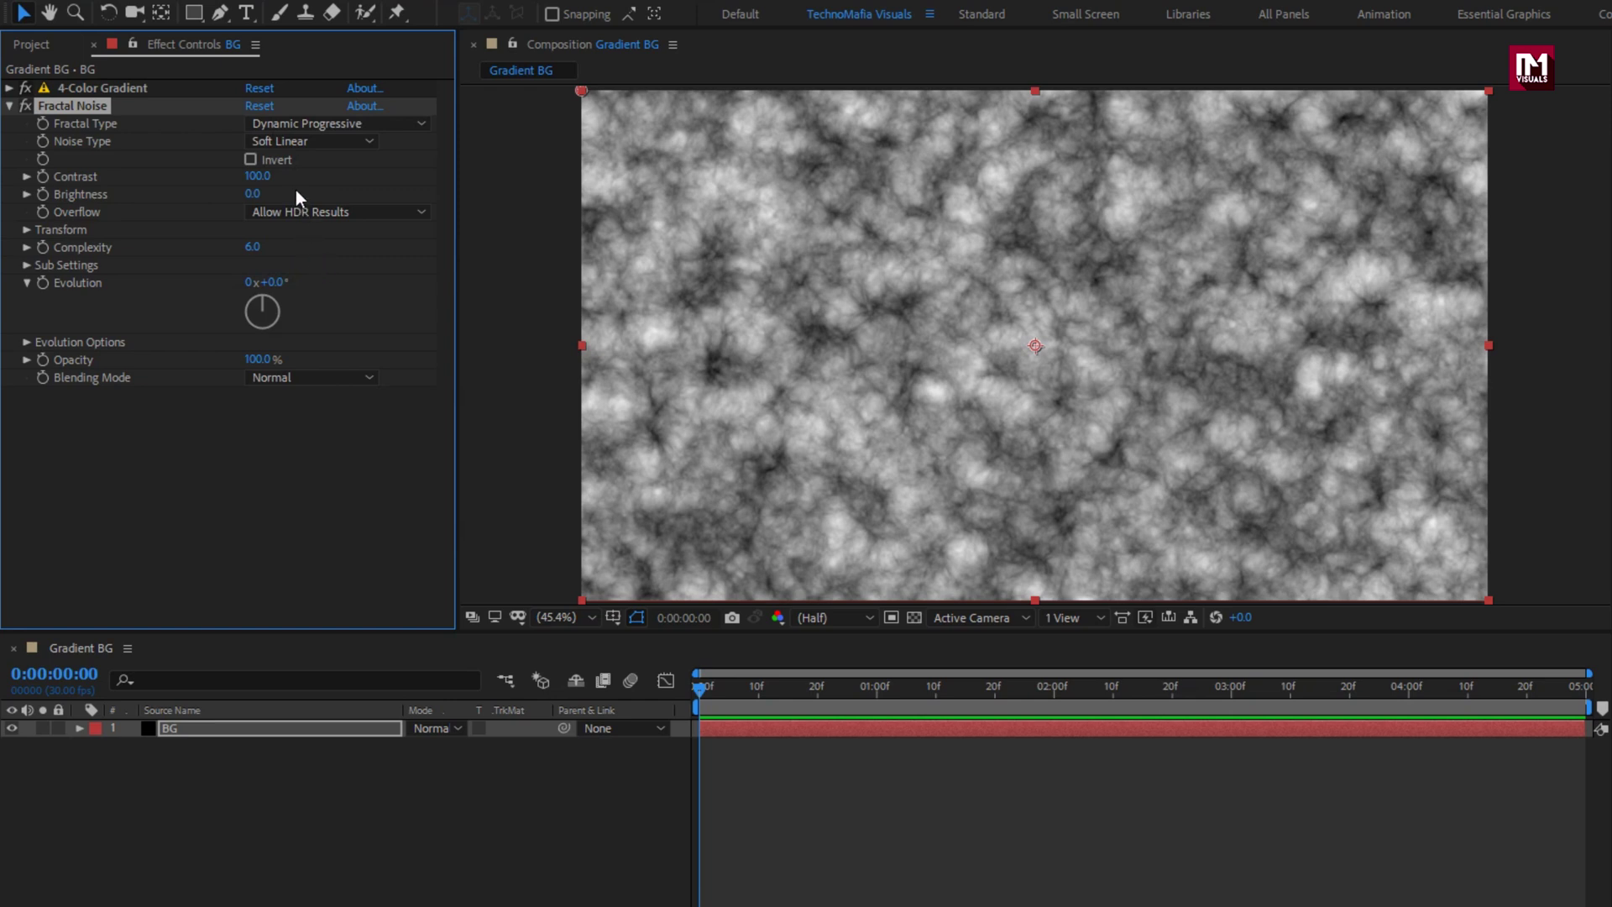
pyautogui.click(290, 141)
pyautogui.click(309, 234)
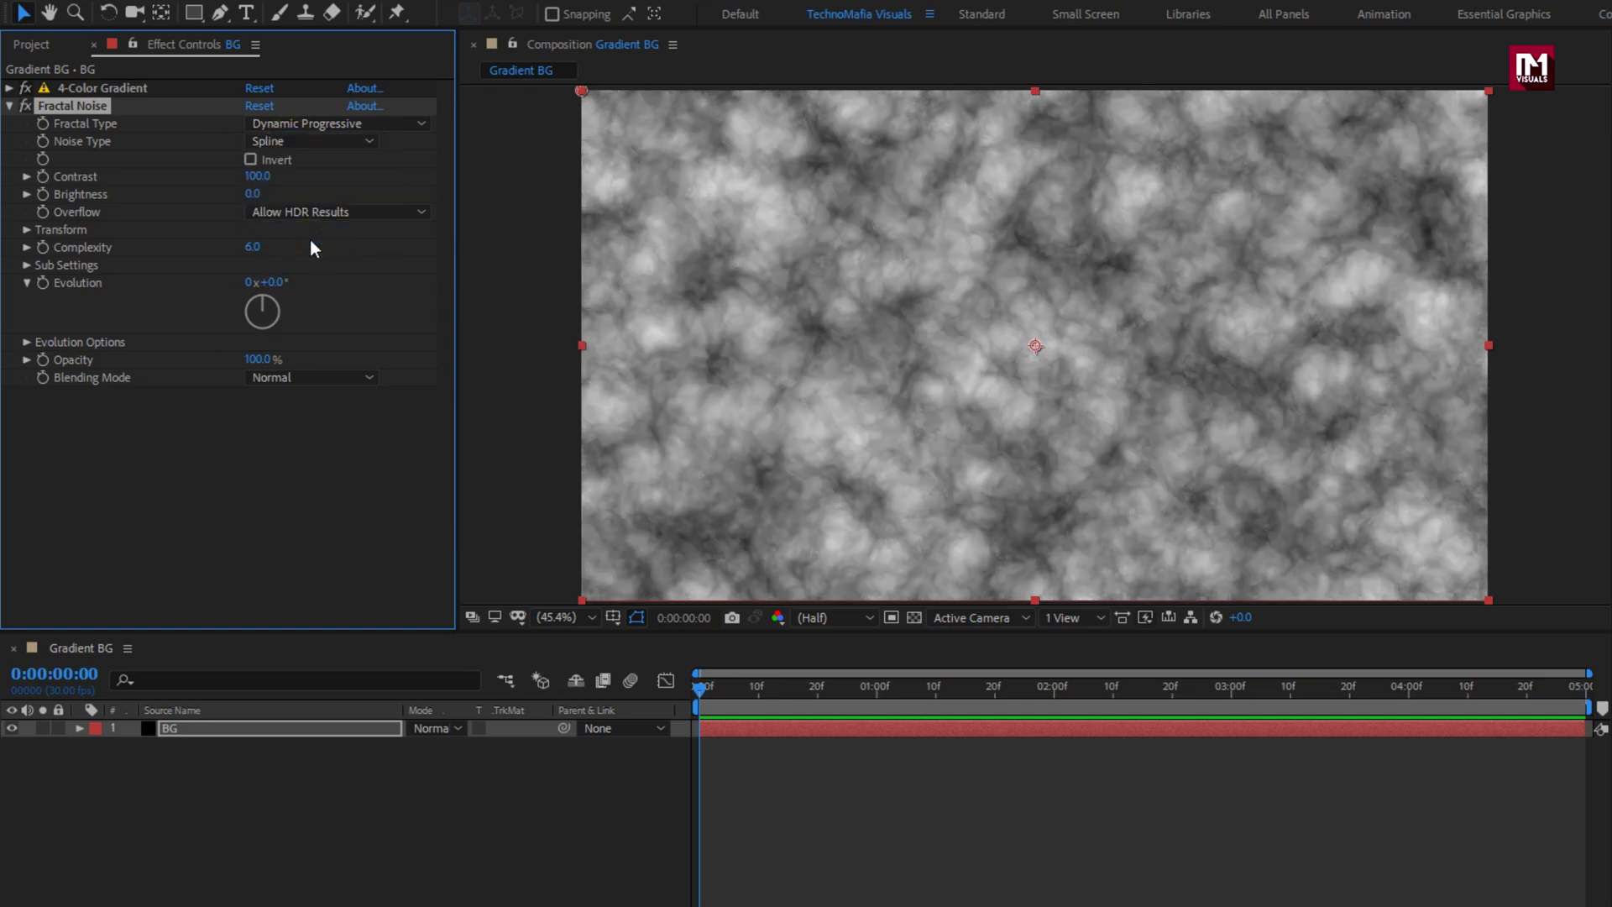
# Step: Set Fractal Noise Contrast to 190 and Brightness to -16
pyautogui.click(258, 175)
pyautogui.write('190')
pyautogui.press('Return')
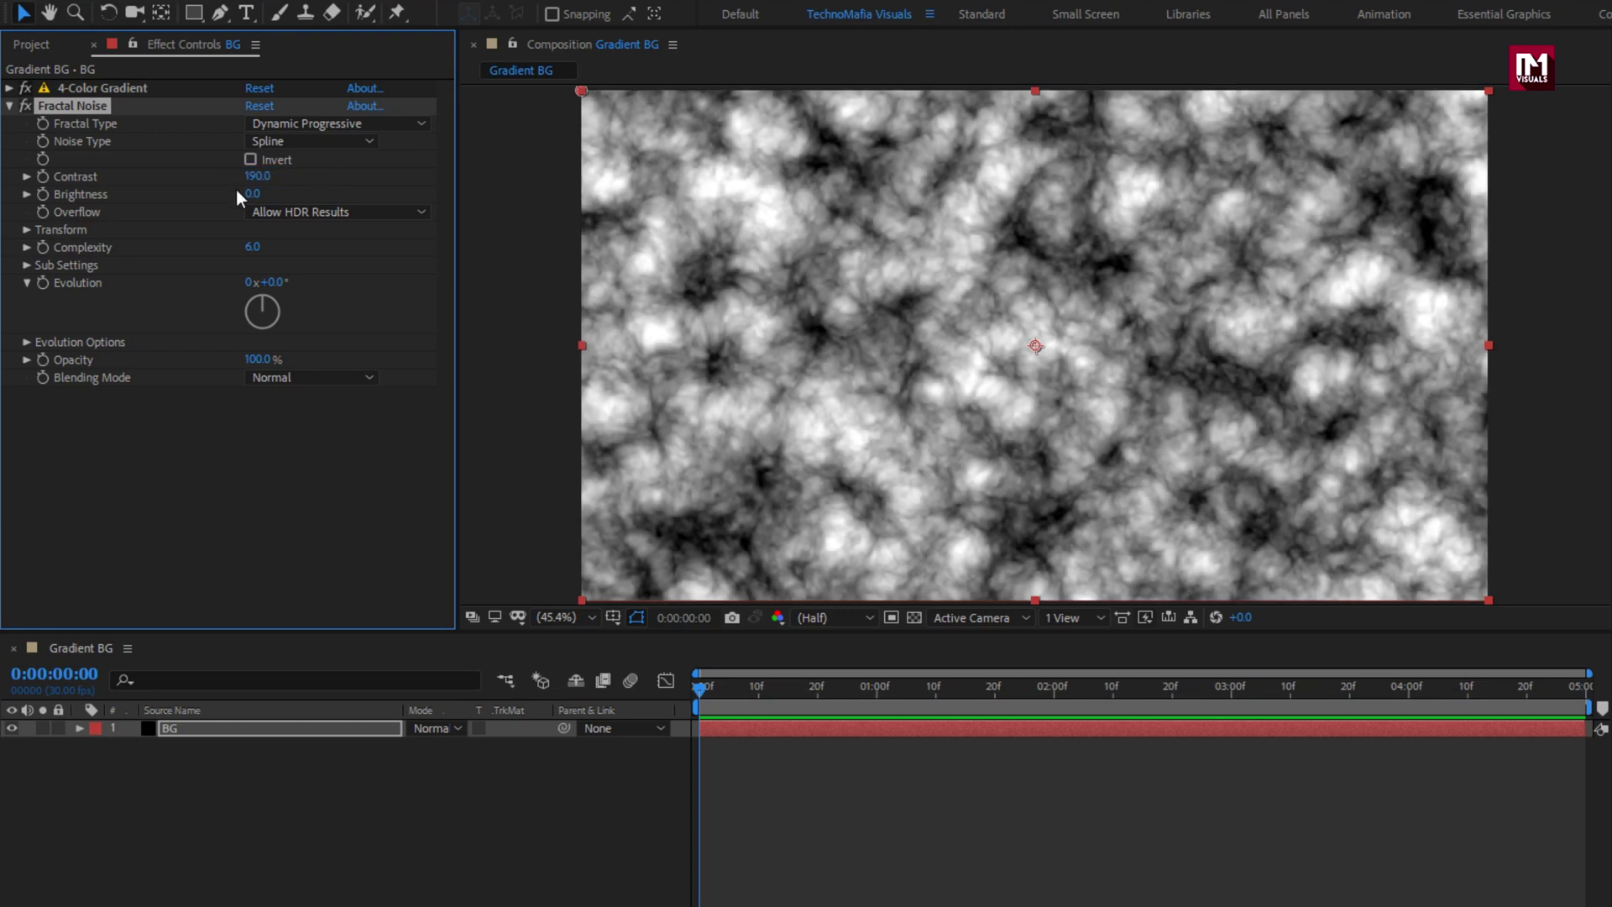
pyautogui.write('-16')
pyautogui.press('Return')
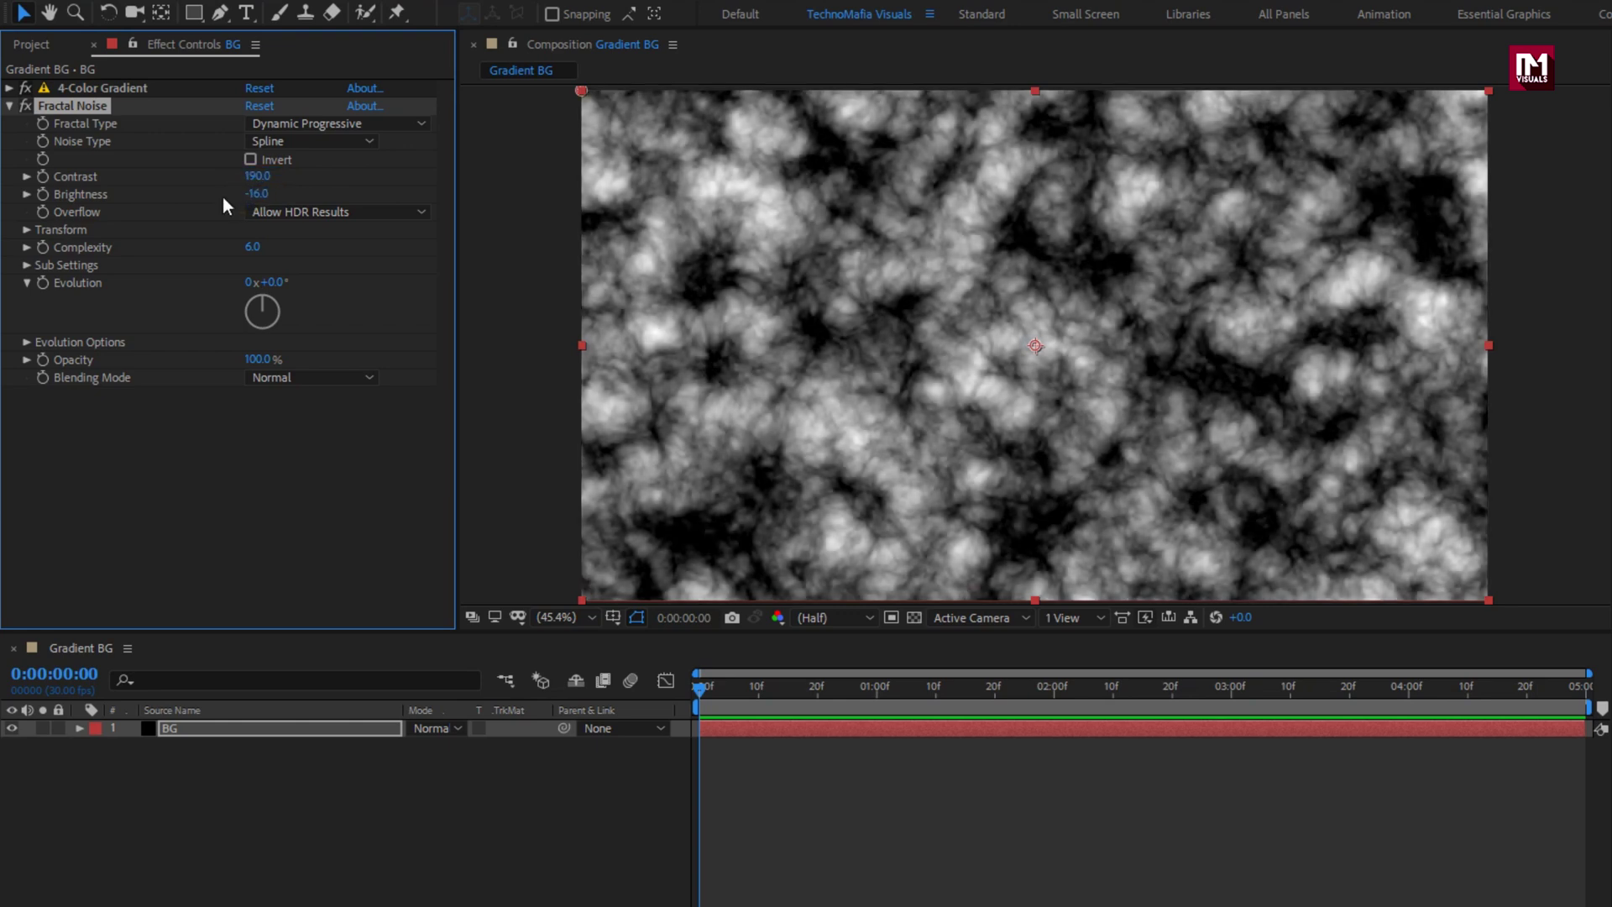
pyautogui.click(27, 229)
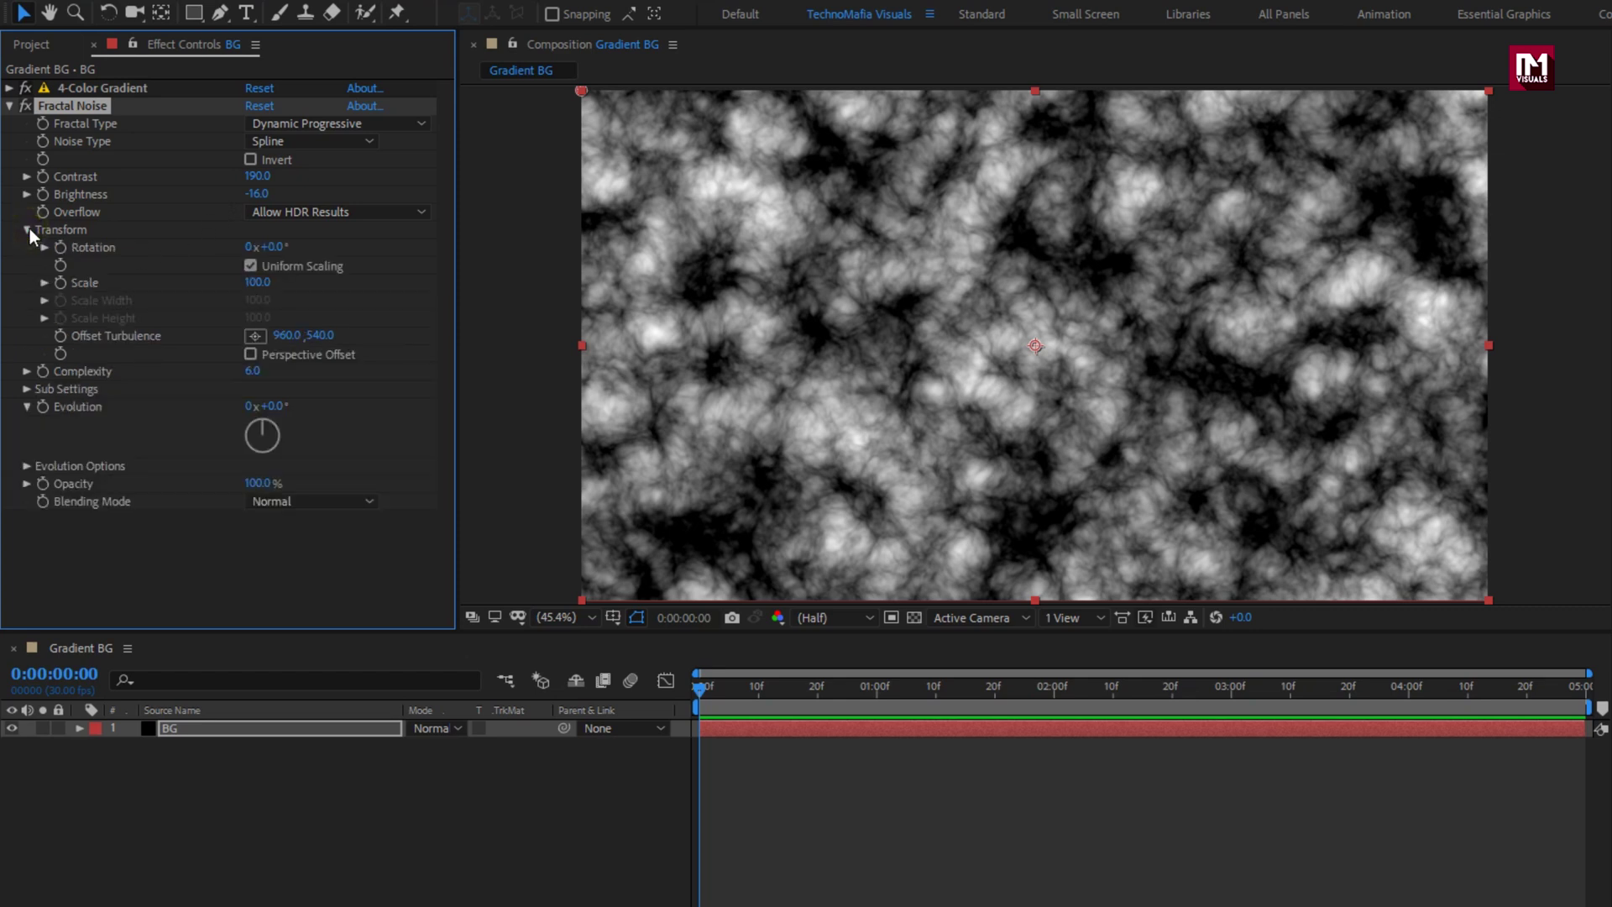
# Step: Rotate the noise to -81°, turn off Uniform Scaling, and scale it to width 631, height 30
pyautogui.moveTo(284, 250); pyautogui.dragTo(197, 258)
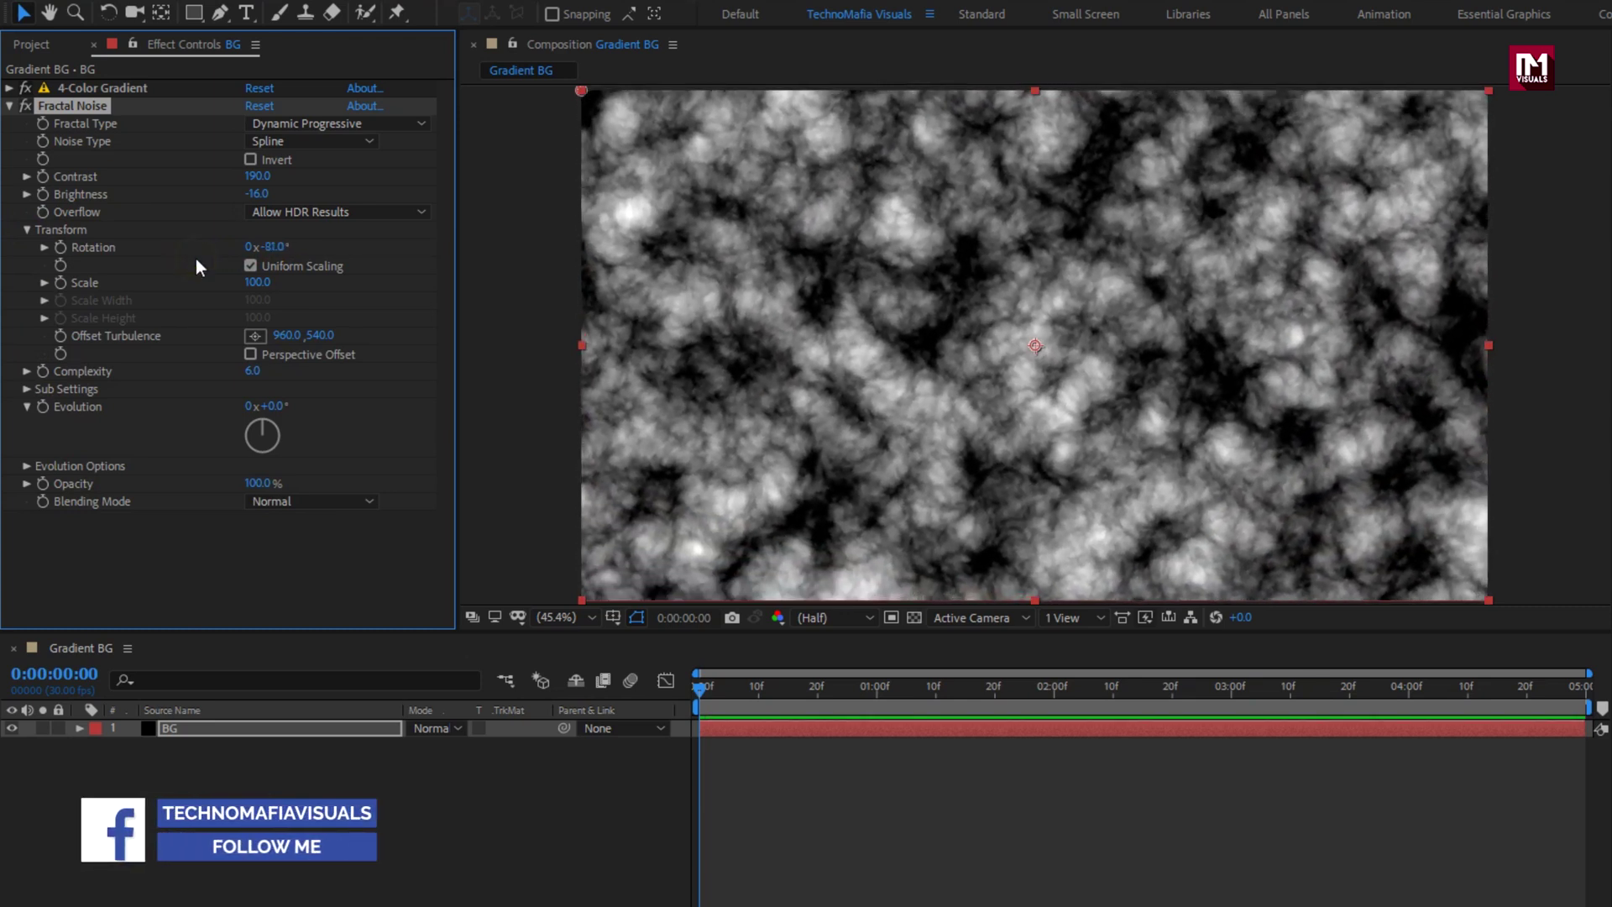
pyautogui.click(250, 265)
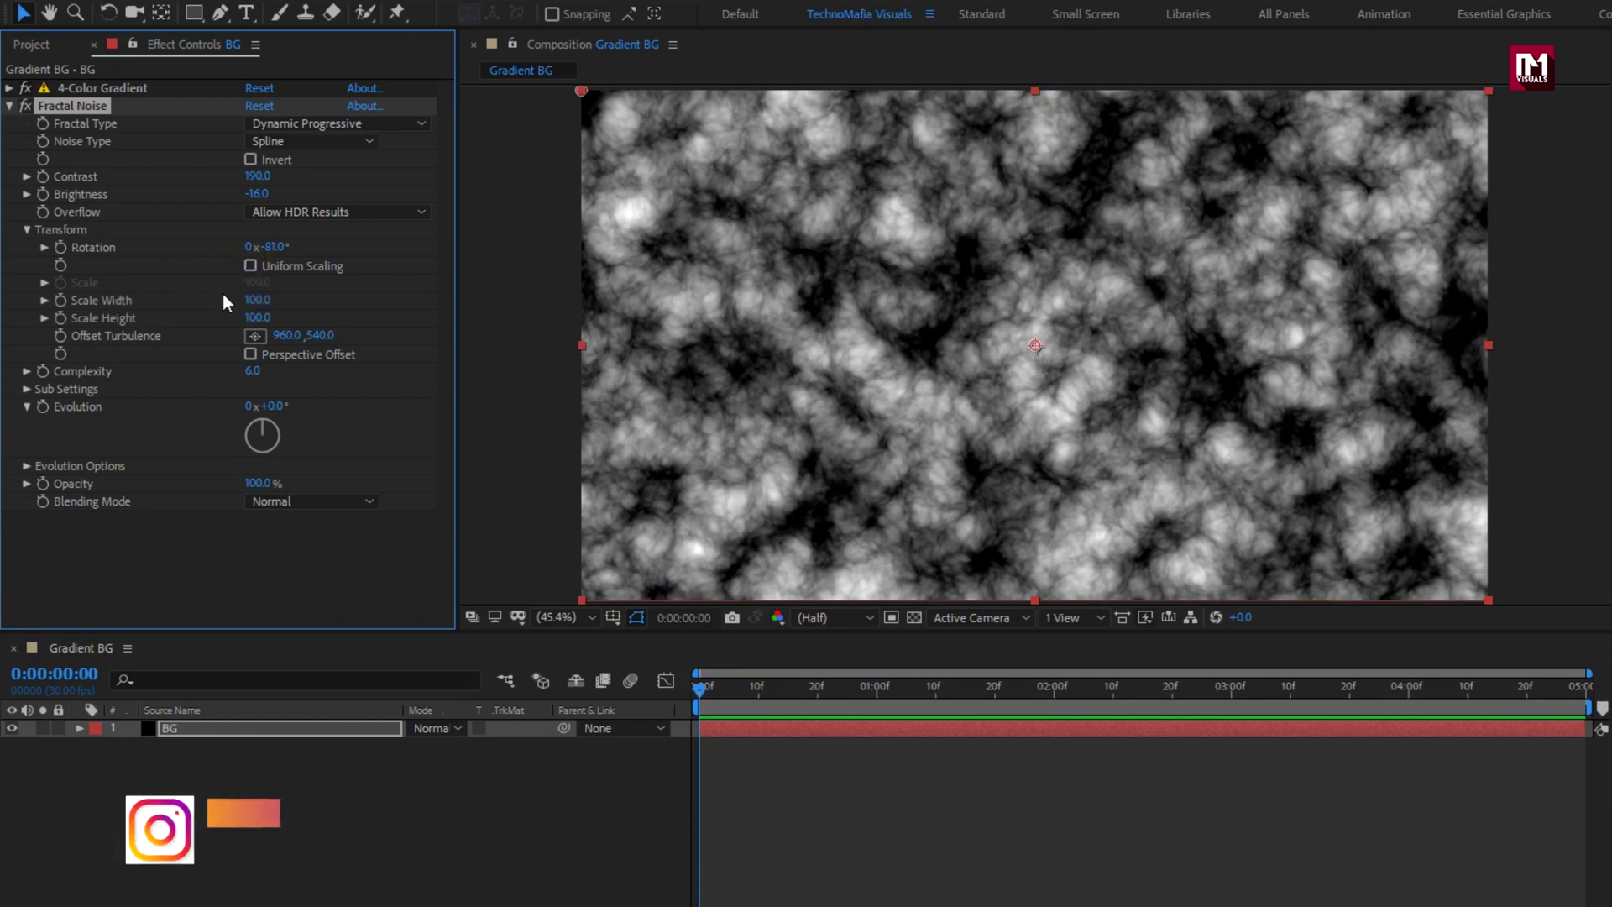
pyautogui.moveTo(250, 301); pyautogui.dragTo(792, 292)
pyautogui.moveTo(252, 317); pyautogui.dragTo(189, 327)
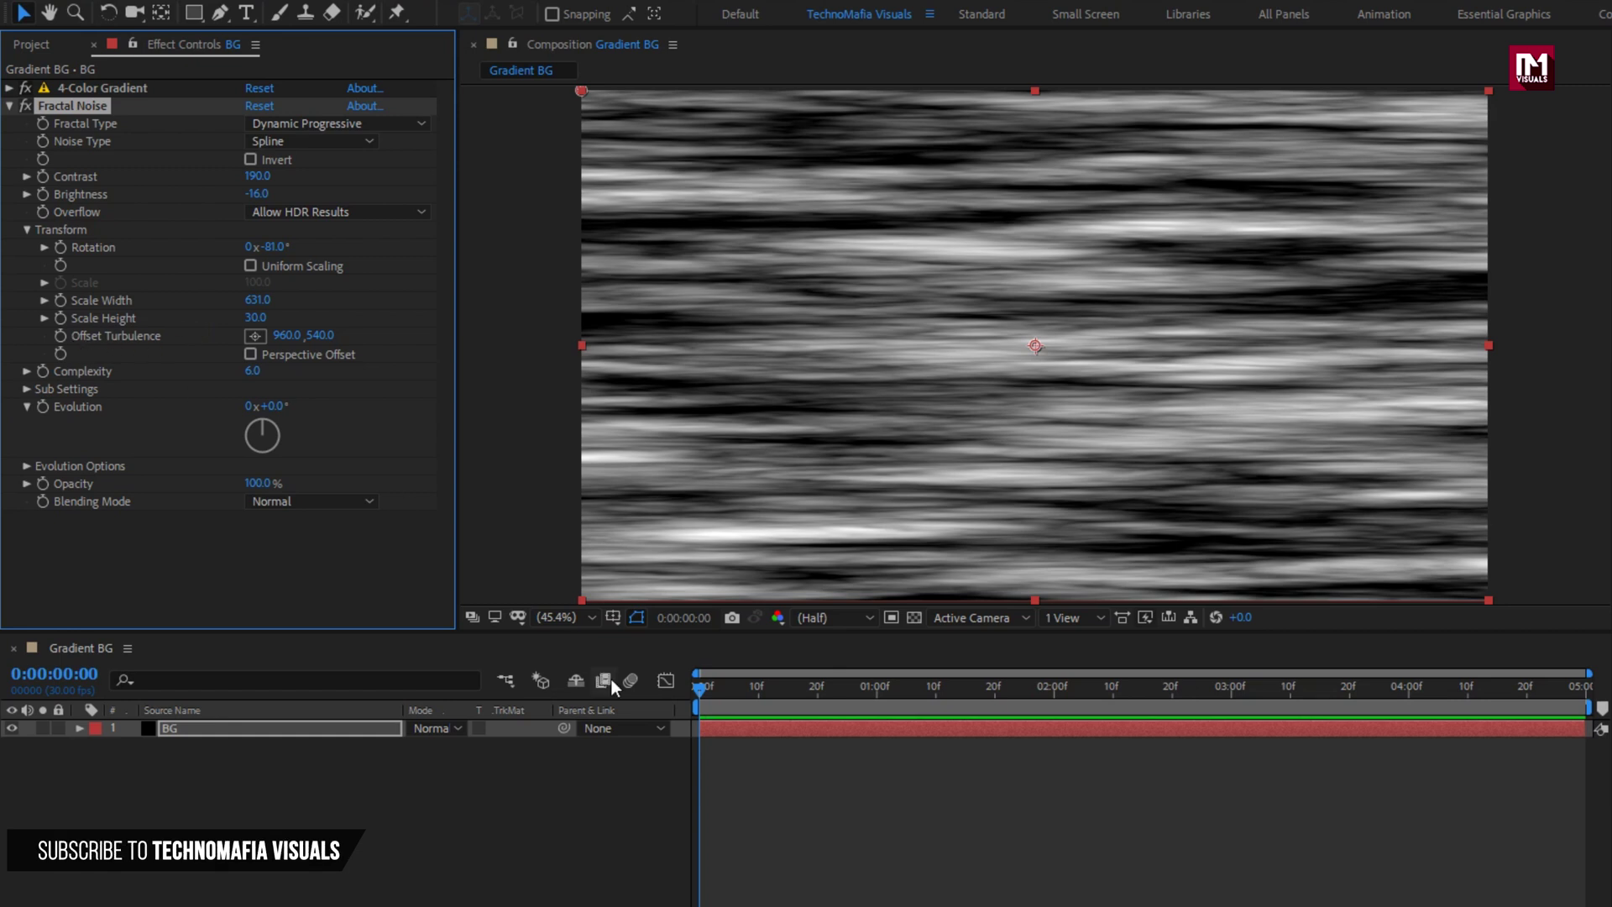
# Step: Keyframe Offset Turbulence from 960,540 at frame 0 to 960,-7 at the last frame, then preview
pyautogui.click(695, 688)
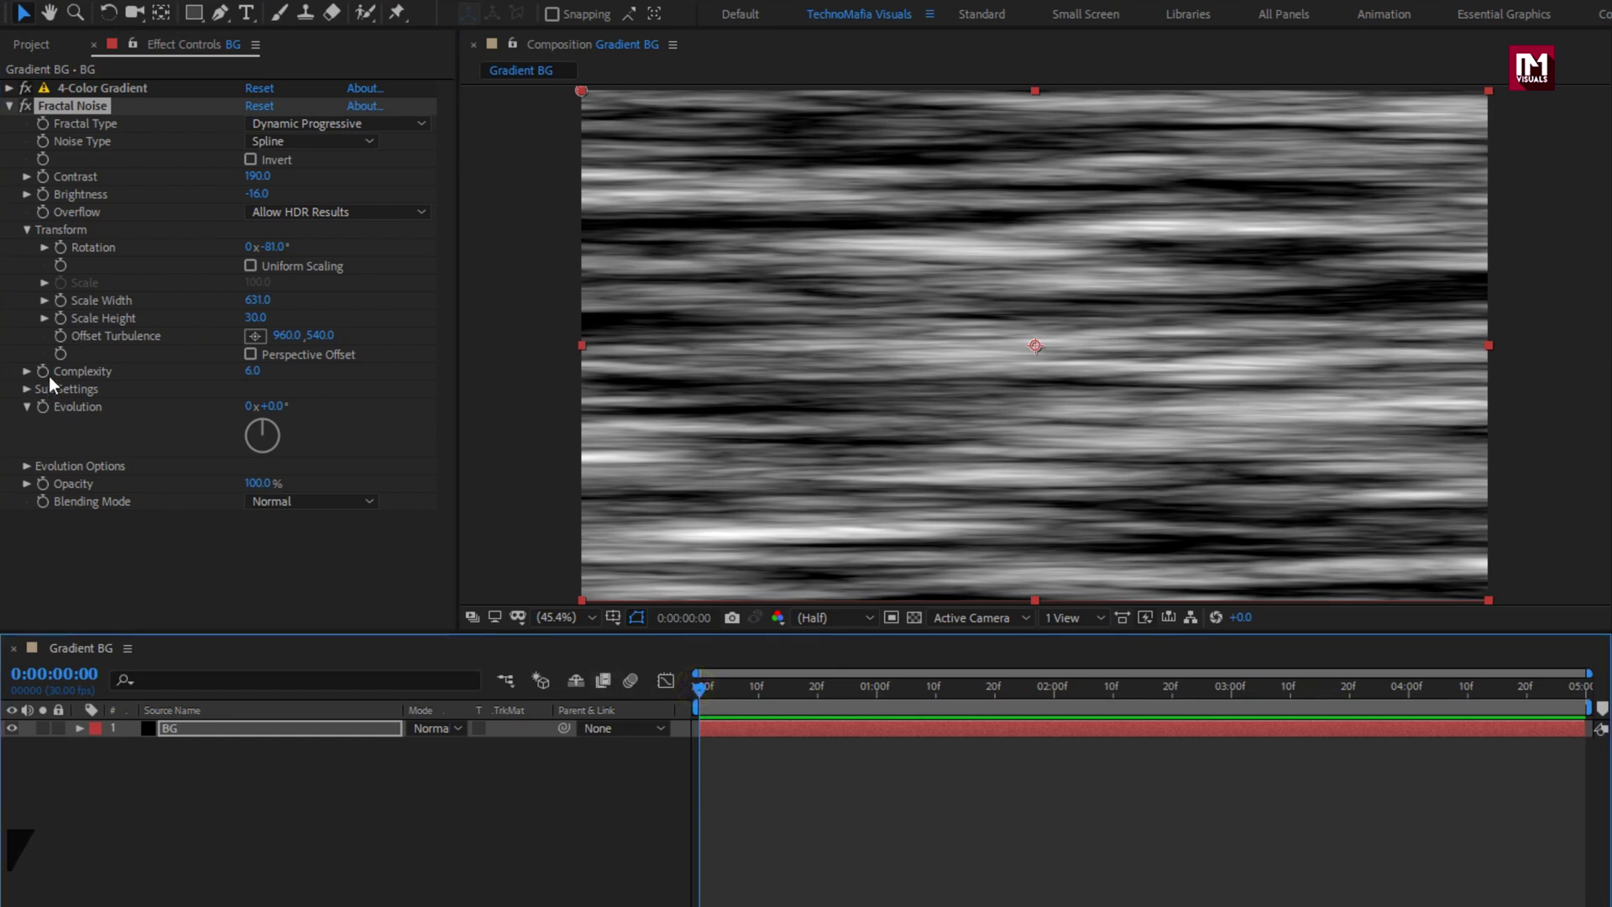
pyautogui.click(60, 337)
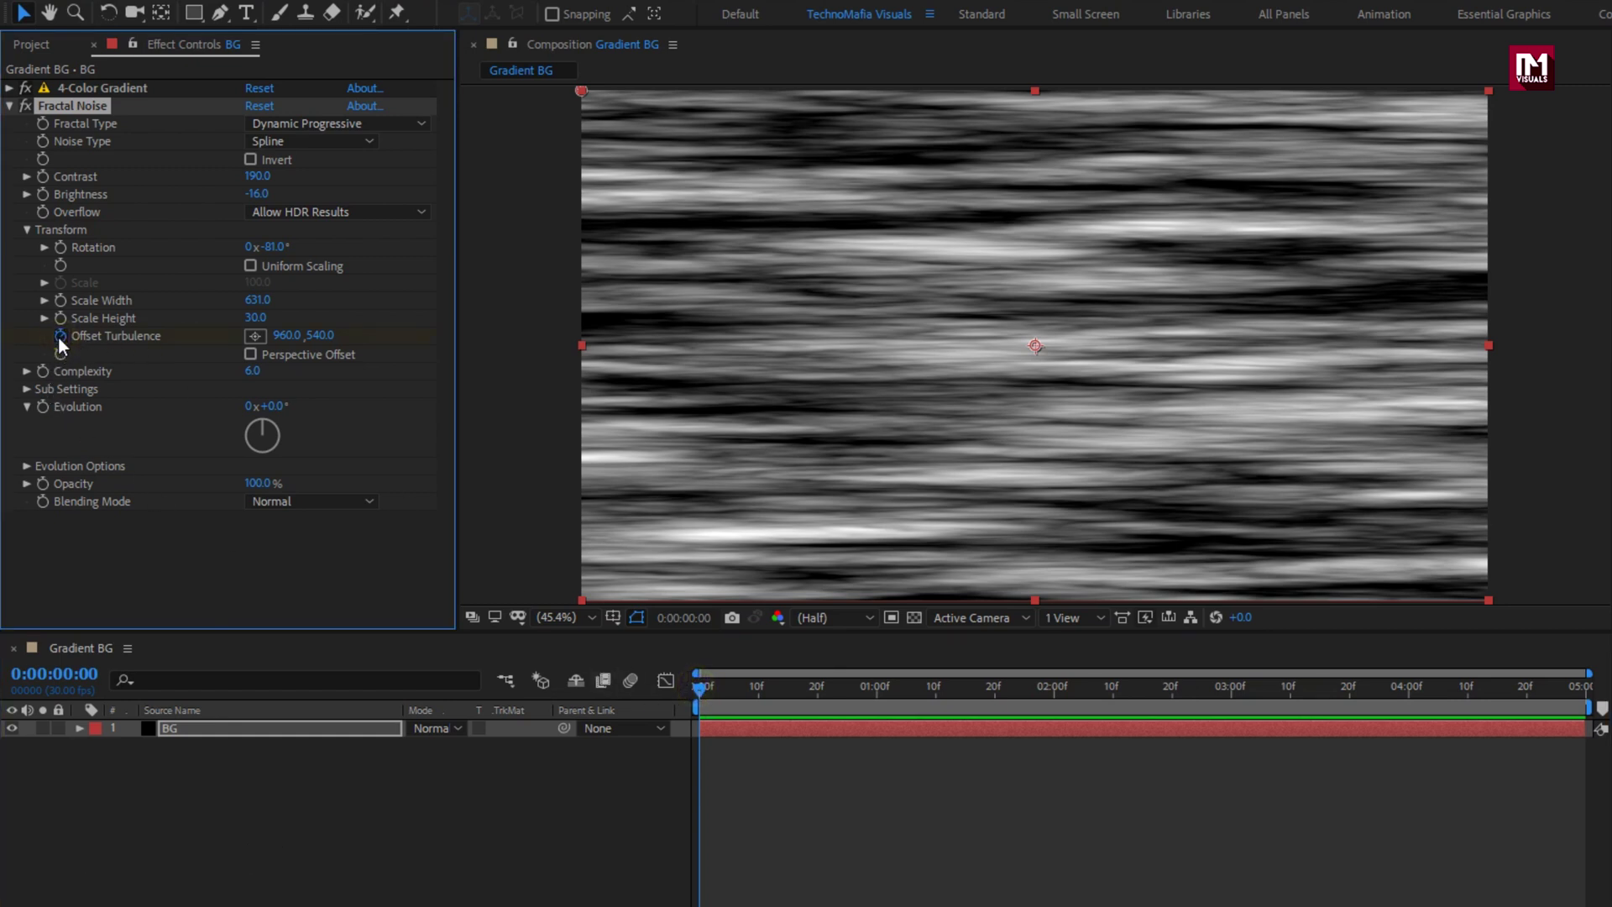
pyautogui.click(1584, 697)
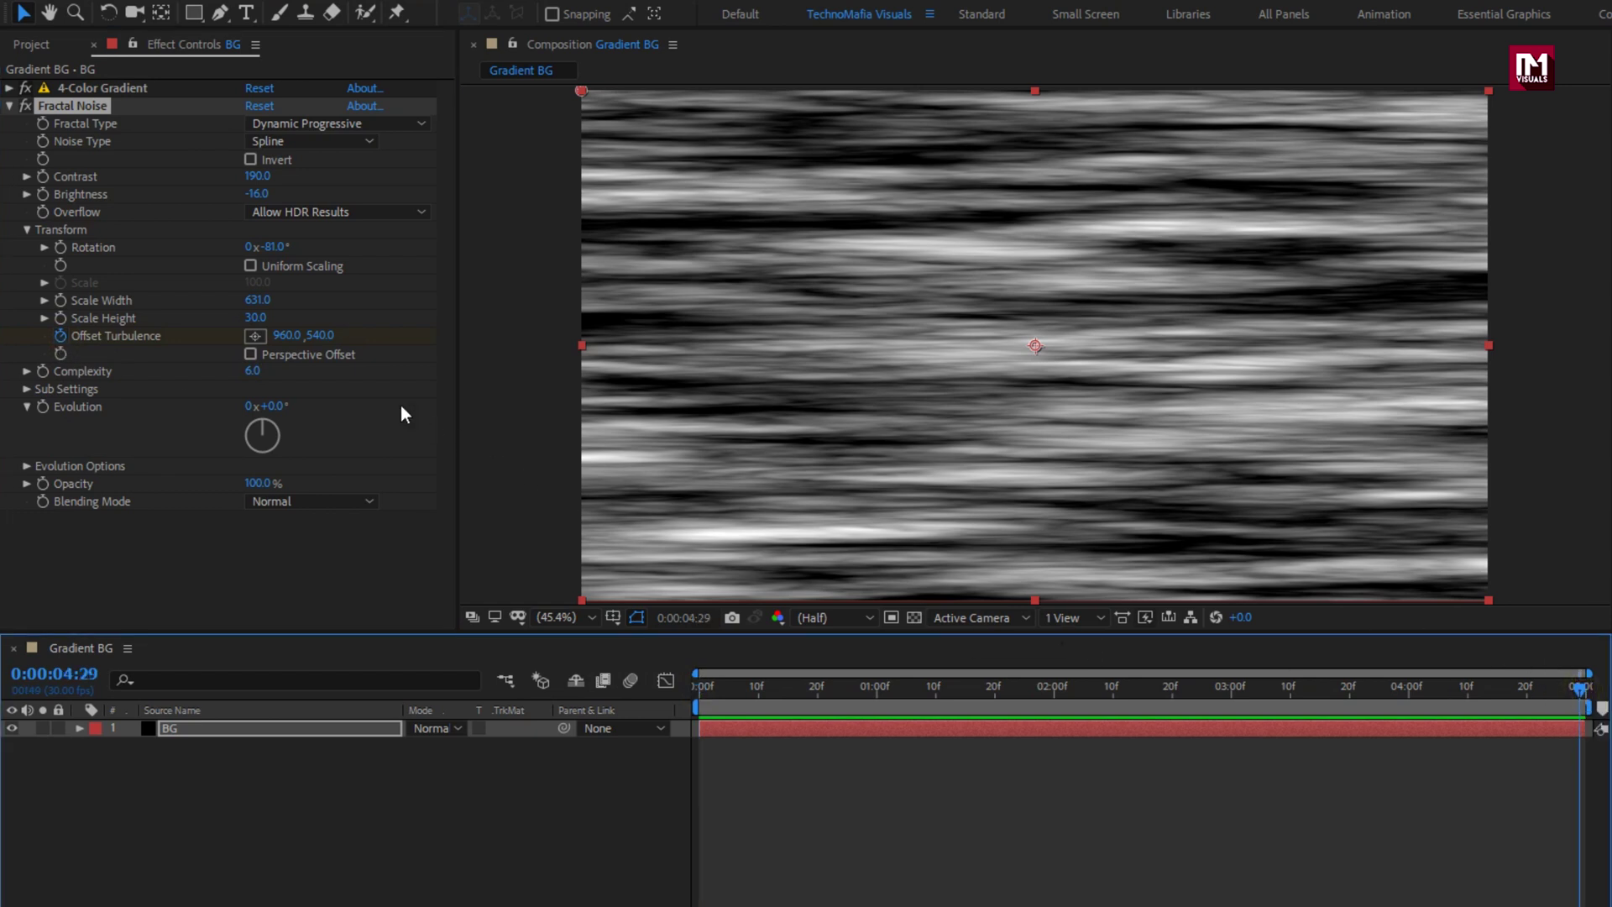
pyautogui.moveTo(327, 346); pyautogui.dragTo(52, 330)
pyautogui.moveTo(241, 335); pyautogui.dragTo(80, 309)
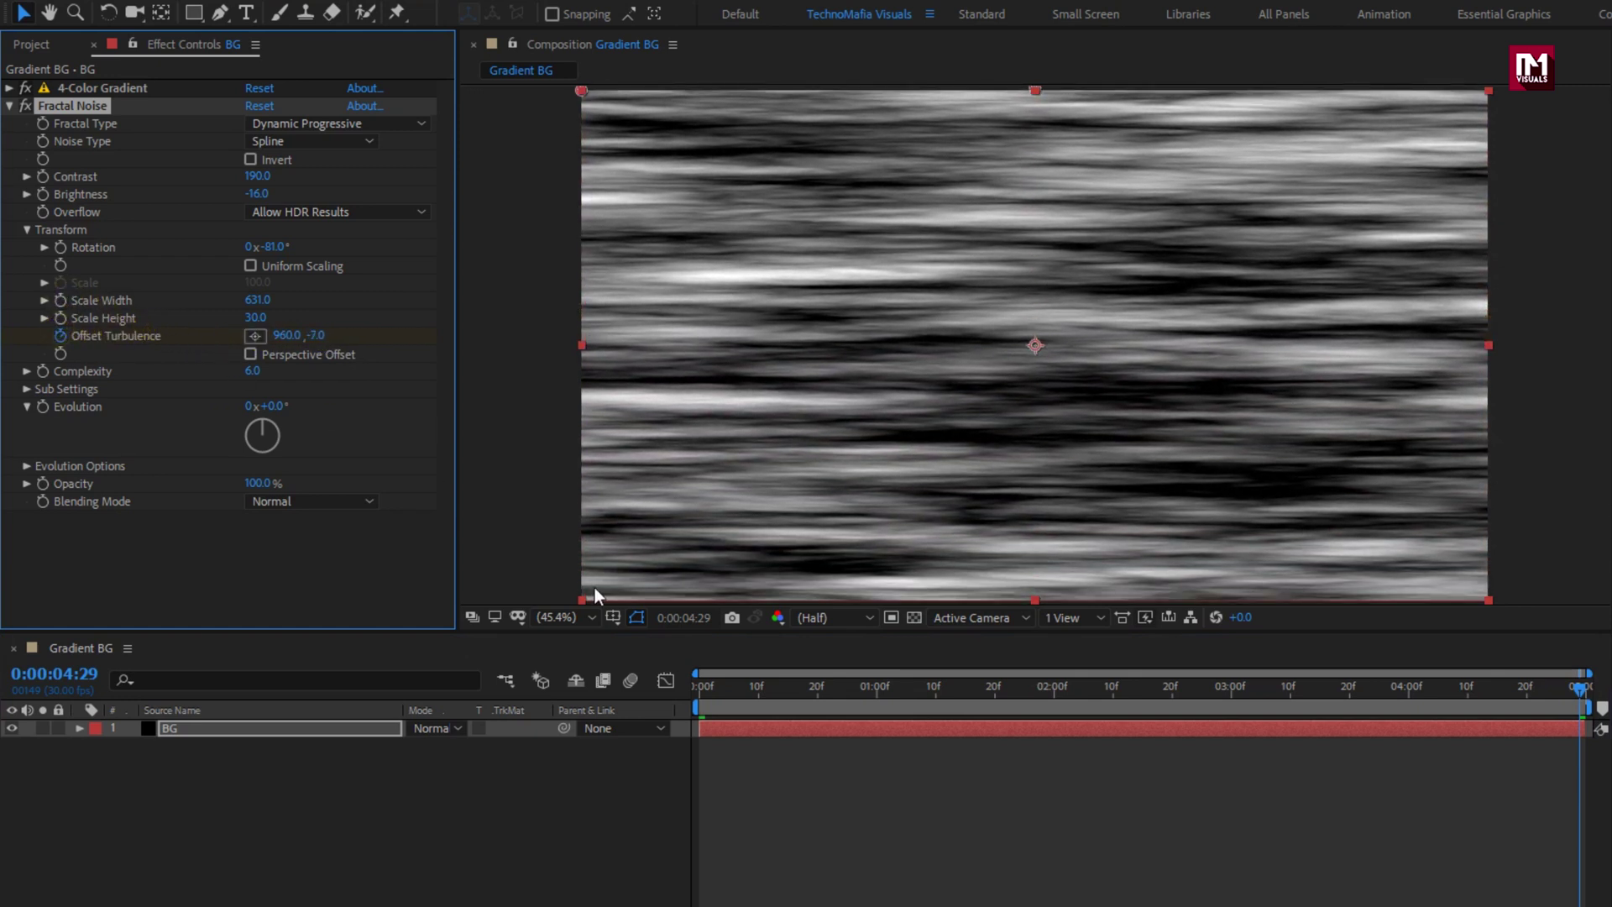
pyautogui.moveTo(695, 693)
pyautogui.mouseDown()
pyautogui.moveTo(1565, 684)
pyautogui.moveTo(698, 717)
pyautogui.mouseUp()
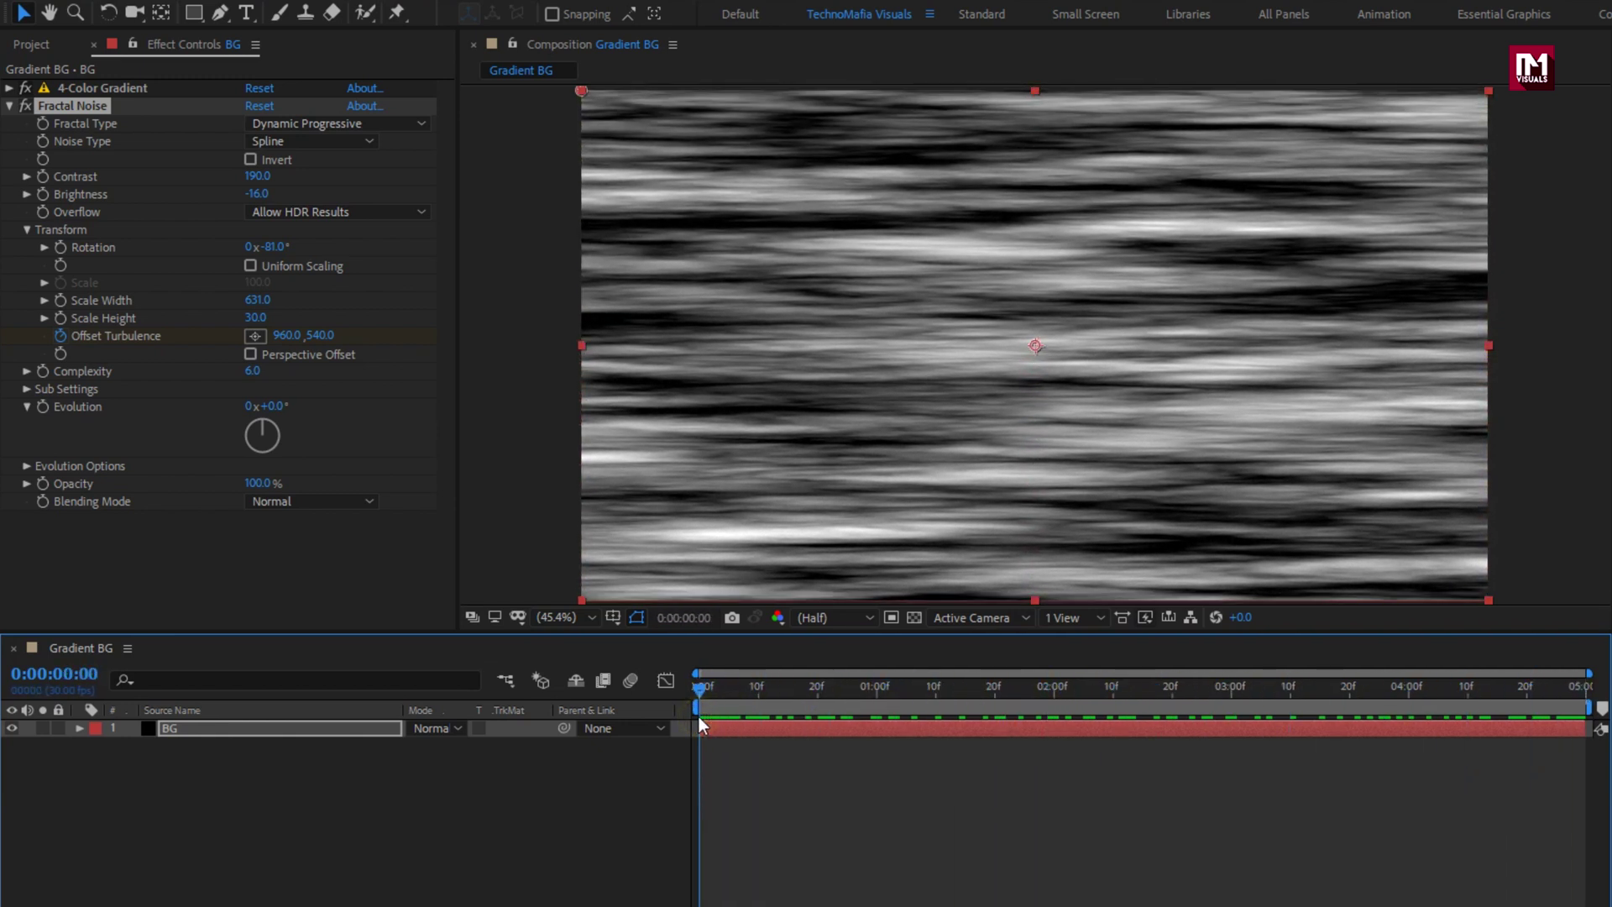
# Step: Set Complexity to 1 and keyframe Evolution from 0 to 2 revolutions across the composition
pyautogui.click(246, 376)
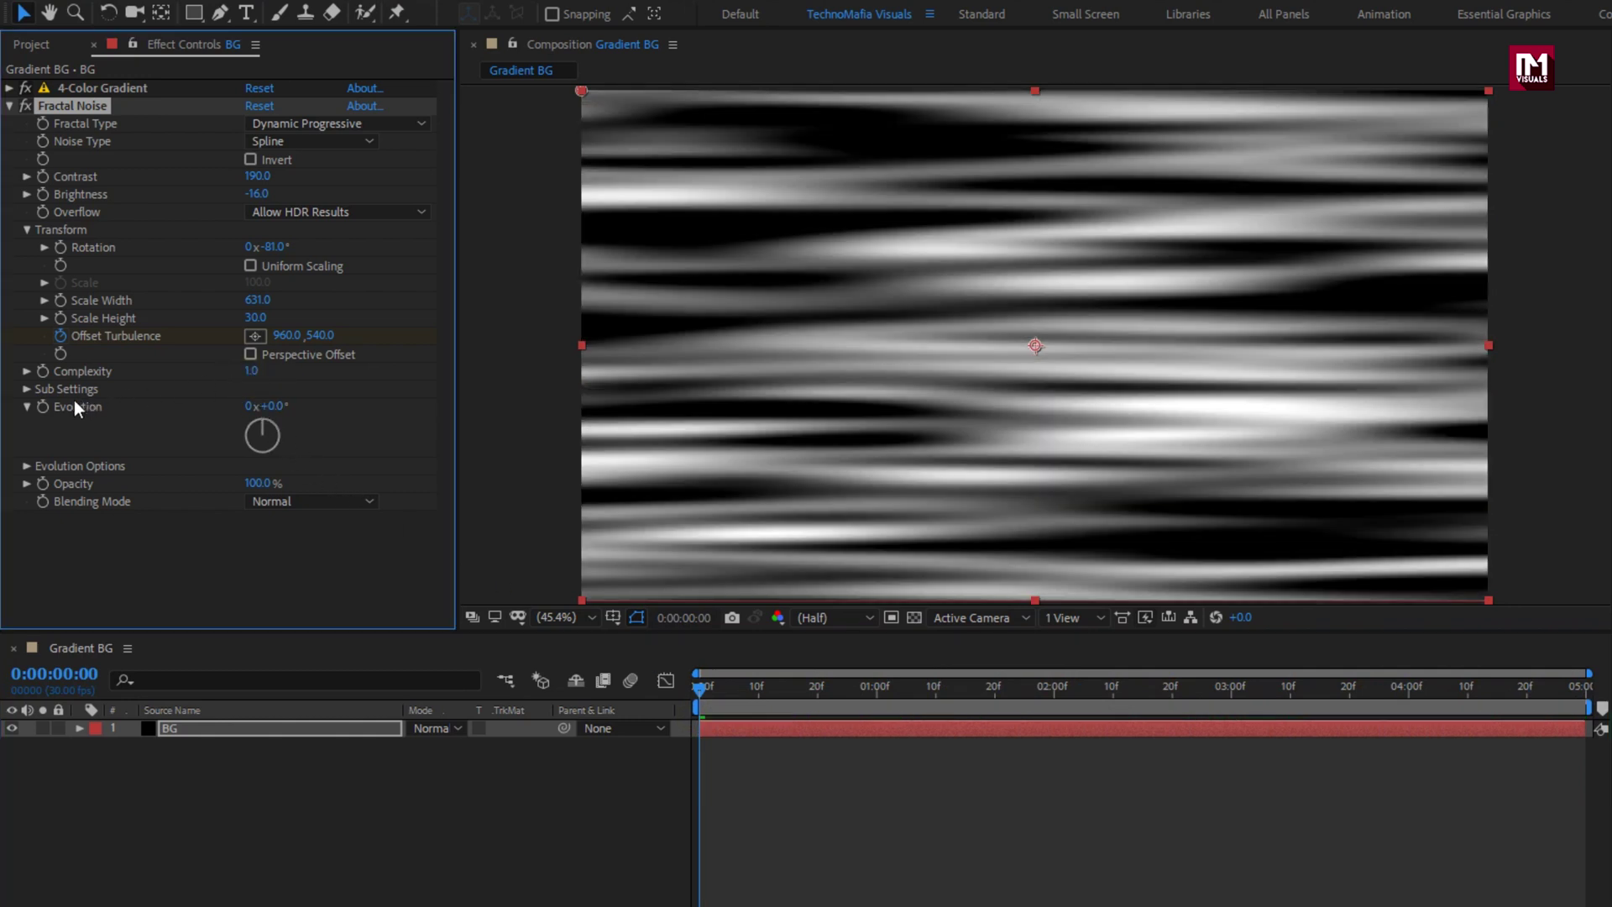
pyautogui.click(693, 689)
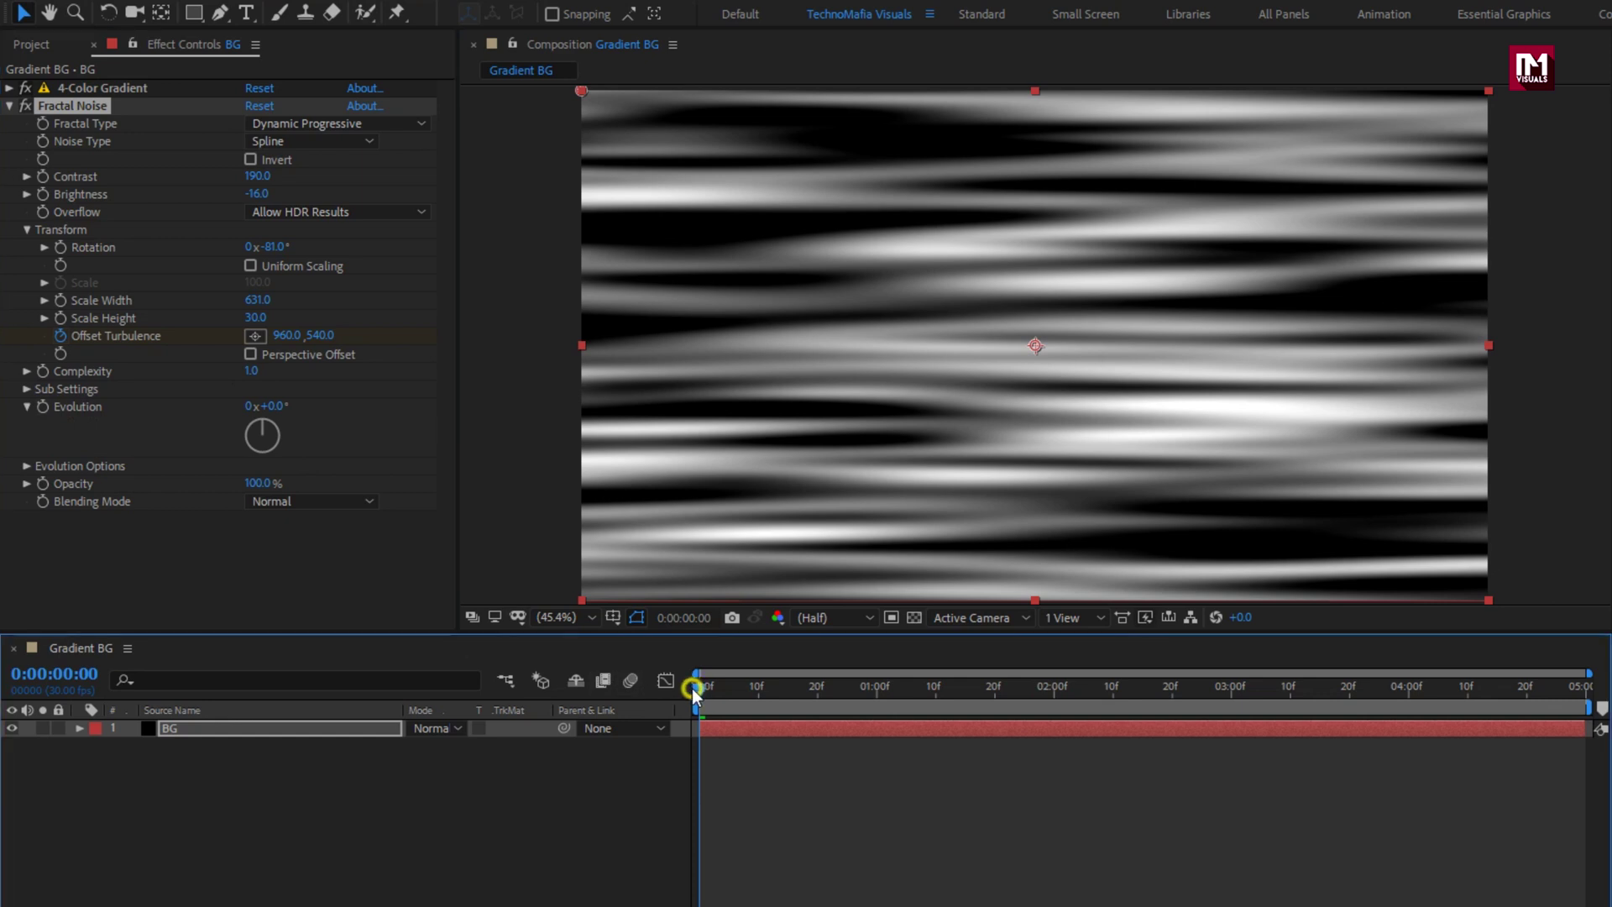
pyautogui.click(48, 412)
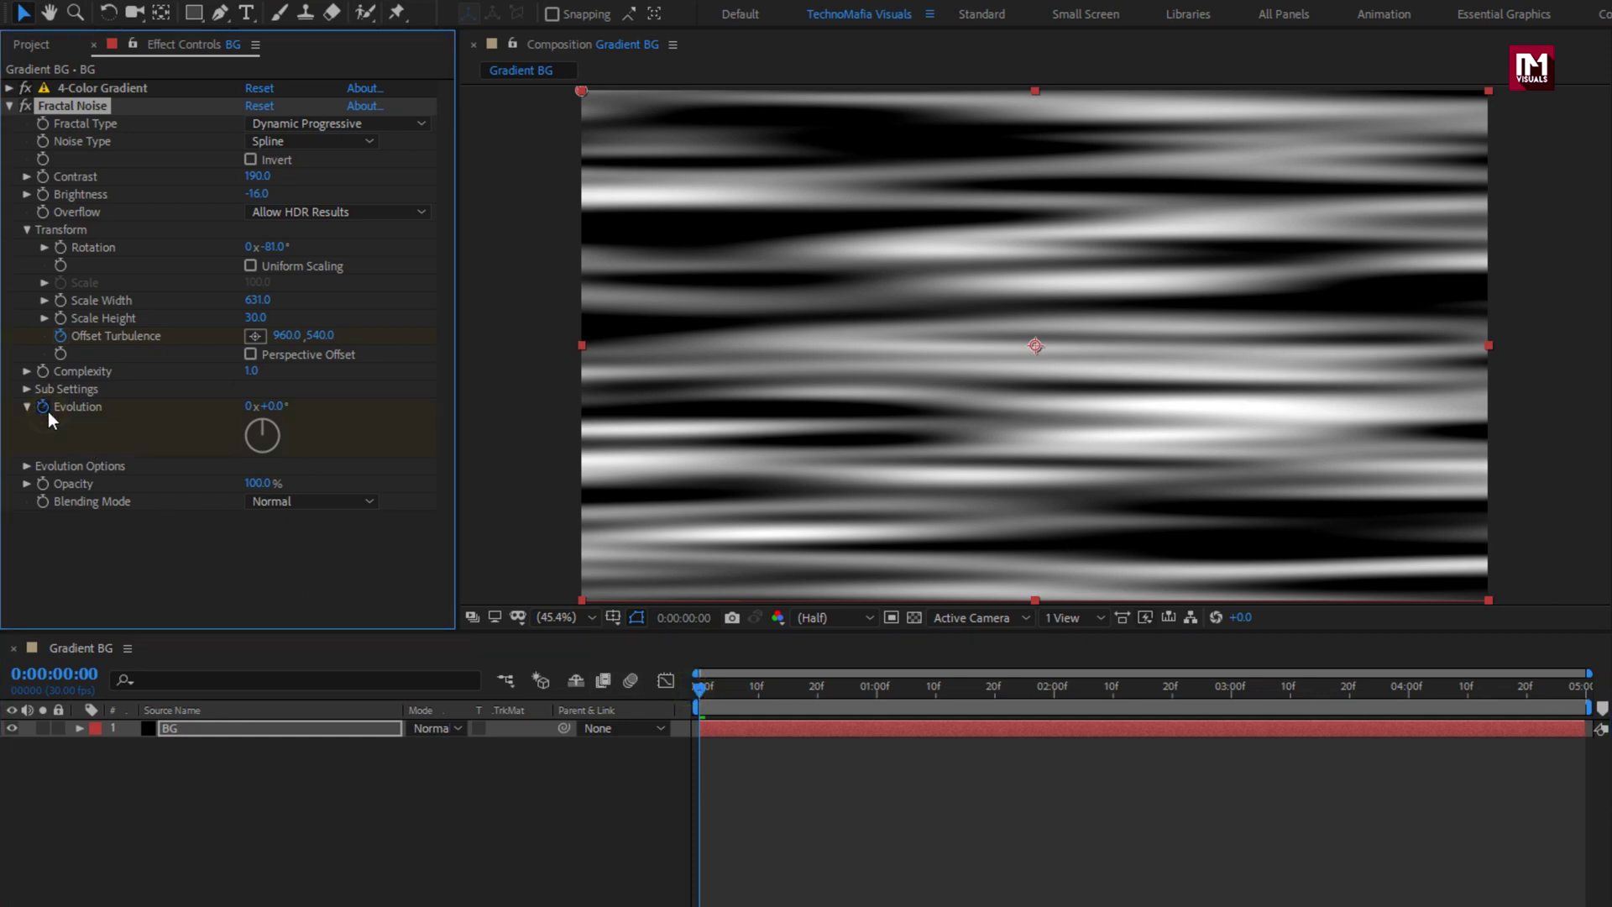
pyautogui.click(1586, 689)
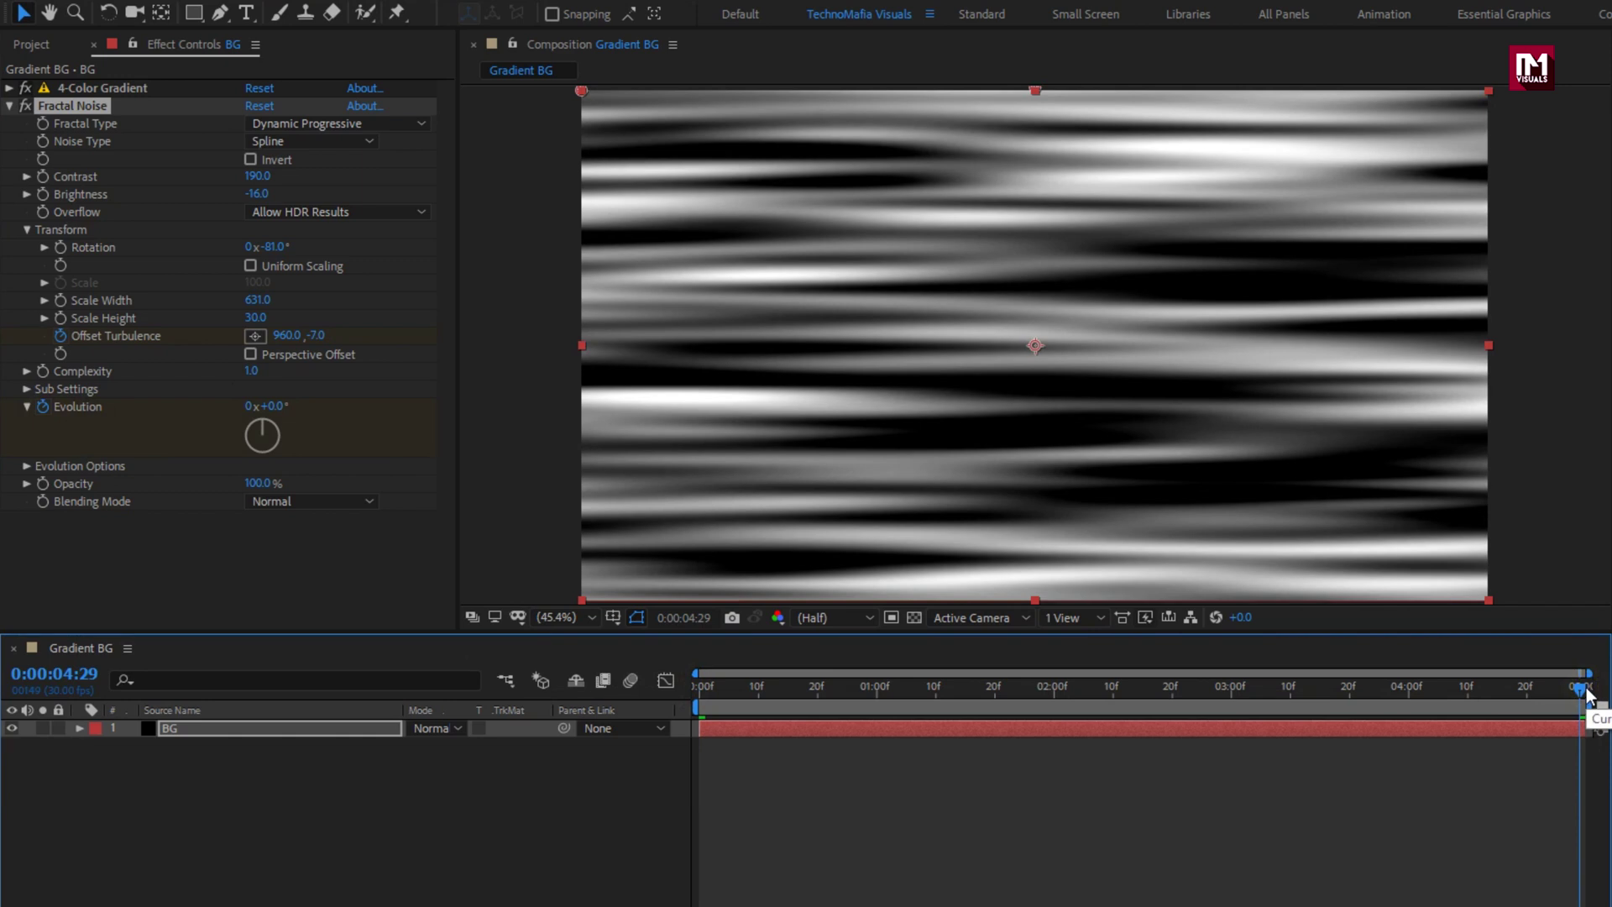
pyautogui.click(249, 405)
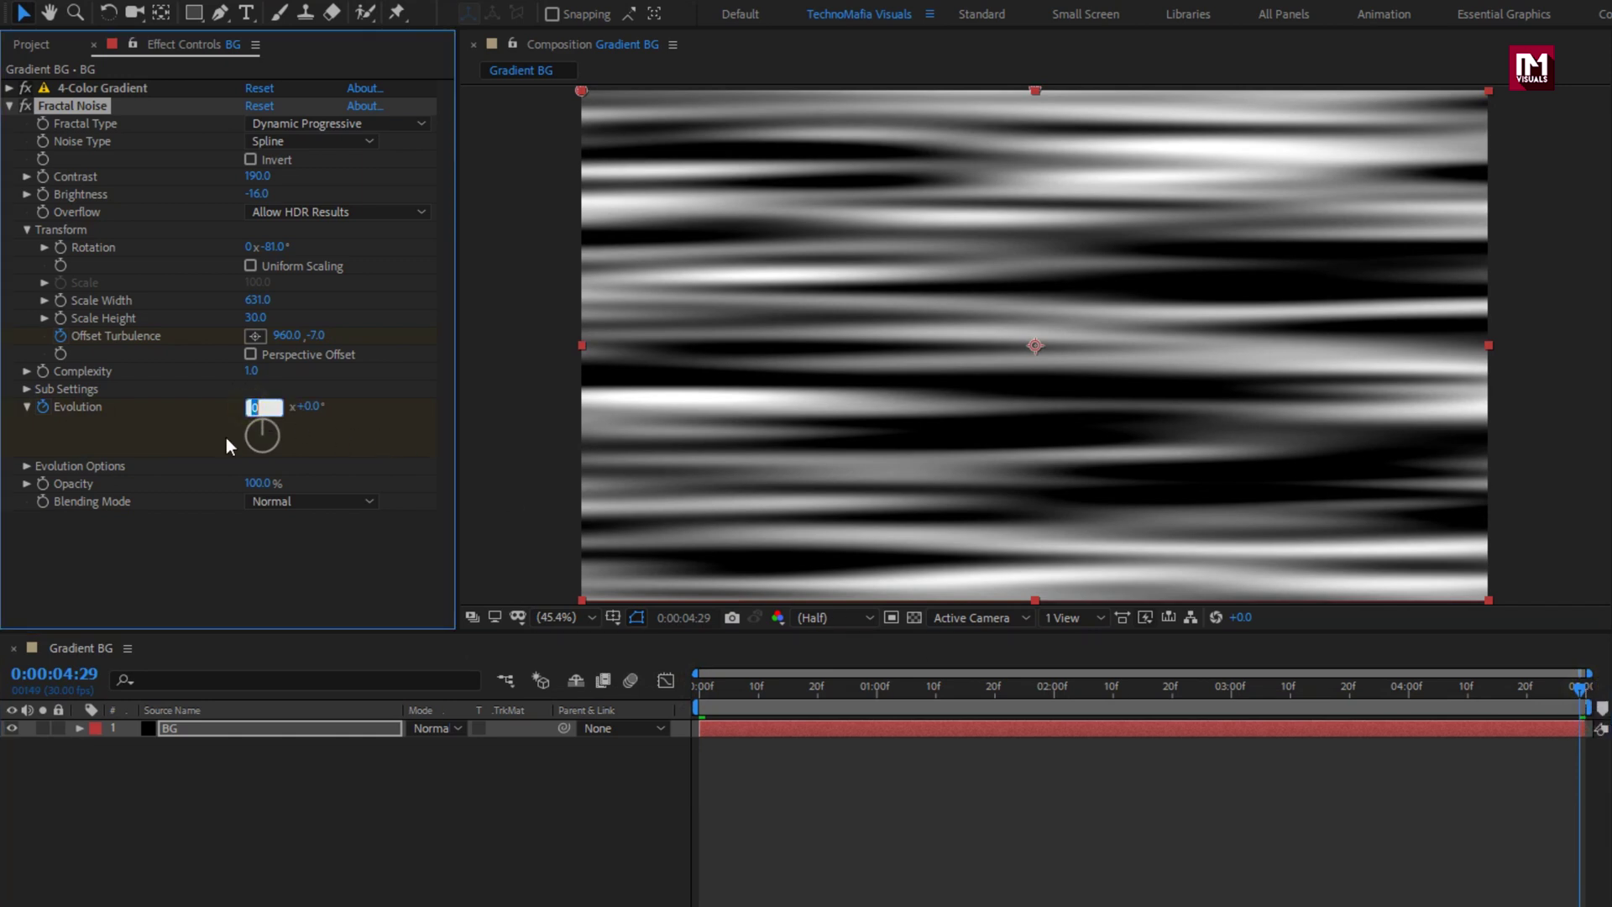
pyautogui.write('2')
pyautogui.press('Return')
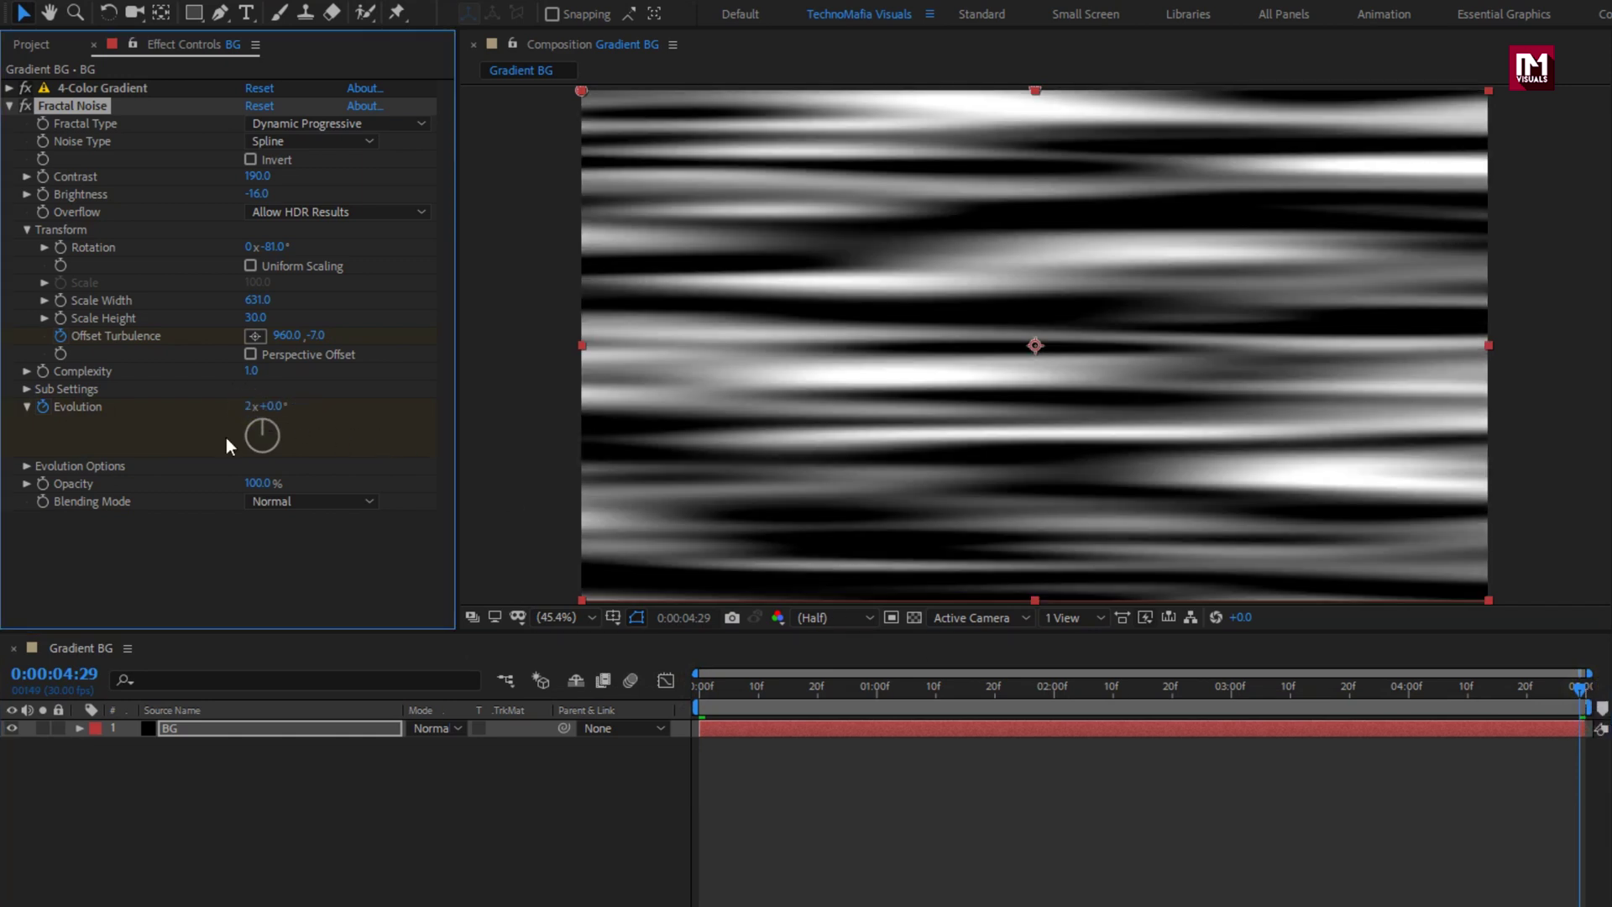
pyautogui.moveTo(699, 687); pyautogui.dragTo(727, 704)
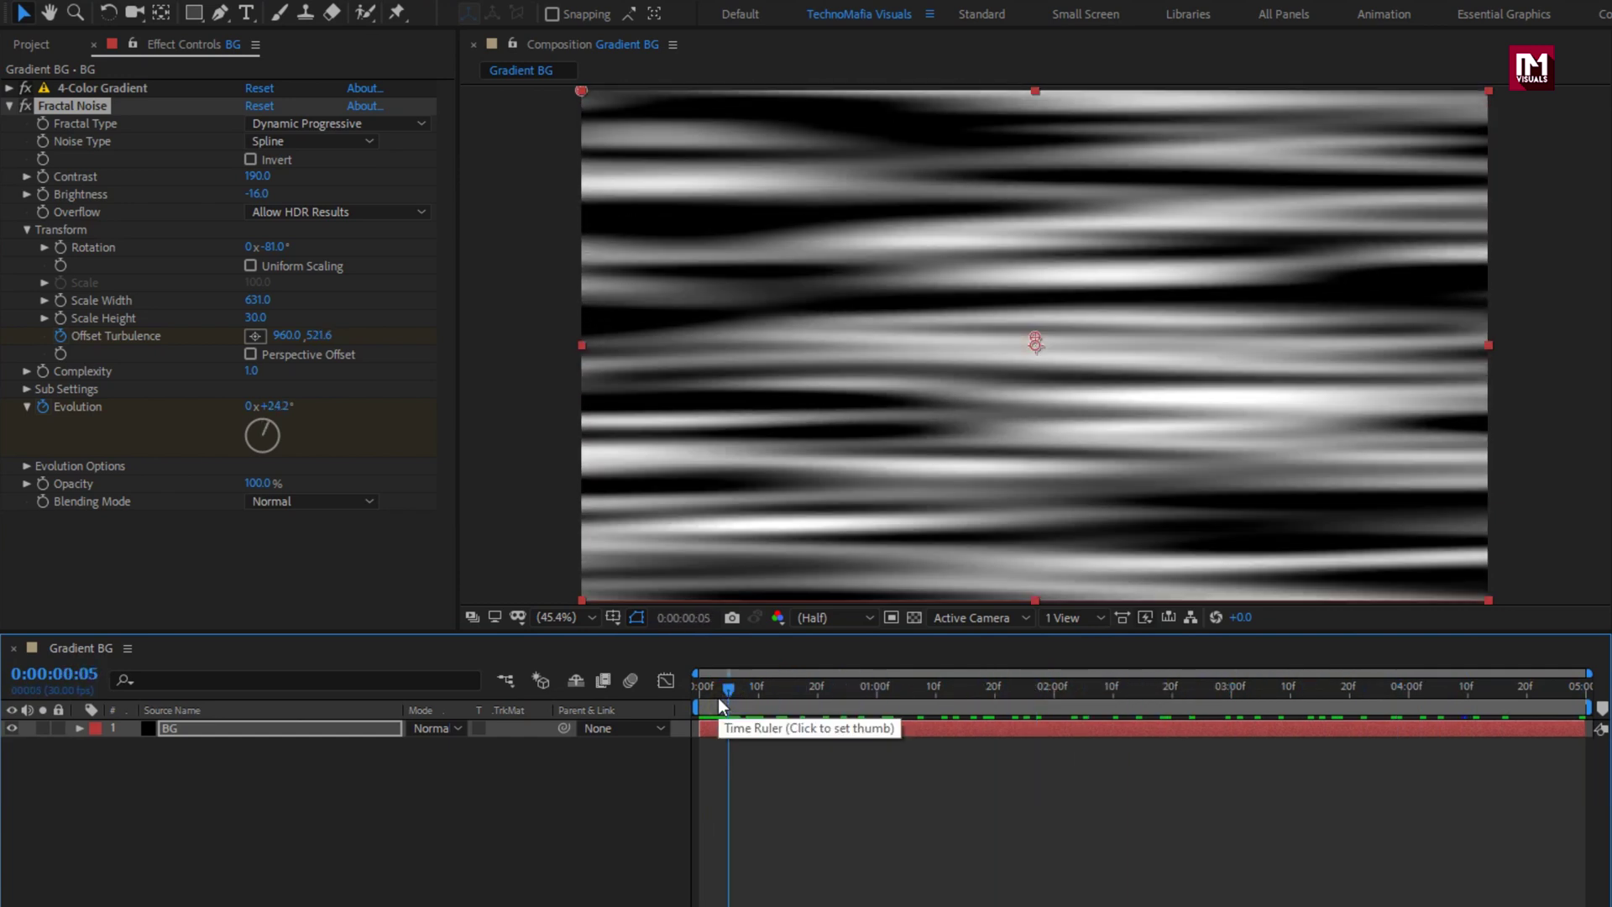
# Step: Switch the Fractal Noise blending mode to Overlay and preview the colored streaks
pyautogui.click(290, 501)
pyautogui.click(300, 648)
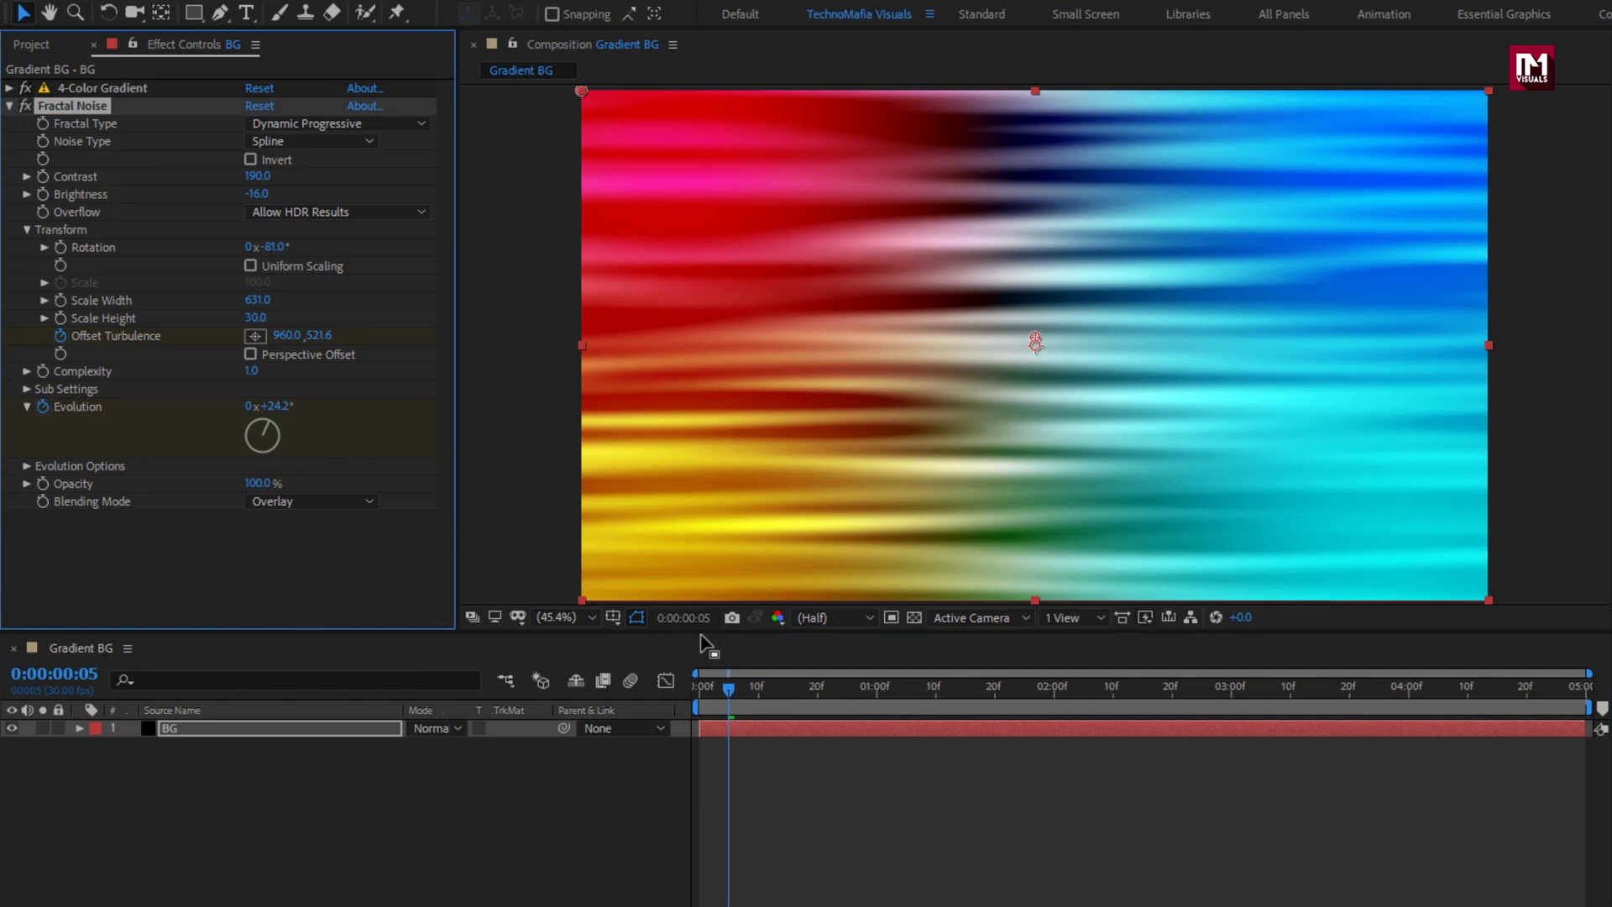
pyautogui.moveTo(727, 680); pyautogui.dragTo(939, 712)
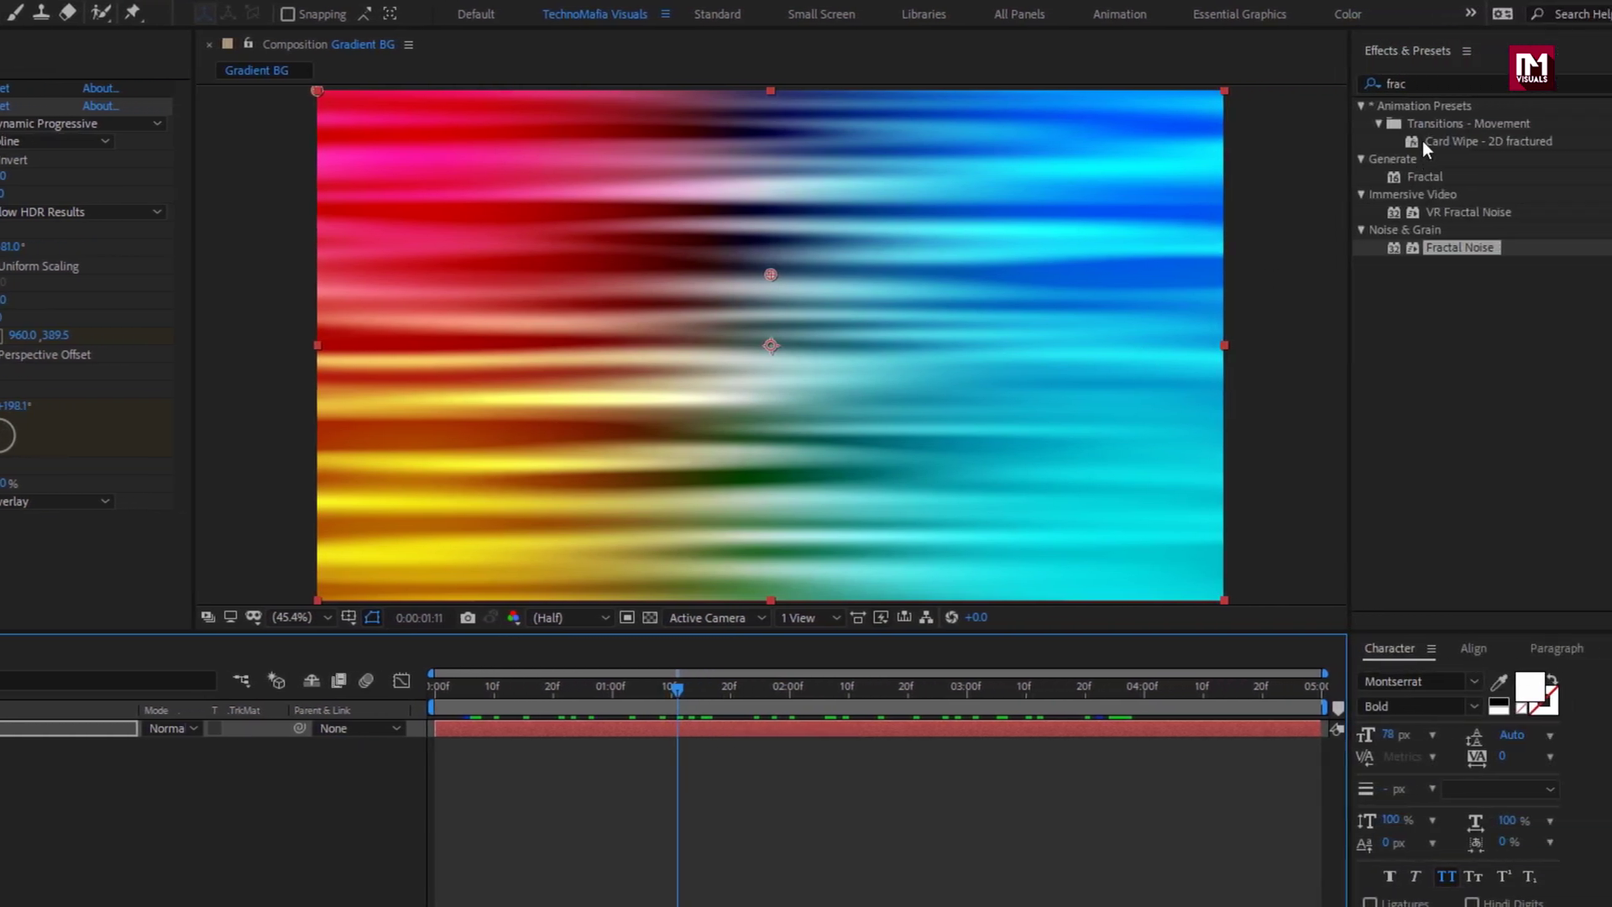
# Step: Search 'turb' and apply Turbulent Displace to the BG layer
pyautogui.moveTo(1418, 85); pyautogui.dragTo(1352, 85)
pyautogui.write('turb')
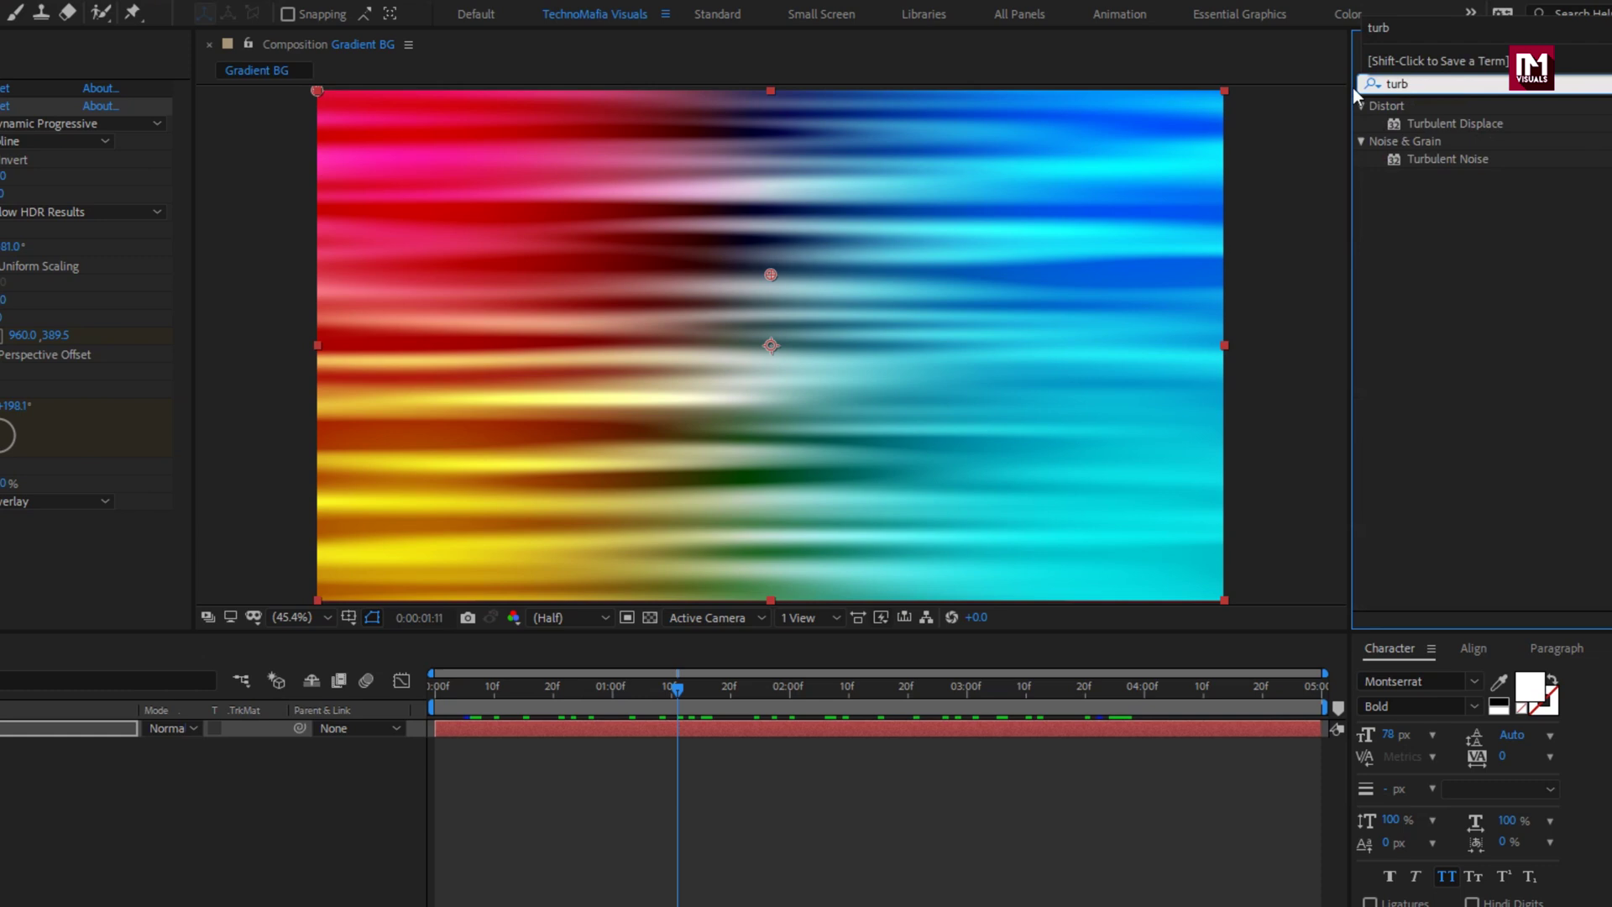
pyautogui.click(1438, 123)
pyautogui.doubleClick(1436, 122)
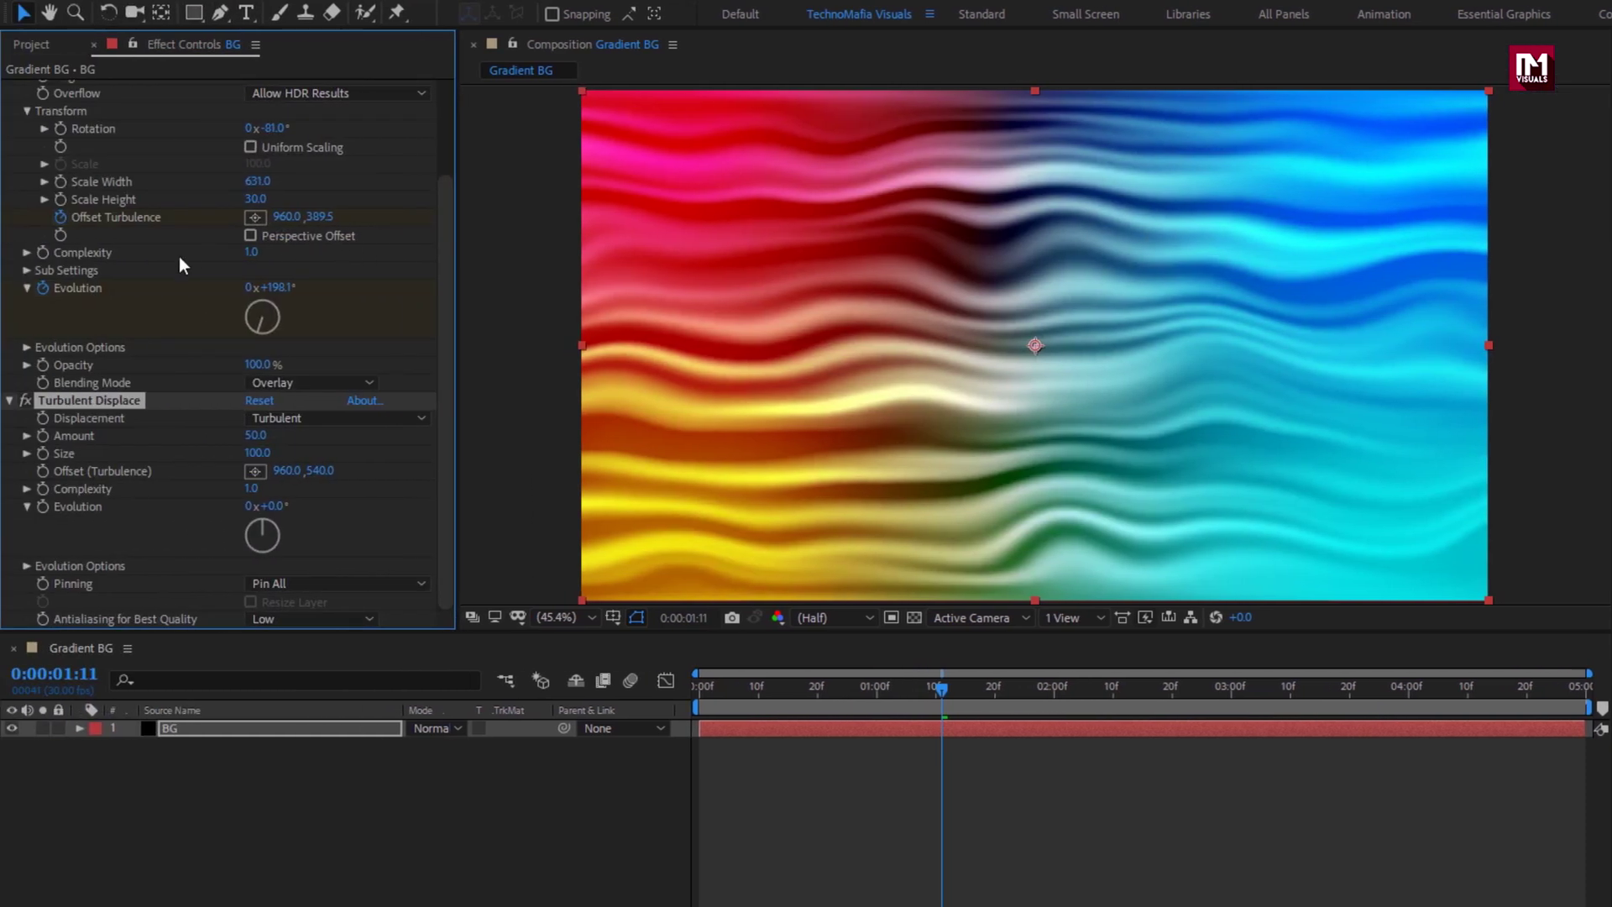
# Step: Set Turbulent Displace to Bulge Smoother with Amount 150
pyautogui.scroll(3, 179, 257)
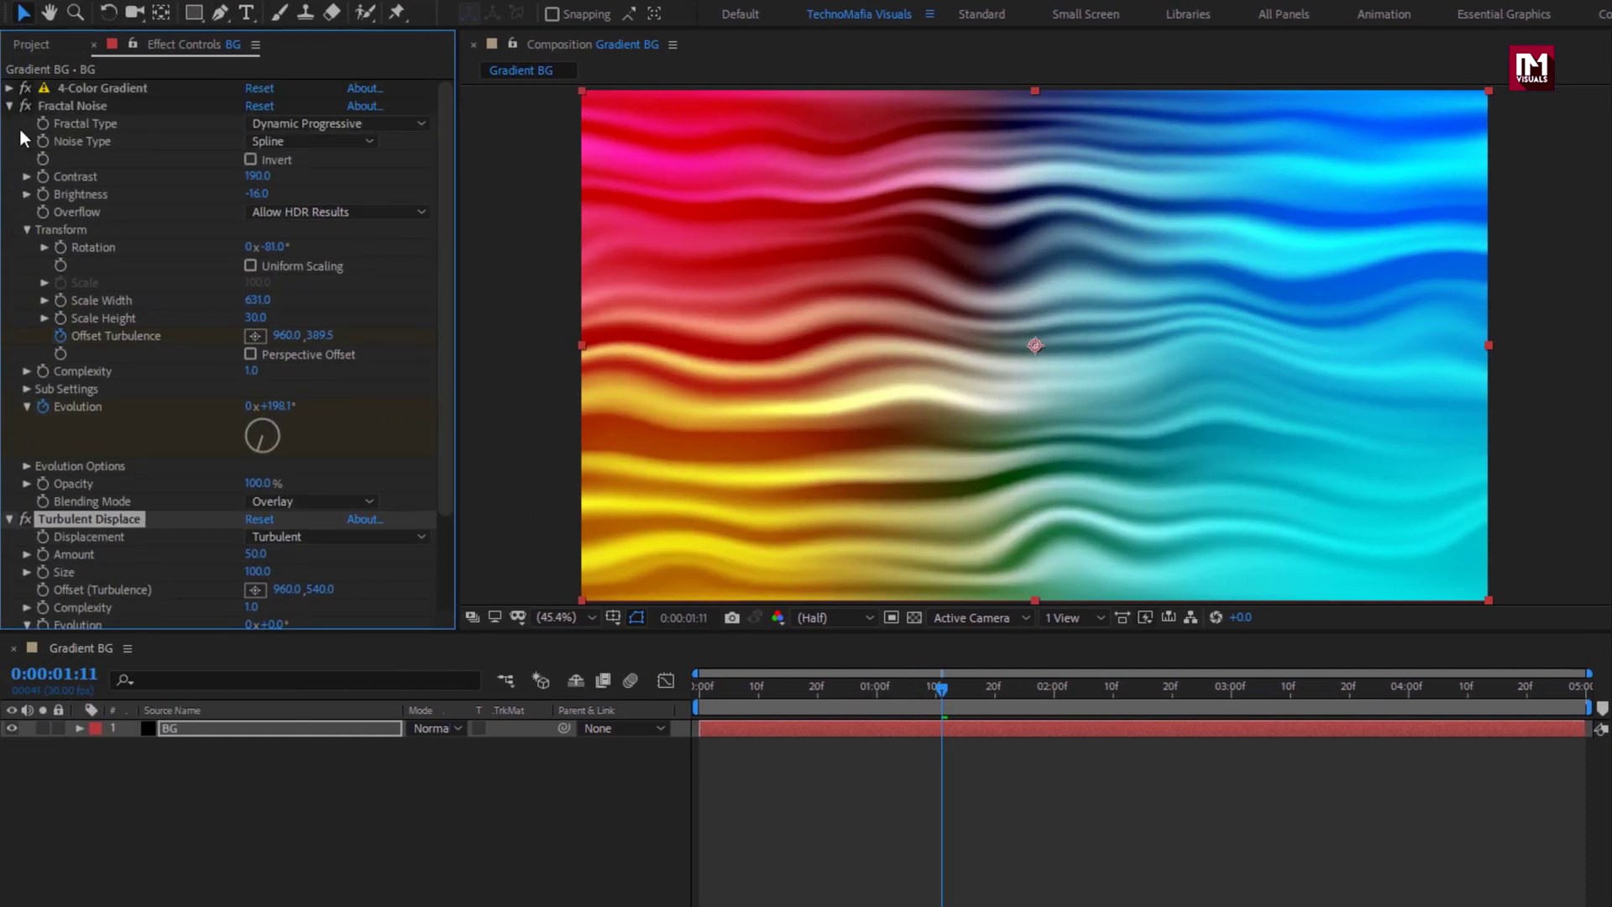
pyautogui.click(9, 106)
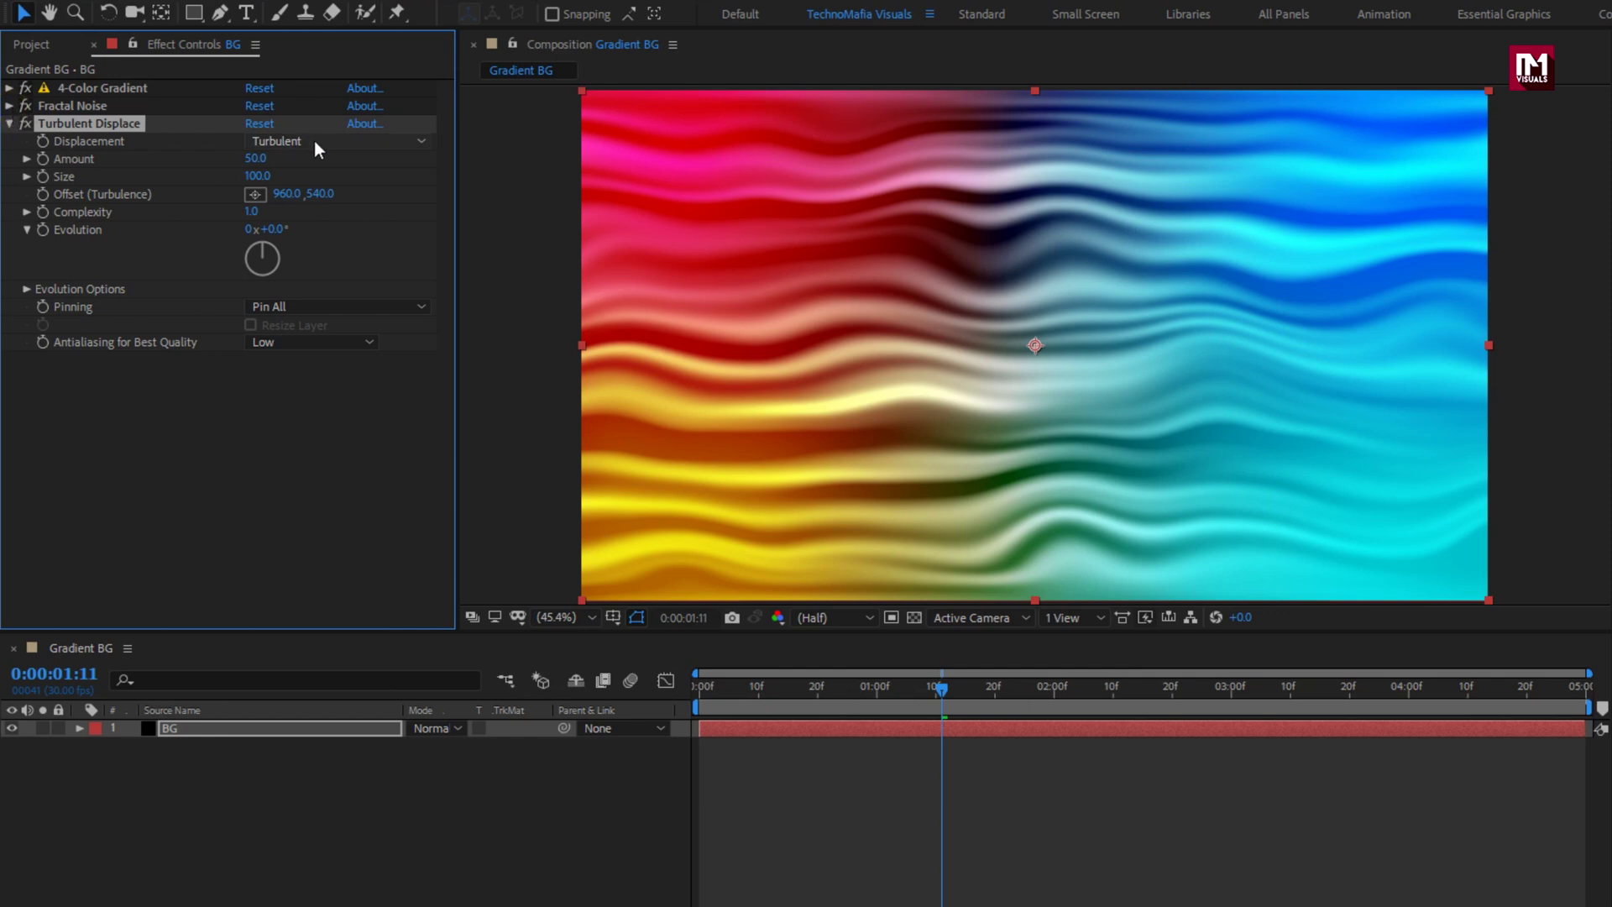
pyautogui.click(358, 148)
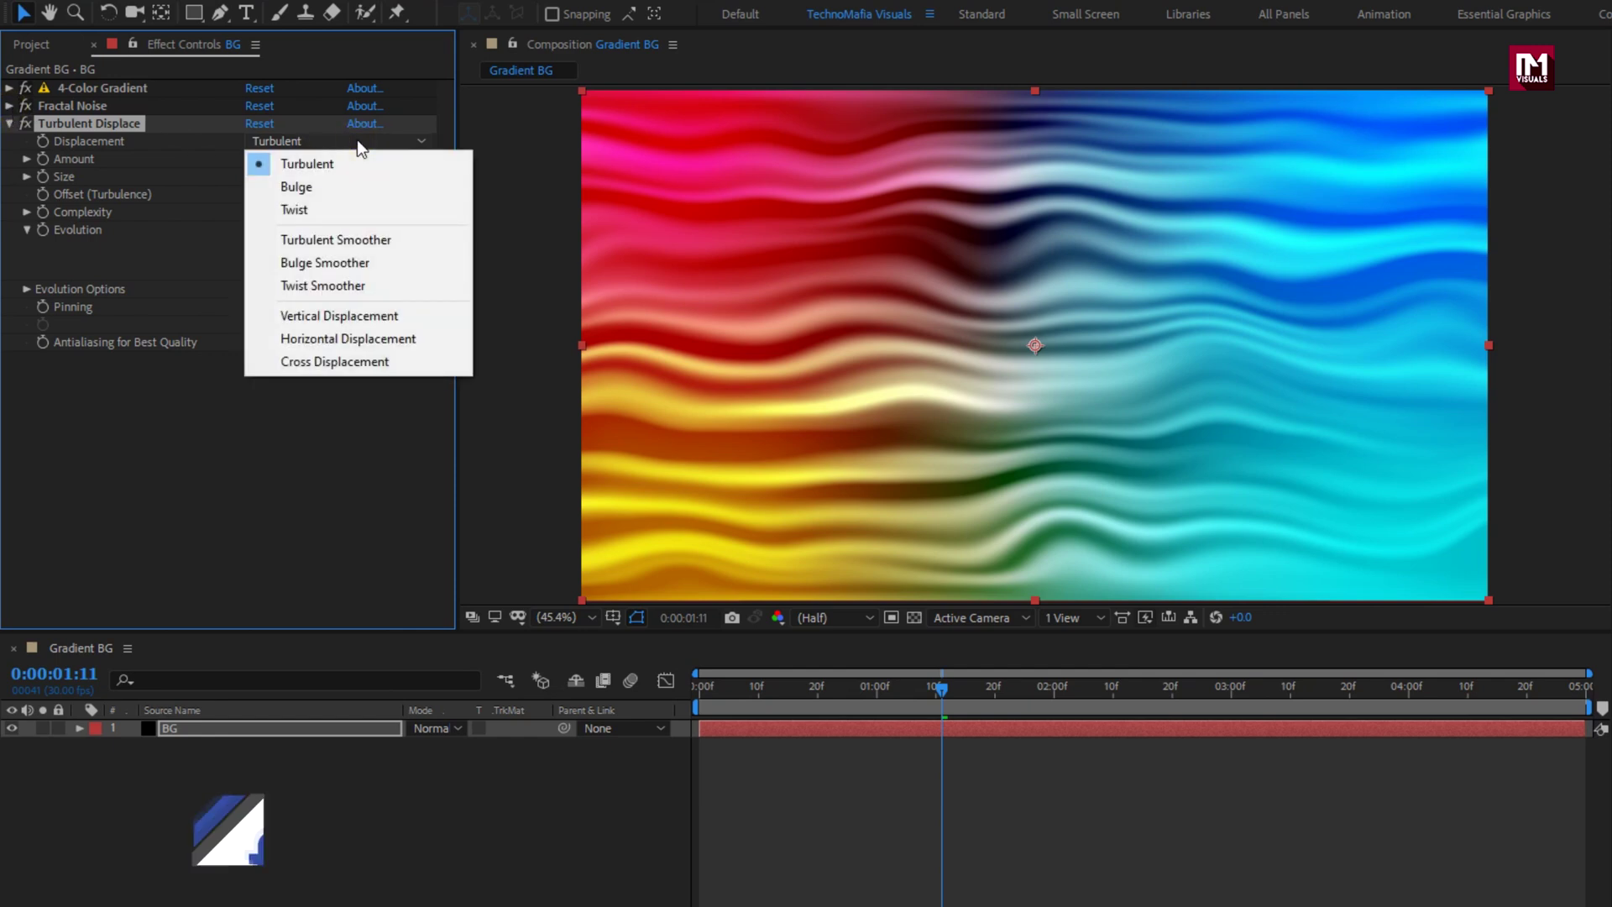
pyautogui.click(355, 257)
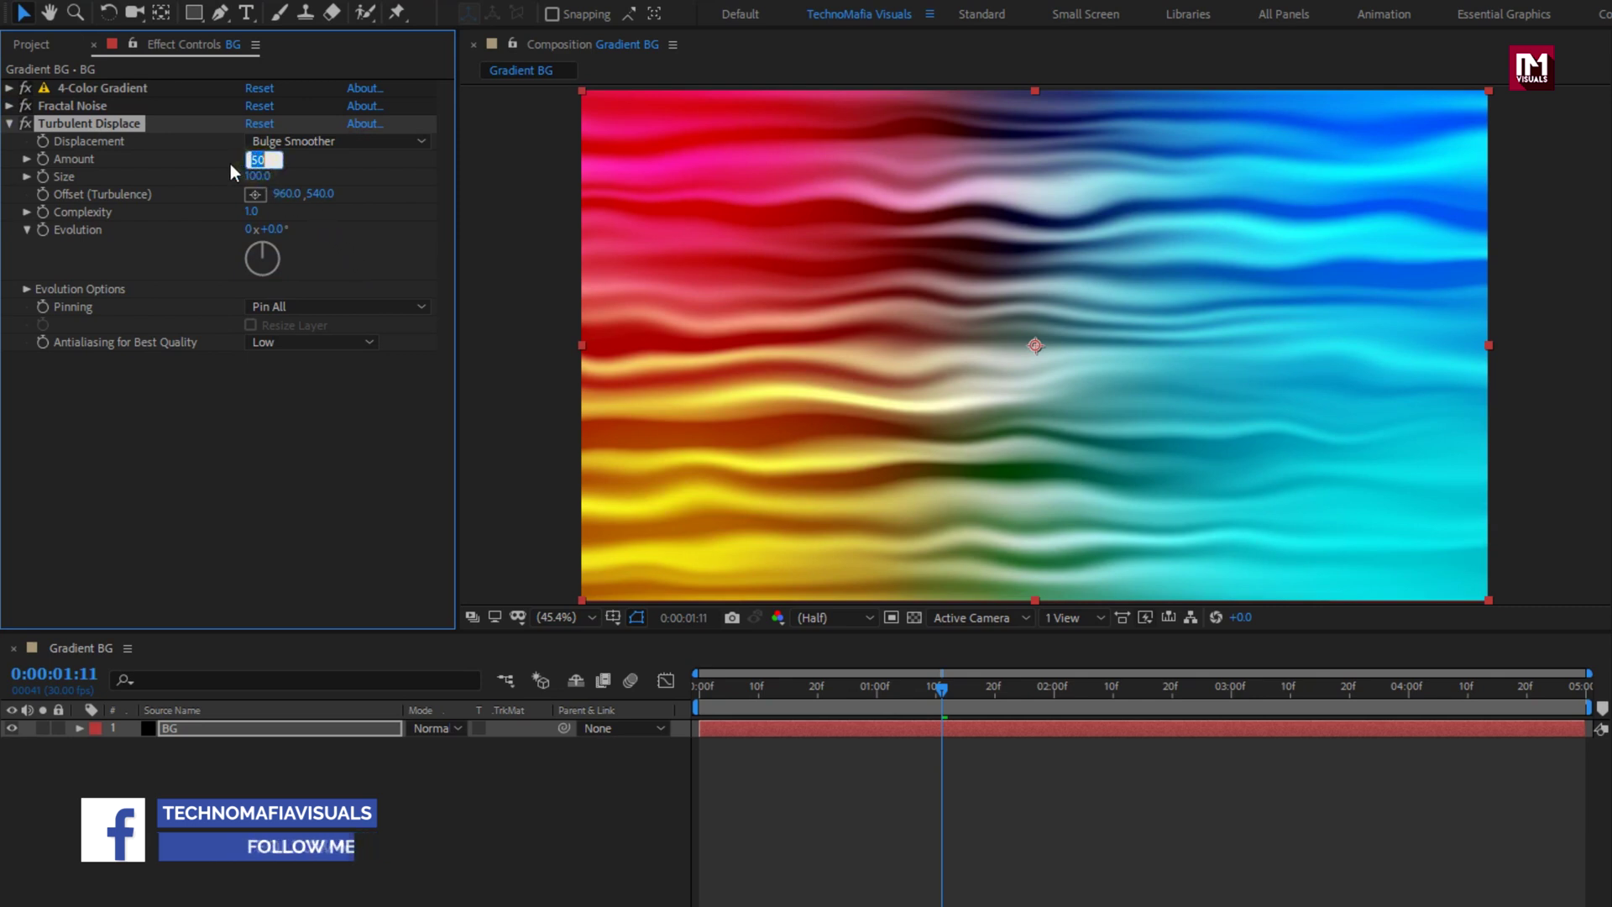
pyautogui.write('150')
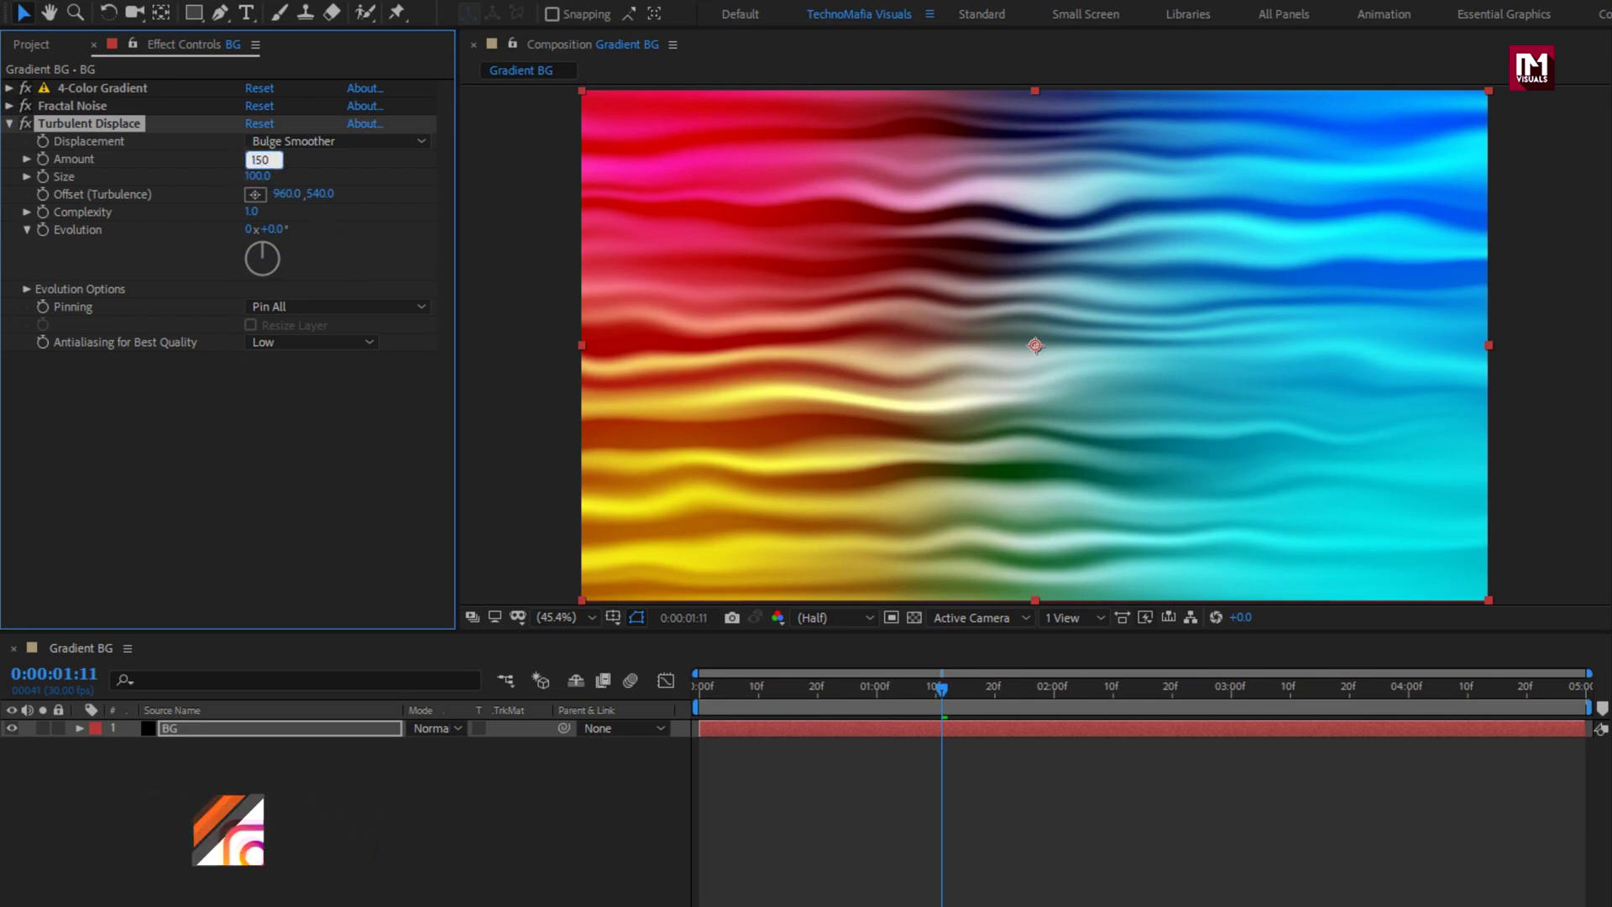
pyautogui.press('Return')
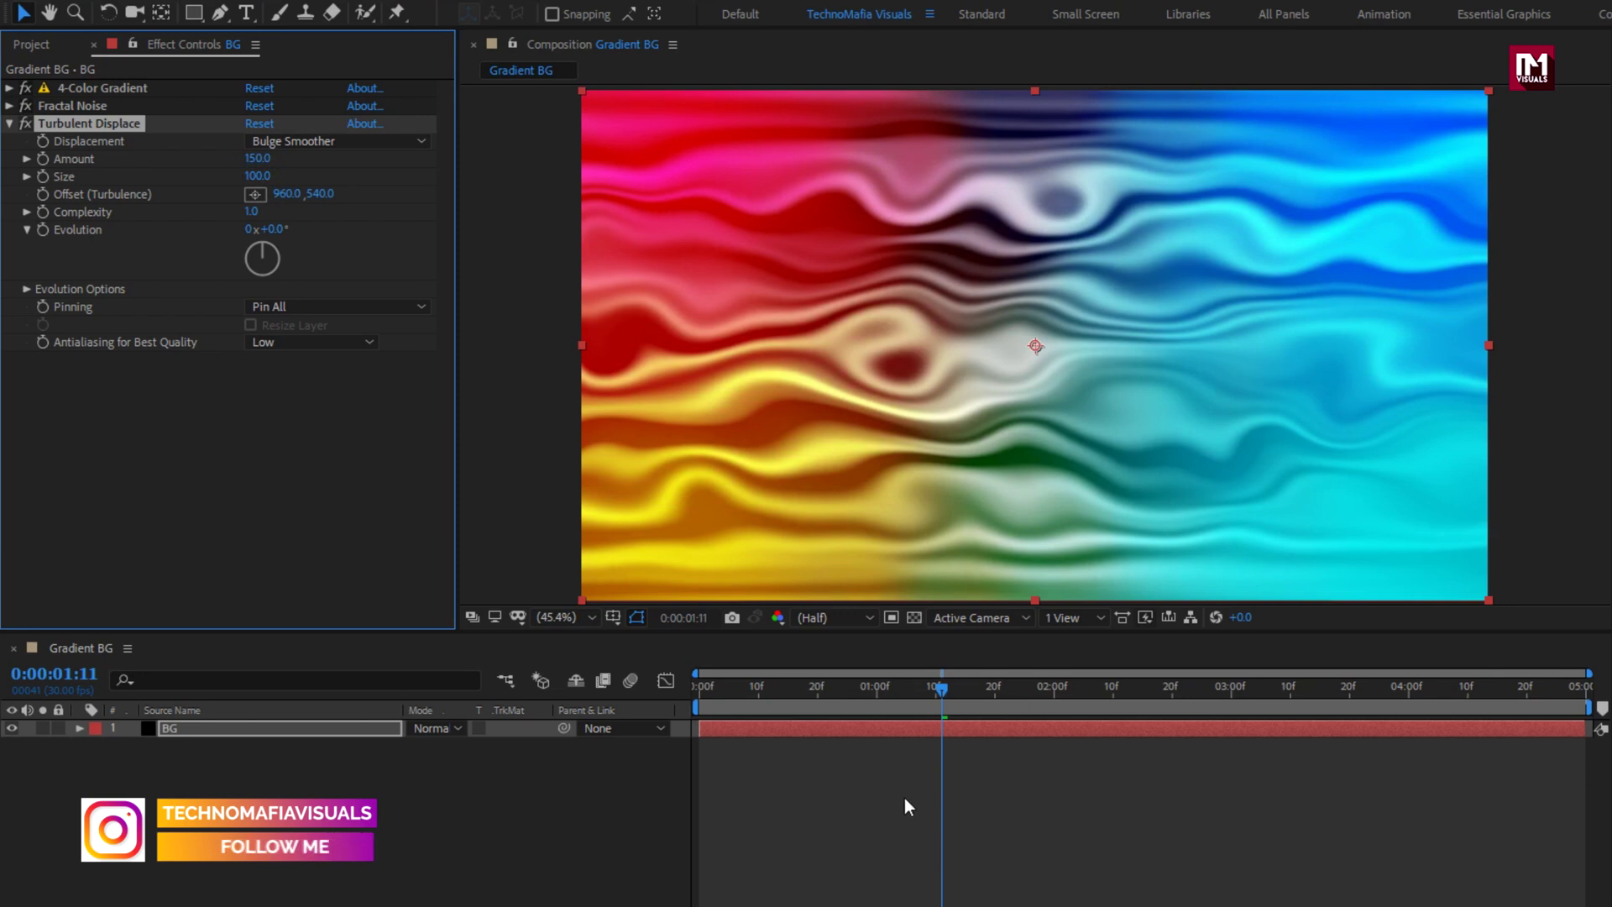
# Step: Keyframe Turbulent Displace Evolution from 0 at frame 0 to 1 revolution at 4:29, then preview
pyautogui.click(702, 689)
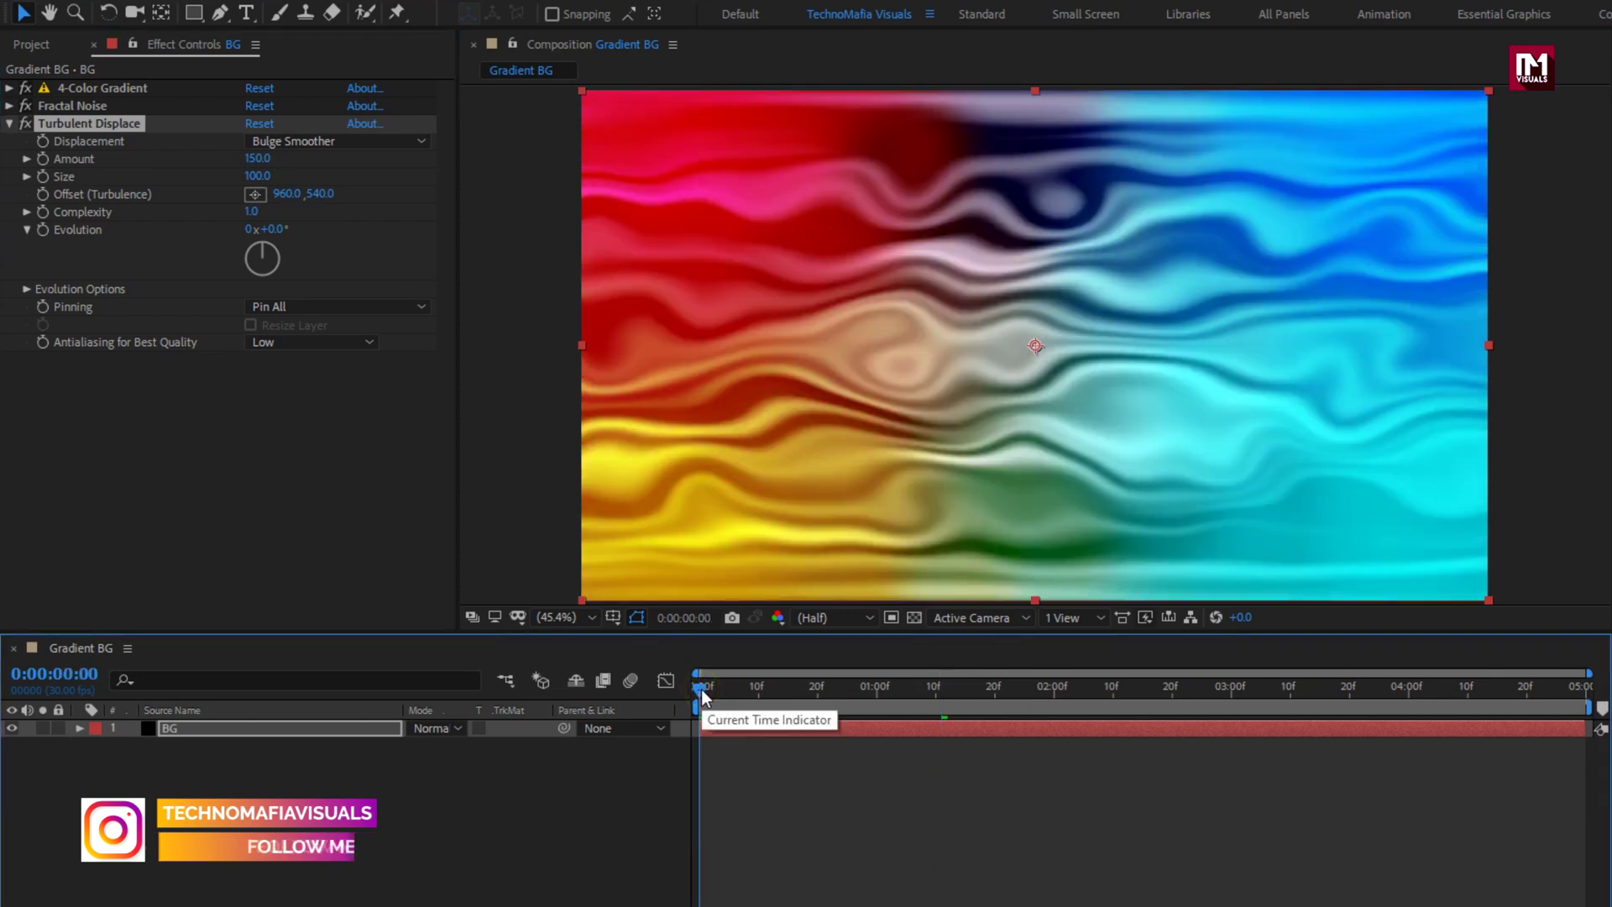
pyautogui.click(41, 230)
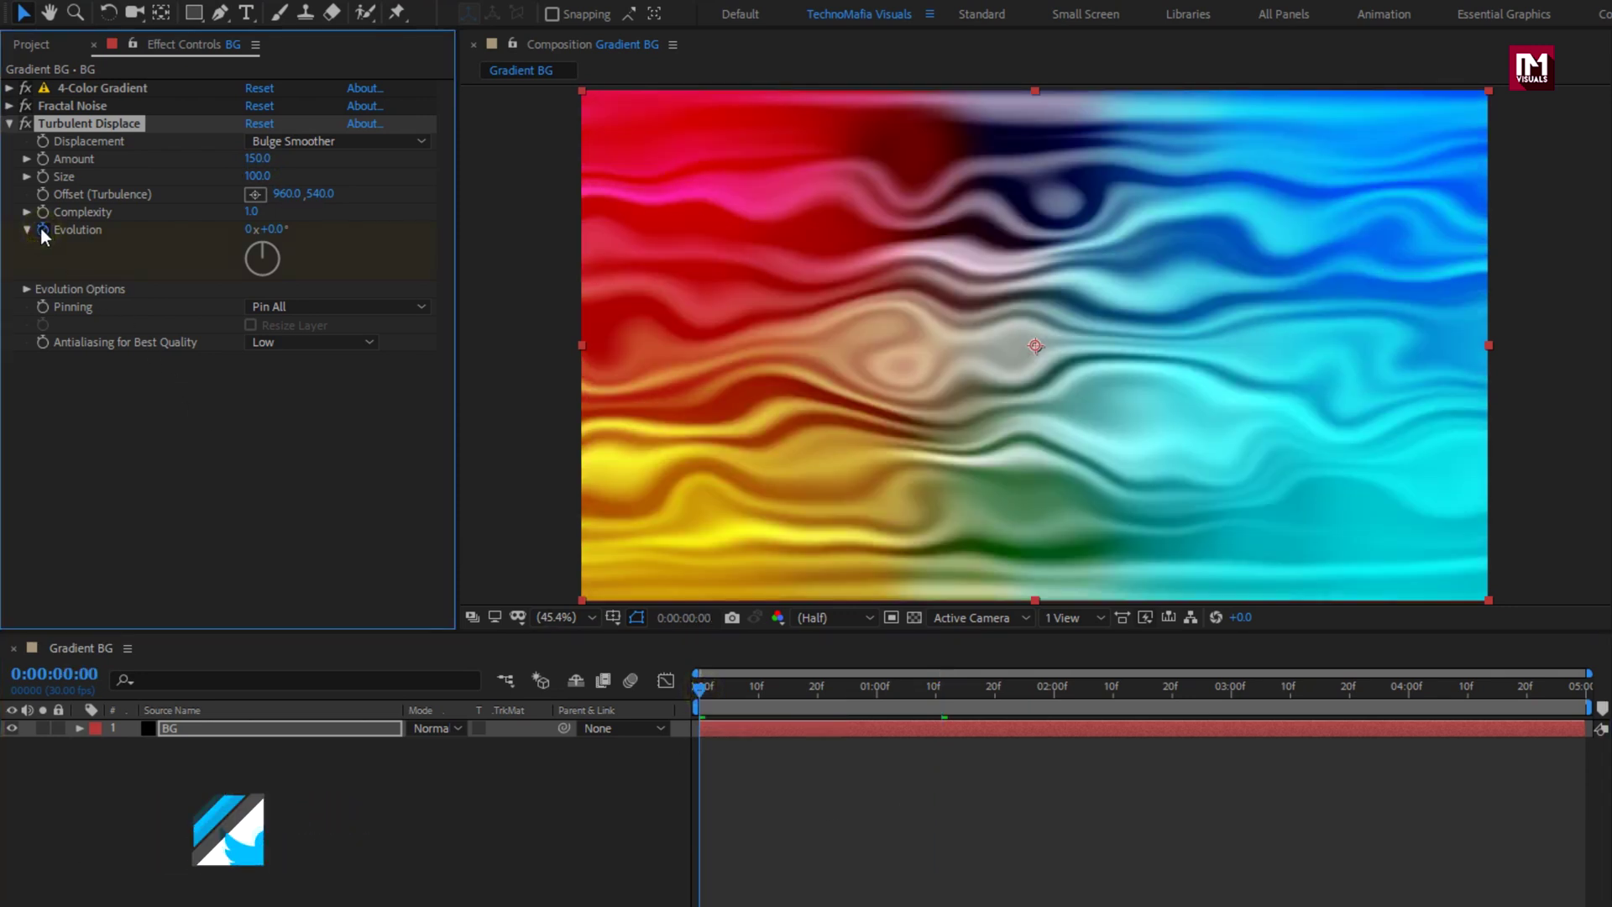
pyautogui.click(1583, 690)
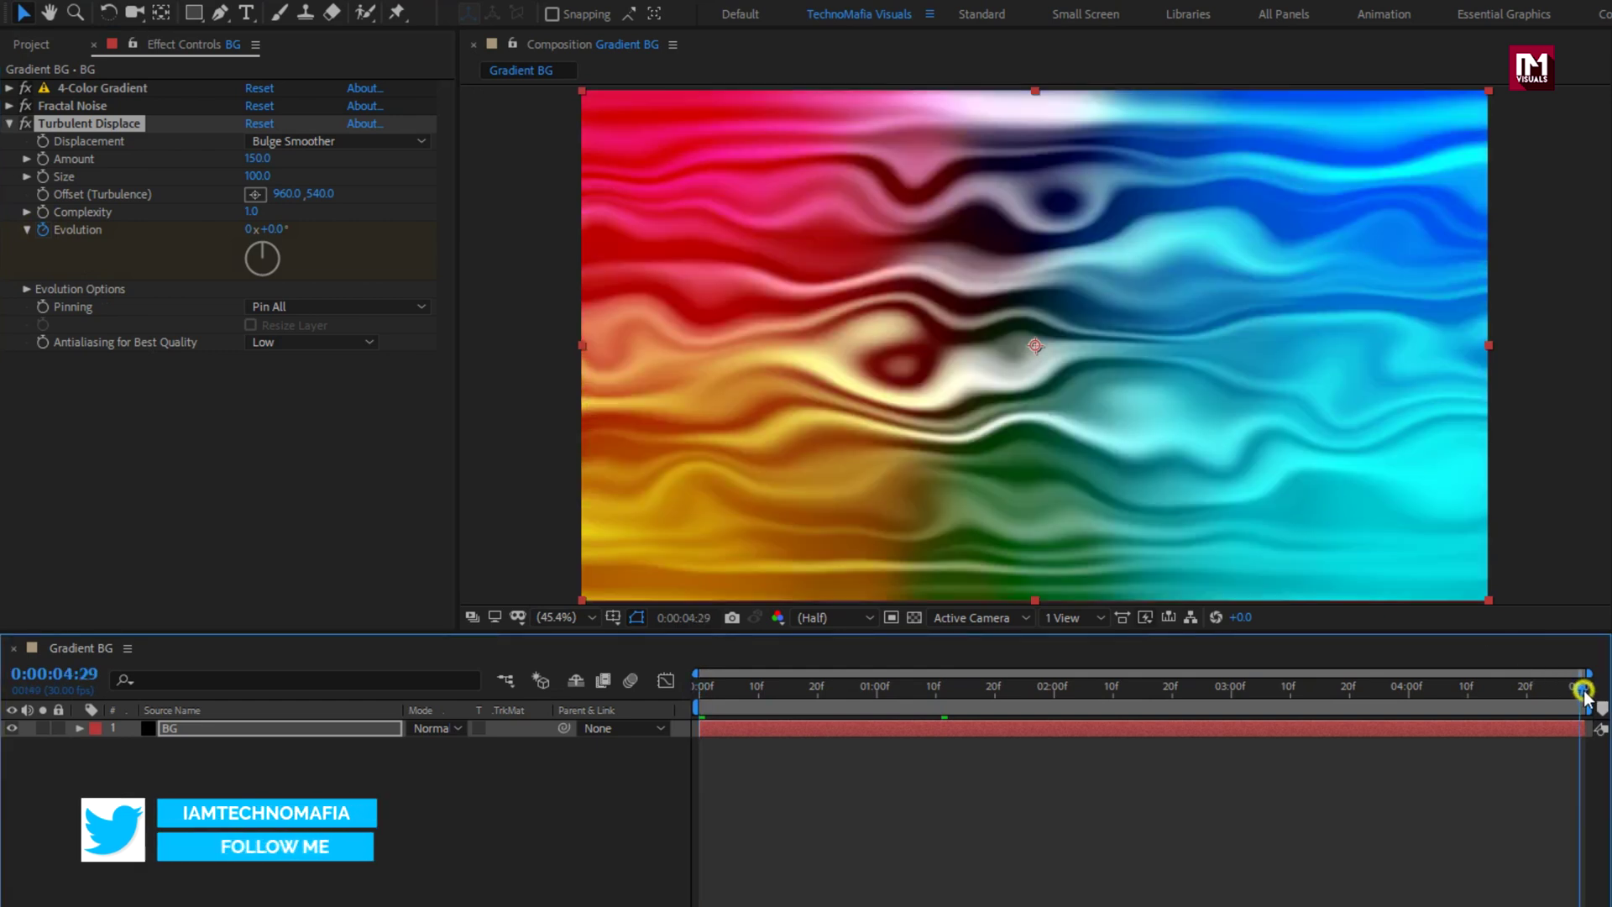
pyautogui.click(248, 230)
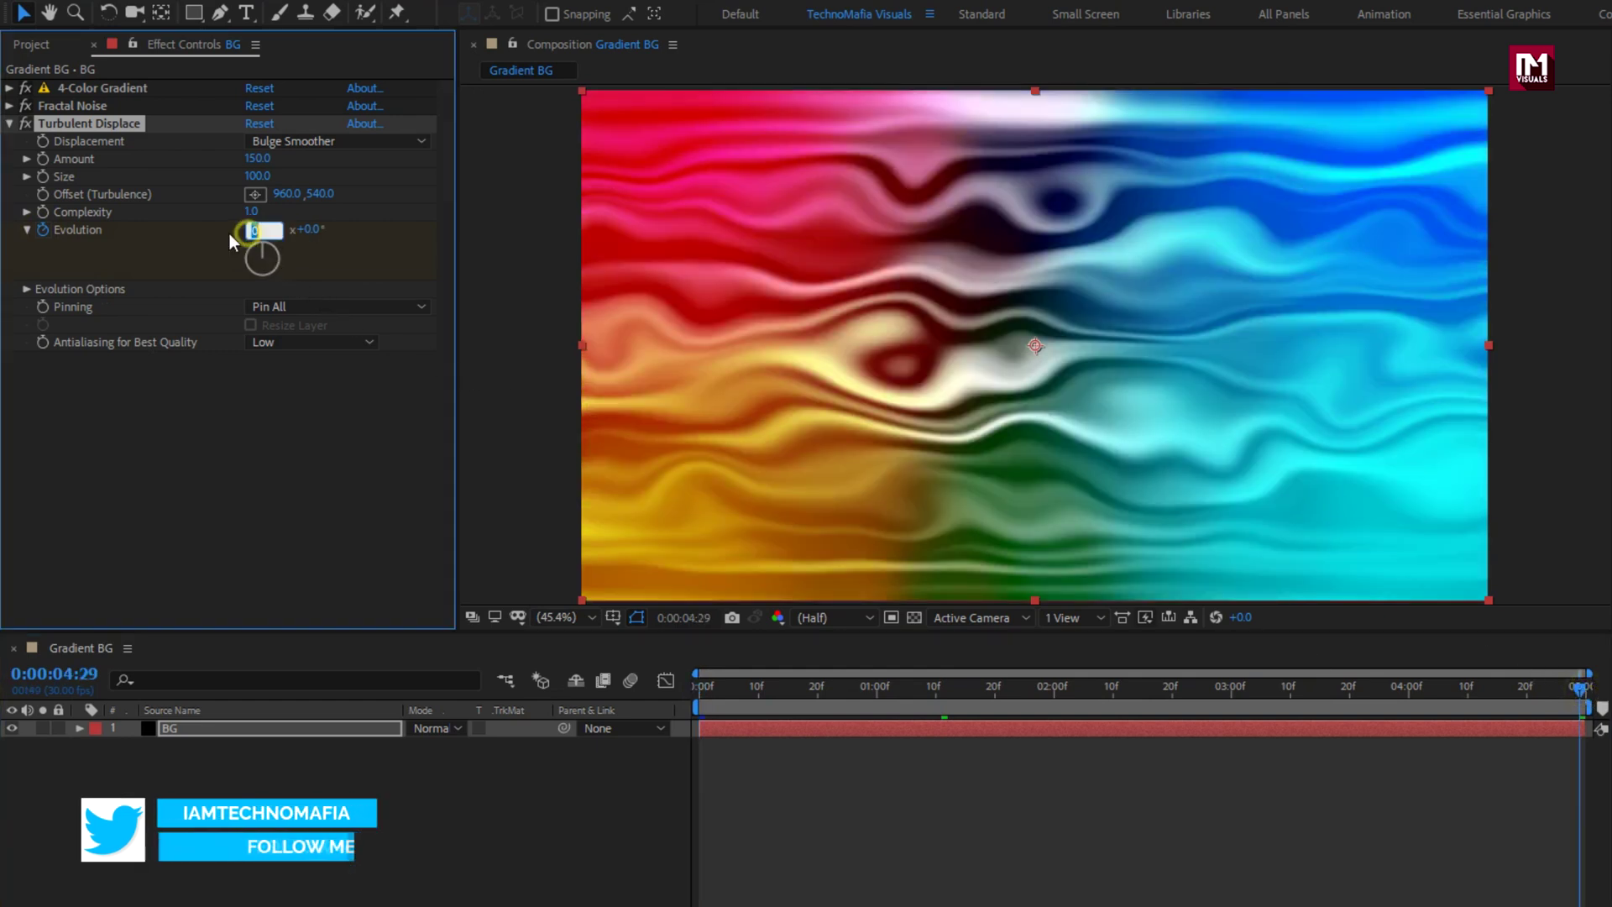
pyautogui.write('1')
pyautogui.press('Return')
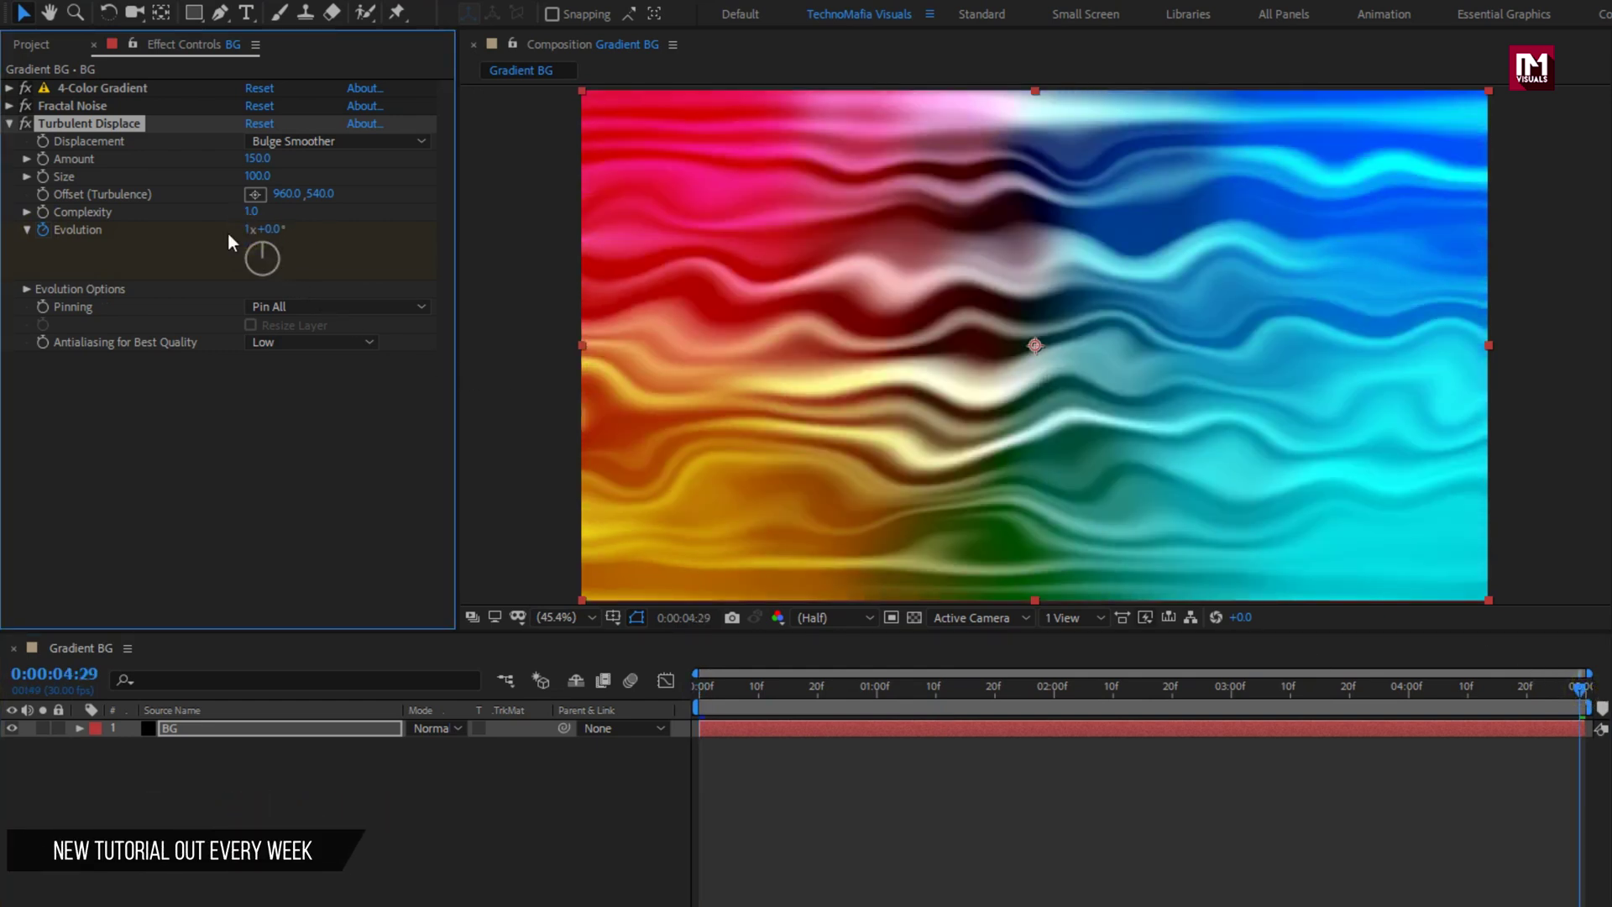
pyautogui.moveTo(697, 687); pyautogui.dragTo(945, 689)
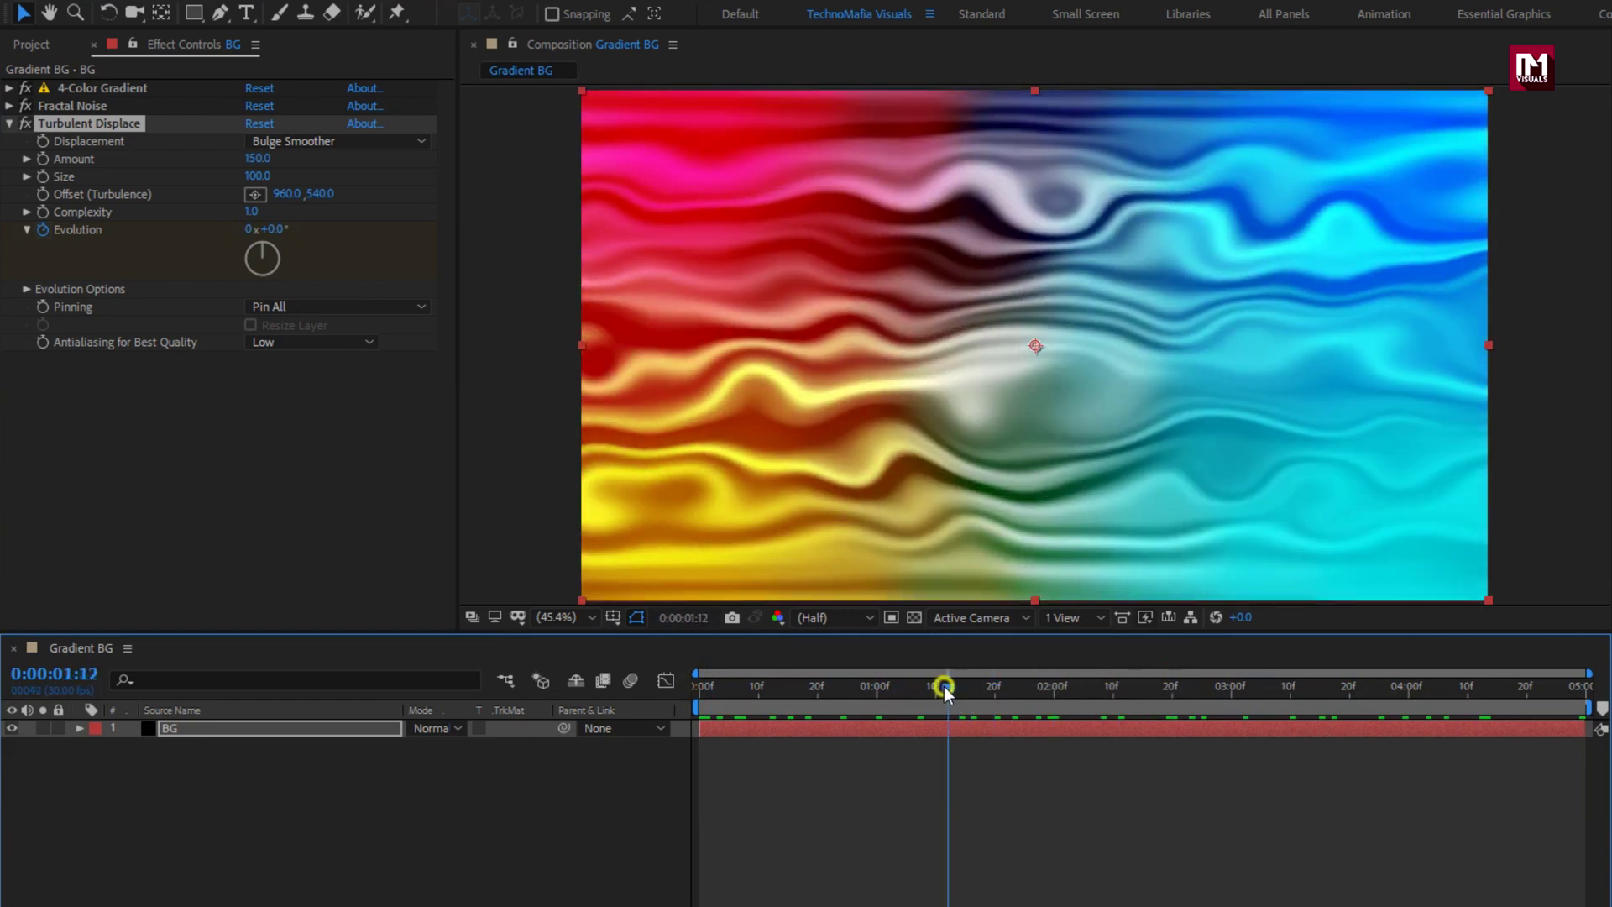
# Step: Duplicate Turbulent Displace with Ctrl+D into Turbulent Displace 2 and preview the deeper swirls
pyautogui.click(10, 124)
pyautogui.hotkey('ctrl', 'd')
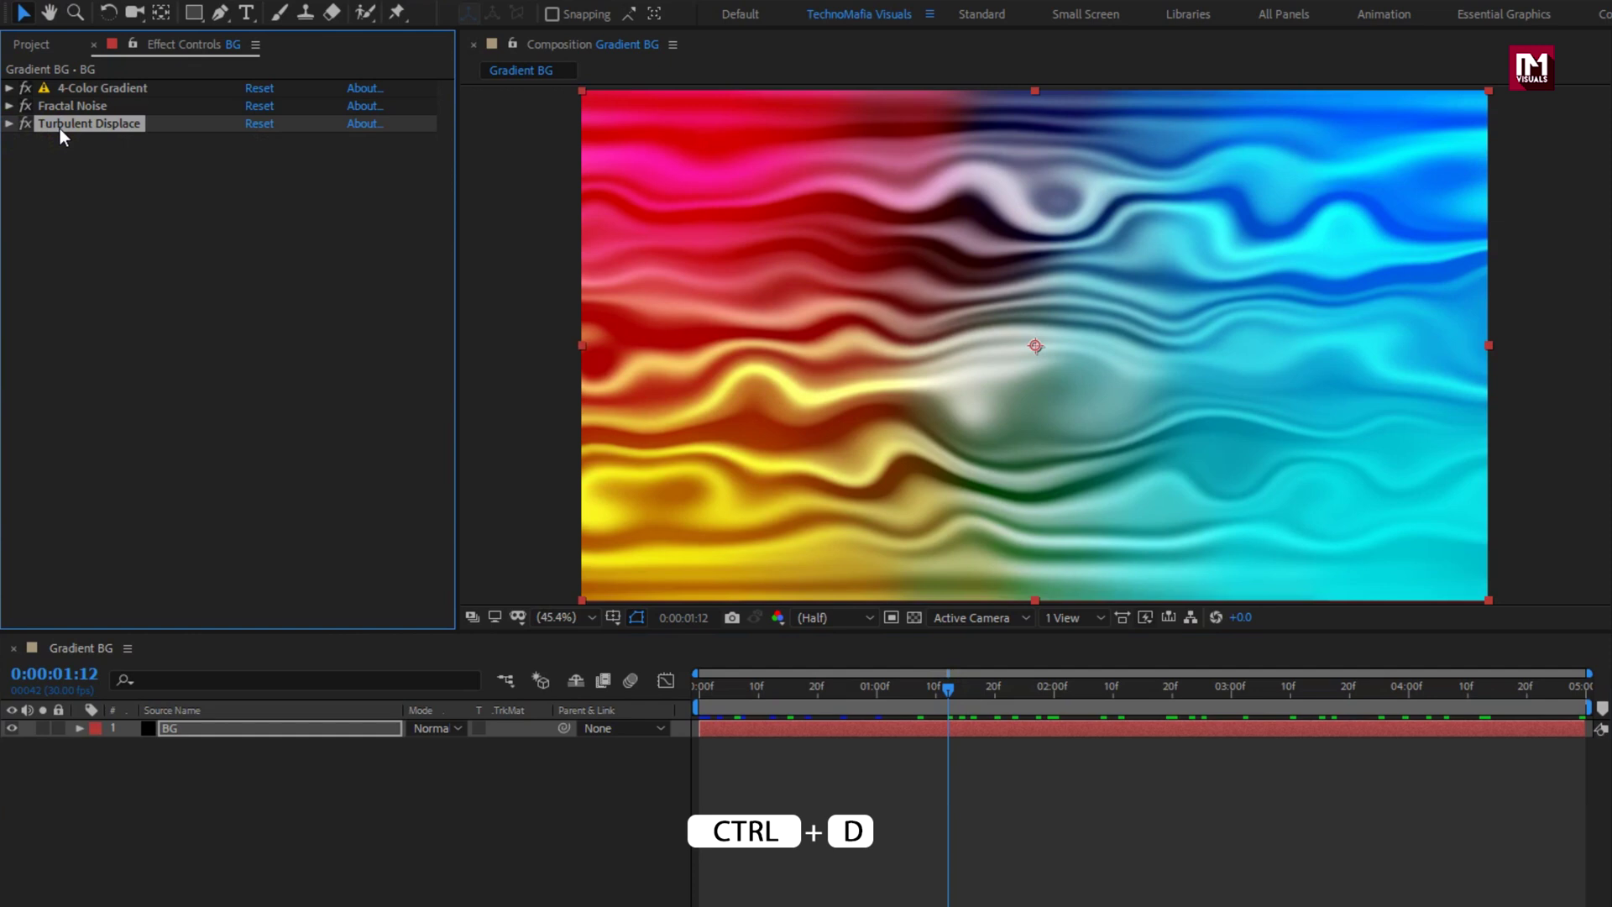
pyautogui.hotkey('ctrl', 'd')
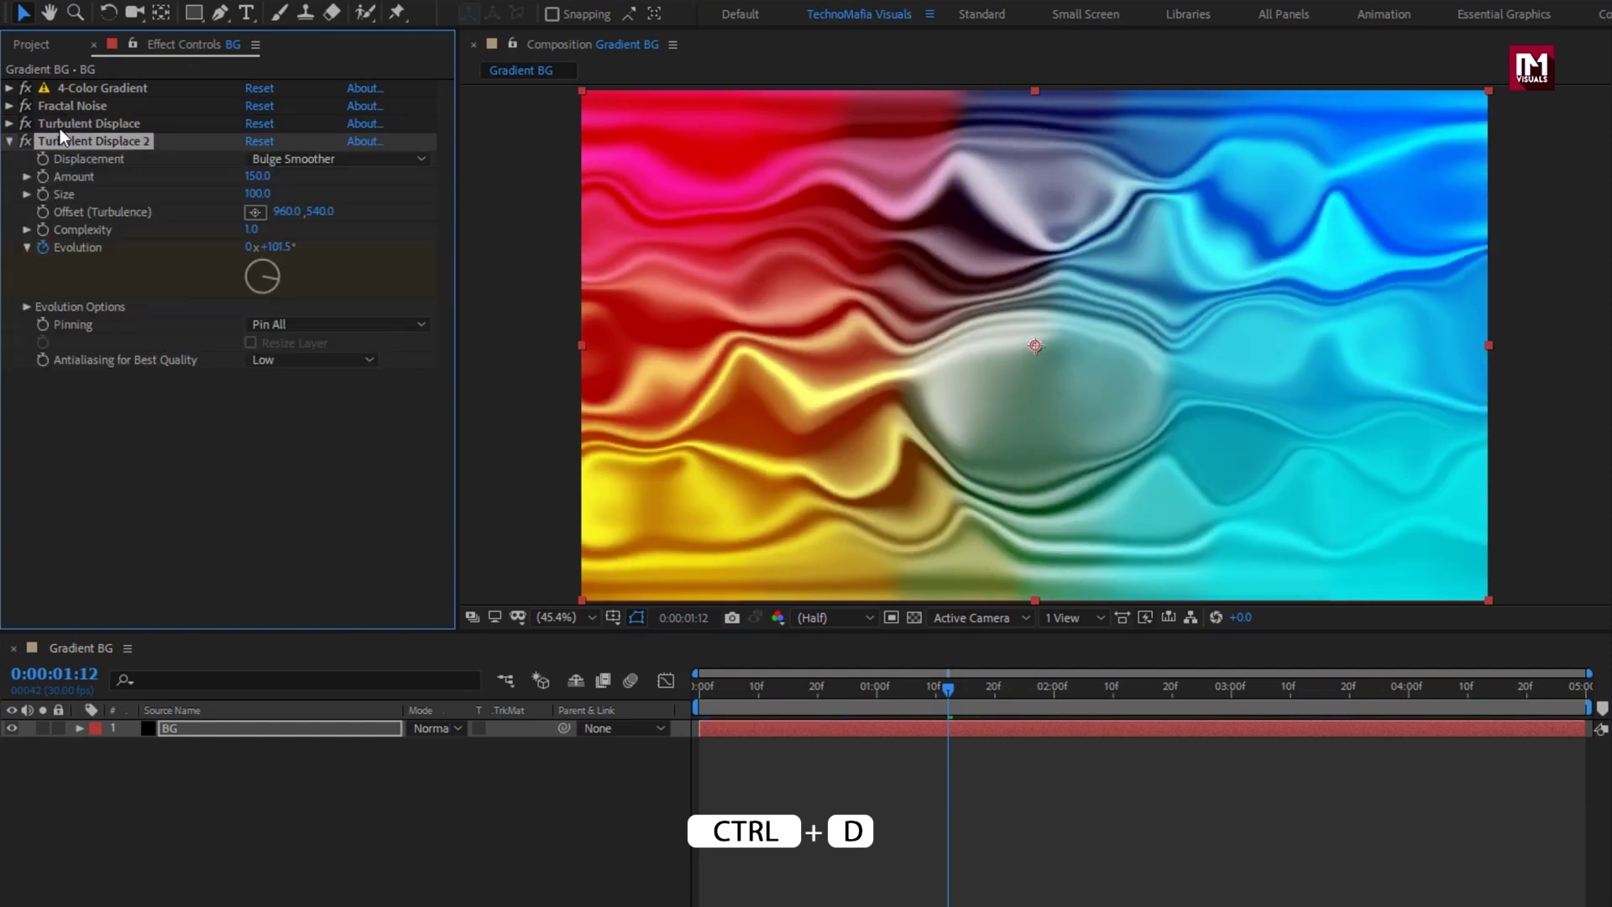
pyautogui.click(9, 142)
pyautogui.moveTo(724, 690); pyautogui.dragTo(1433, 697)
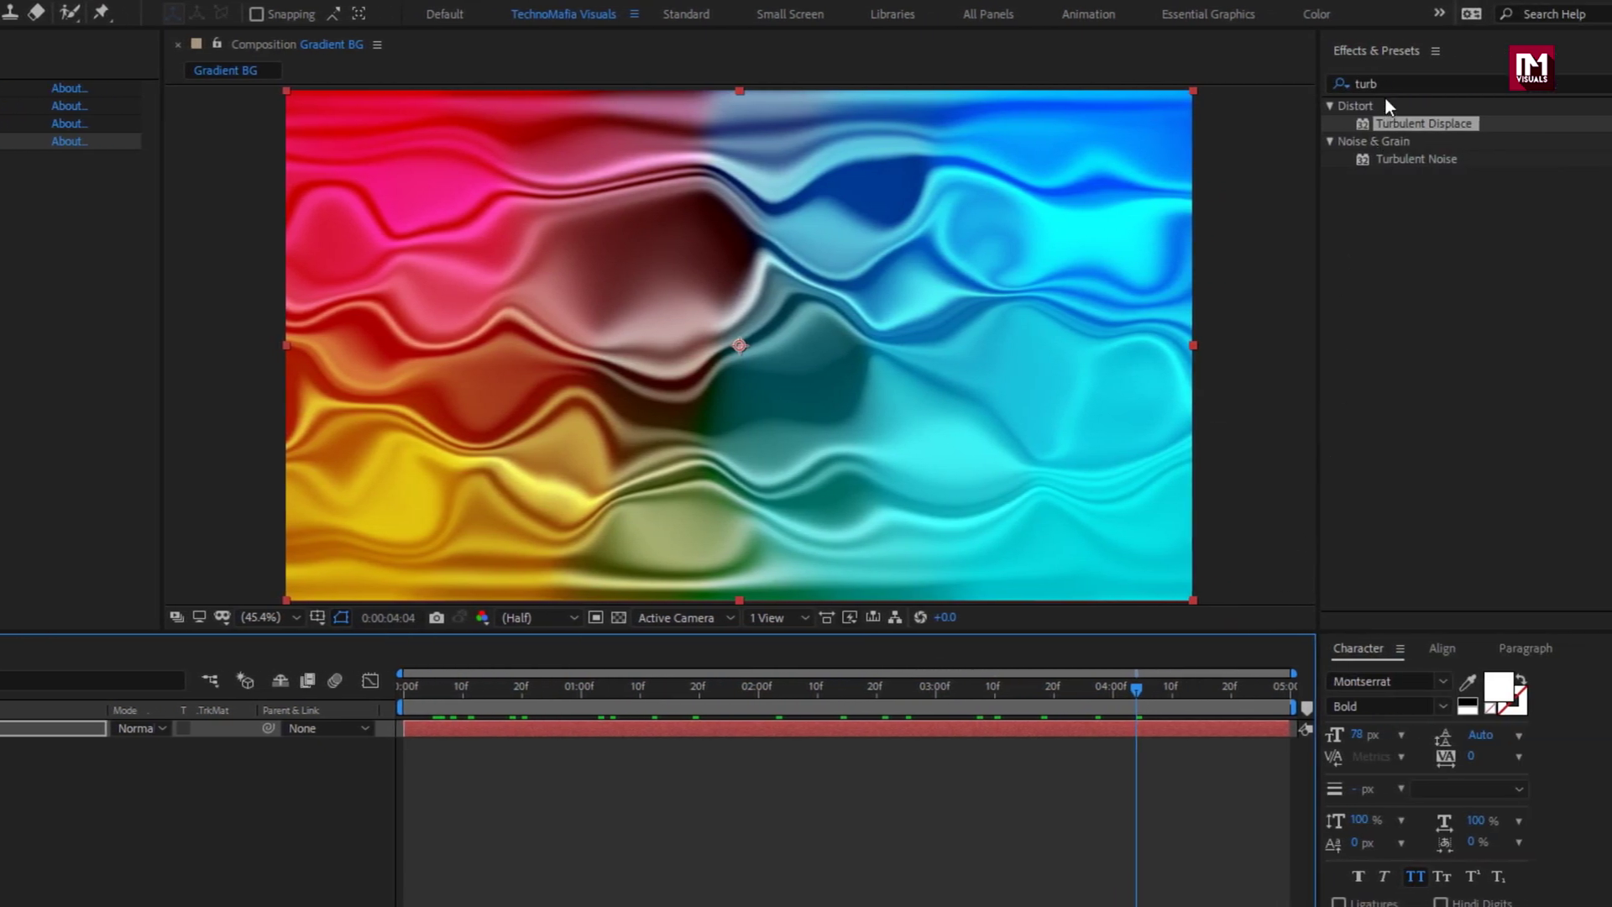
# Step: Apply Twirl via the search 'twir', with Angle 239° and Twirl Radius 54
pyautogui.click(1345, 85)
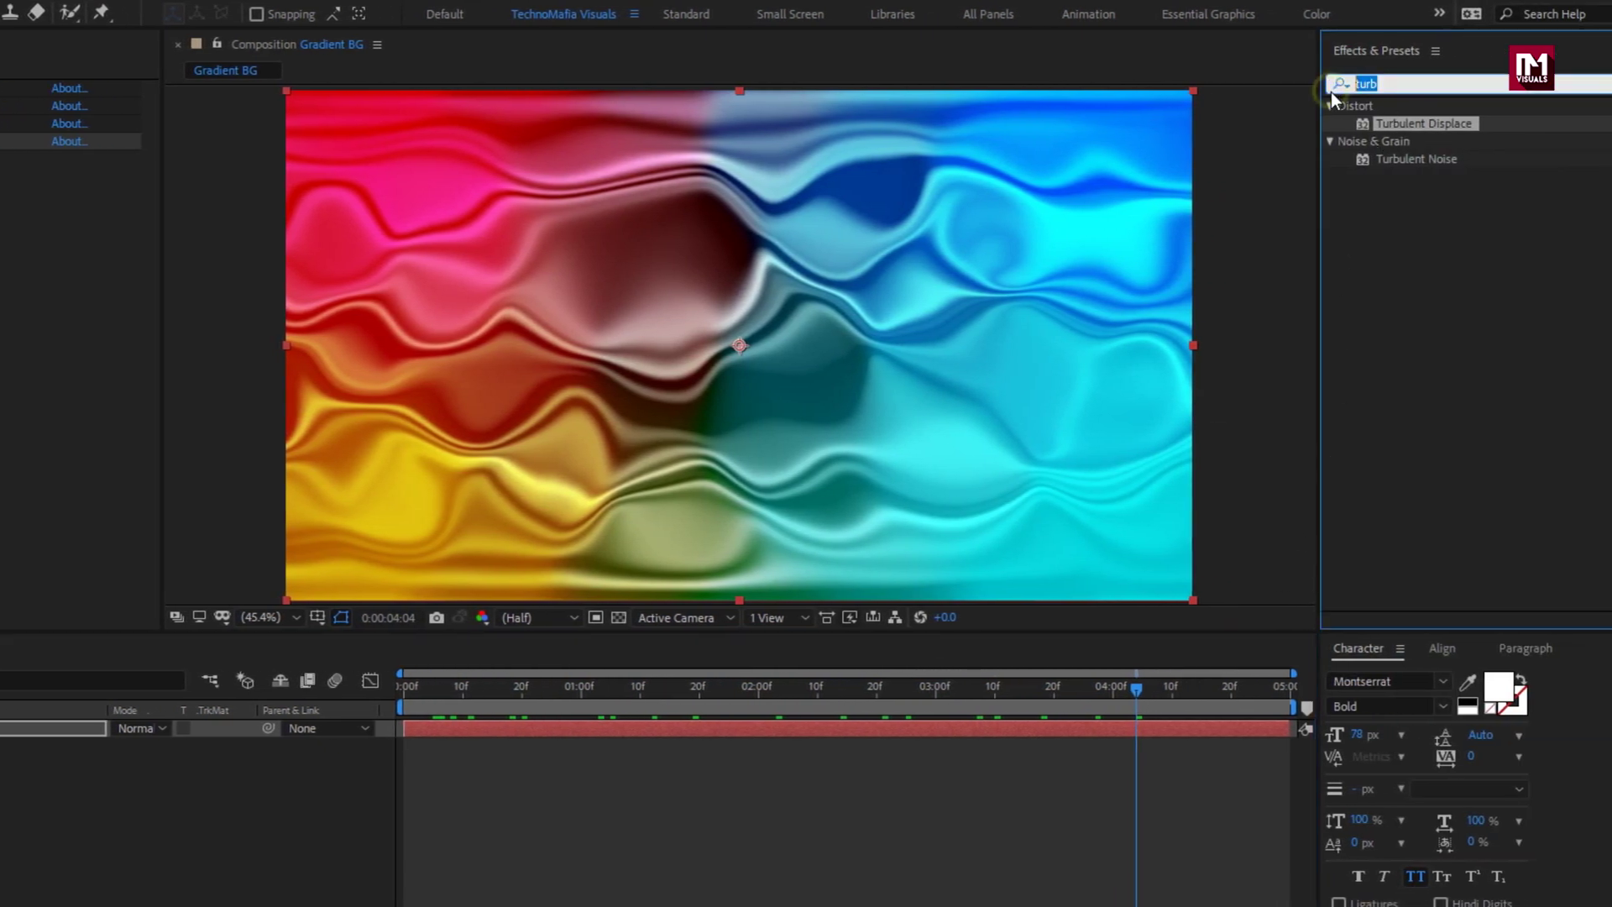
pyautogui.write('twir')
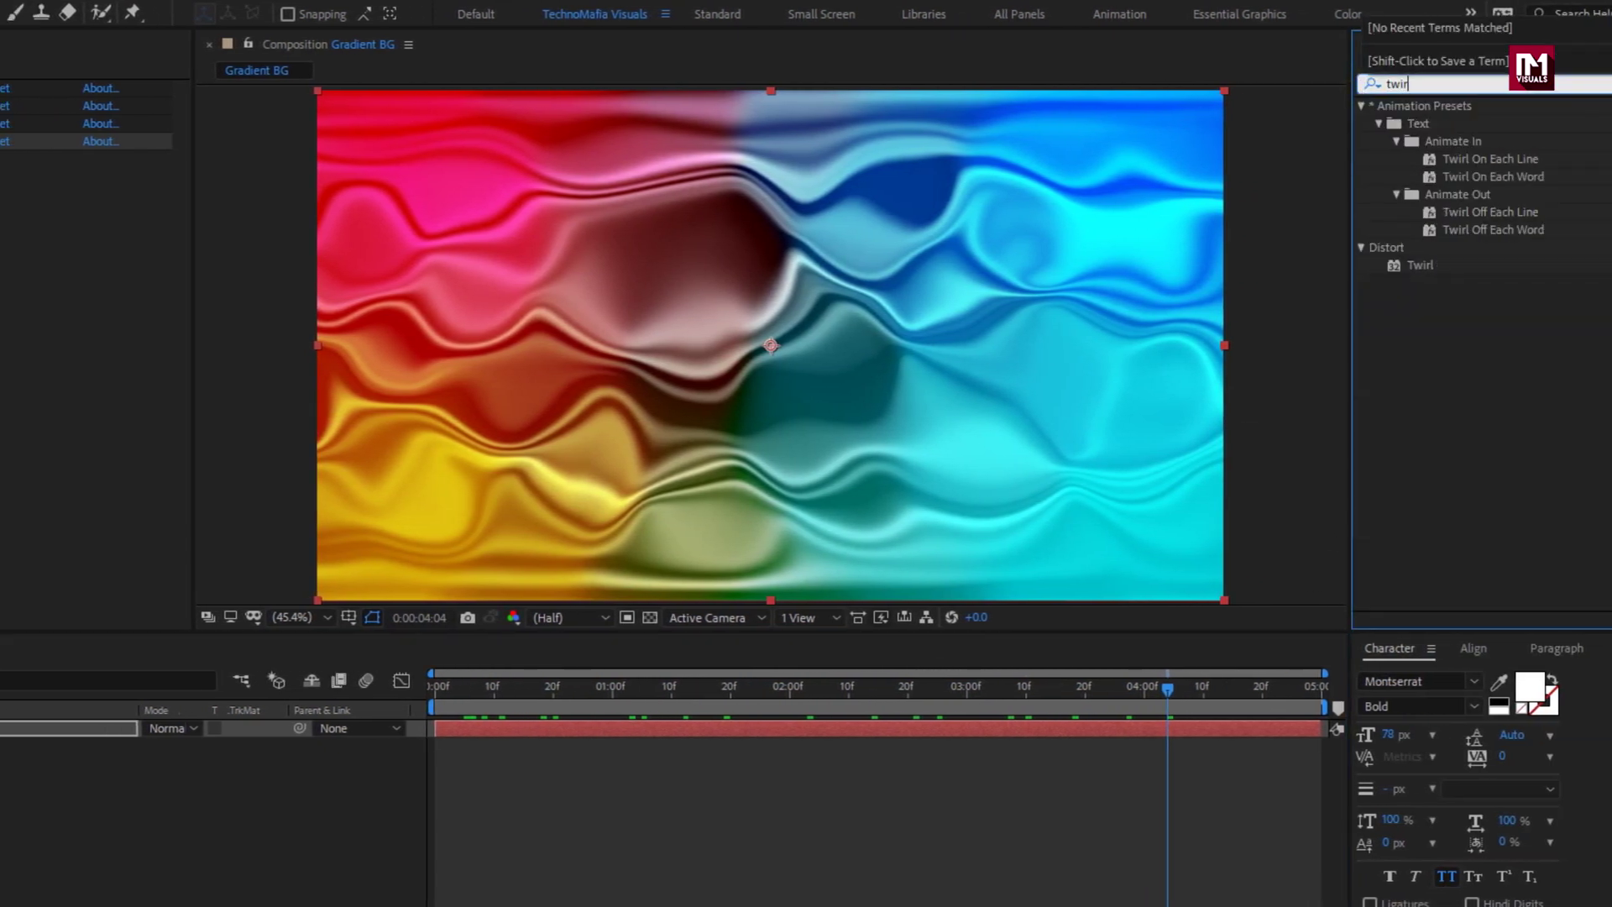
pyautogui.click(1428, 266)
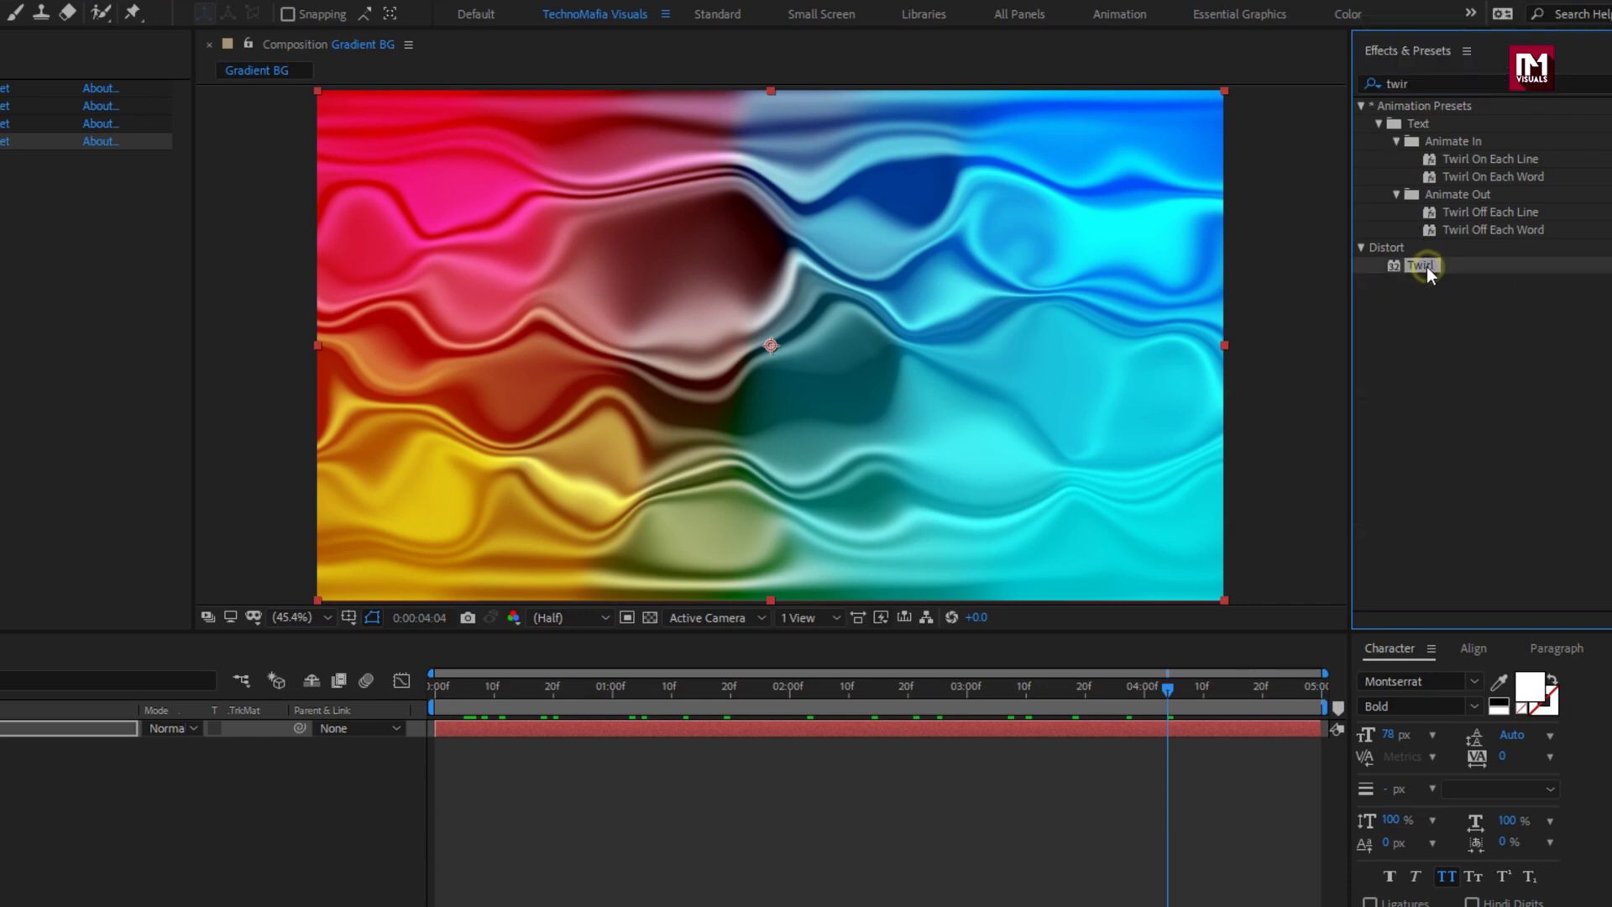
pyautogui.doubleClick(1424, 267)
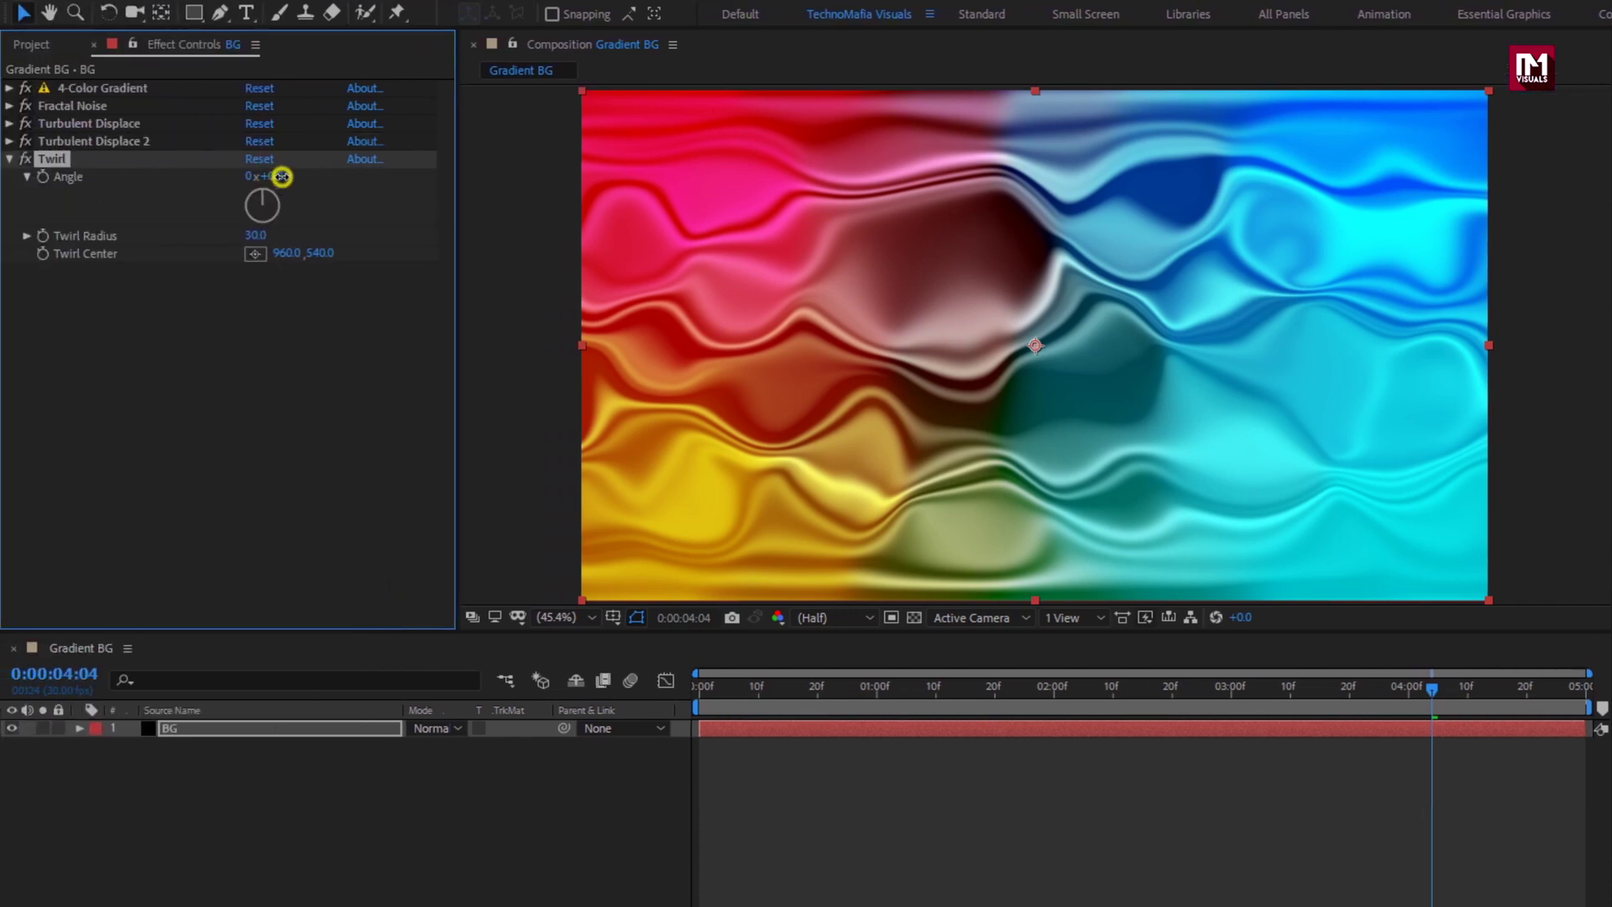
pyautogui.moveTo(282, 176); pyautogui.dragTo(515, 166)
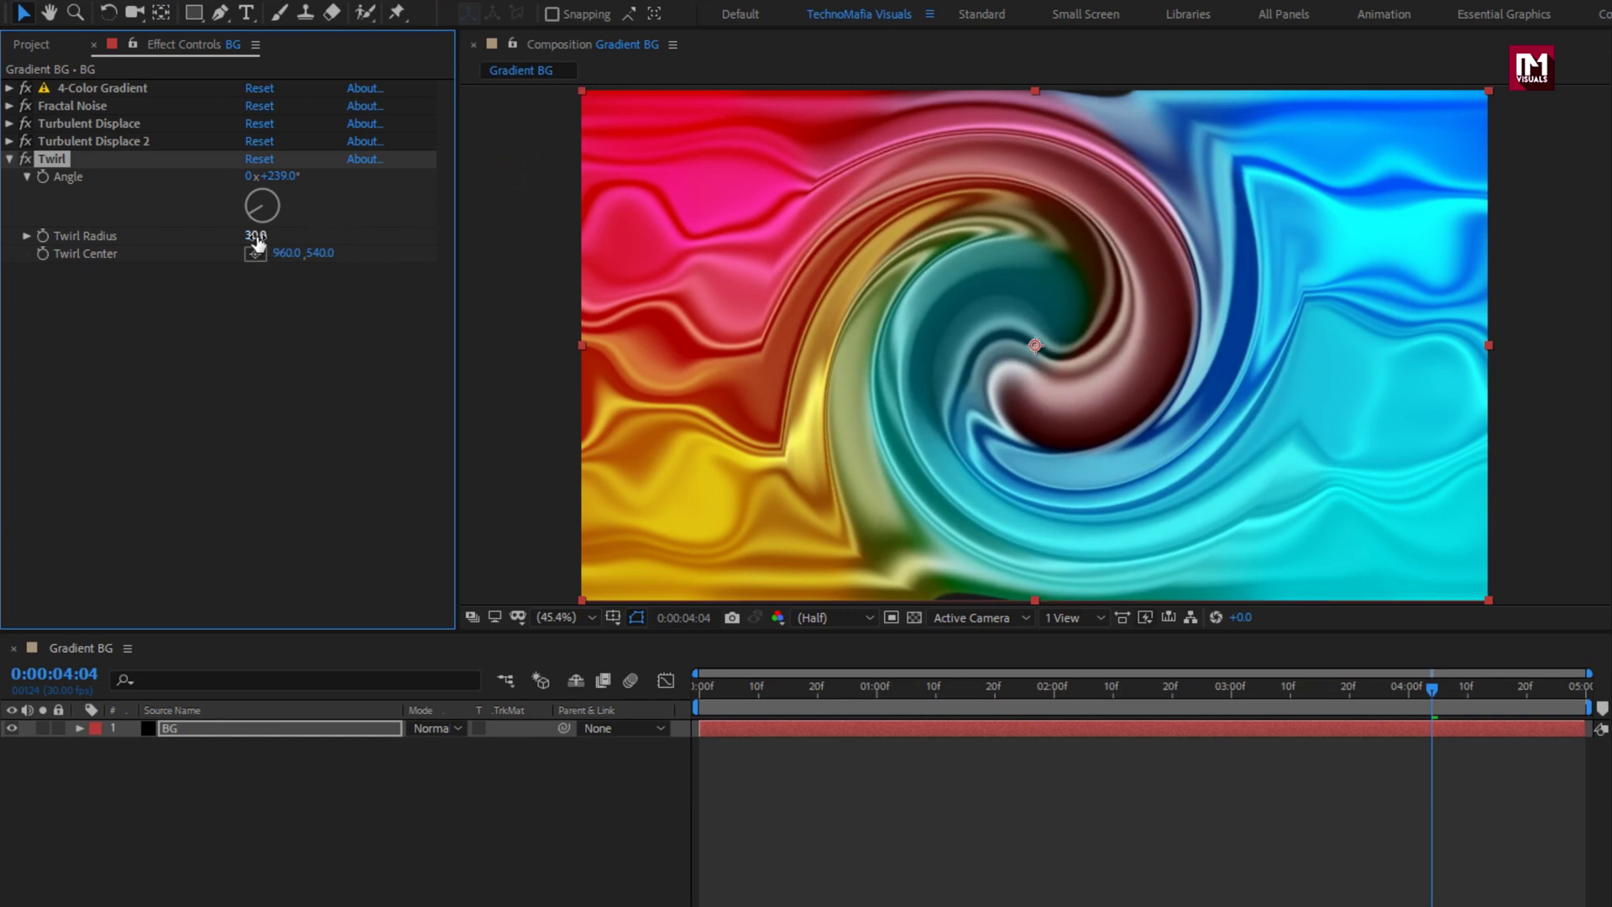
pyautogui.moveTo(258, 243); pyautogui.dragTo(281, 236)
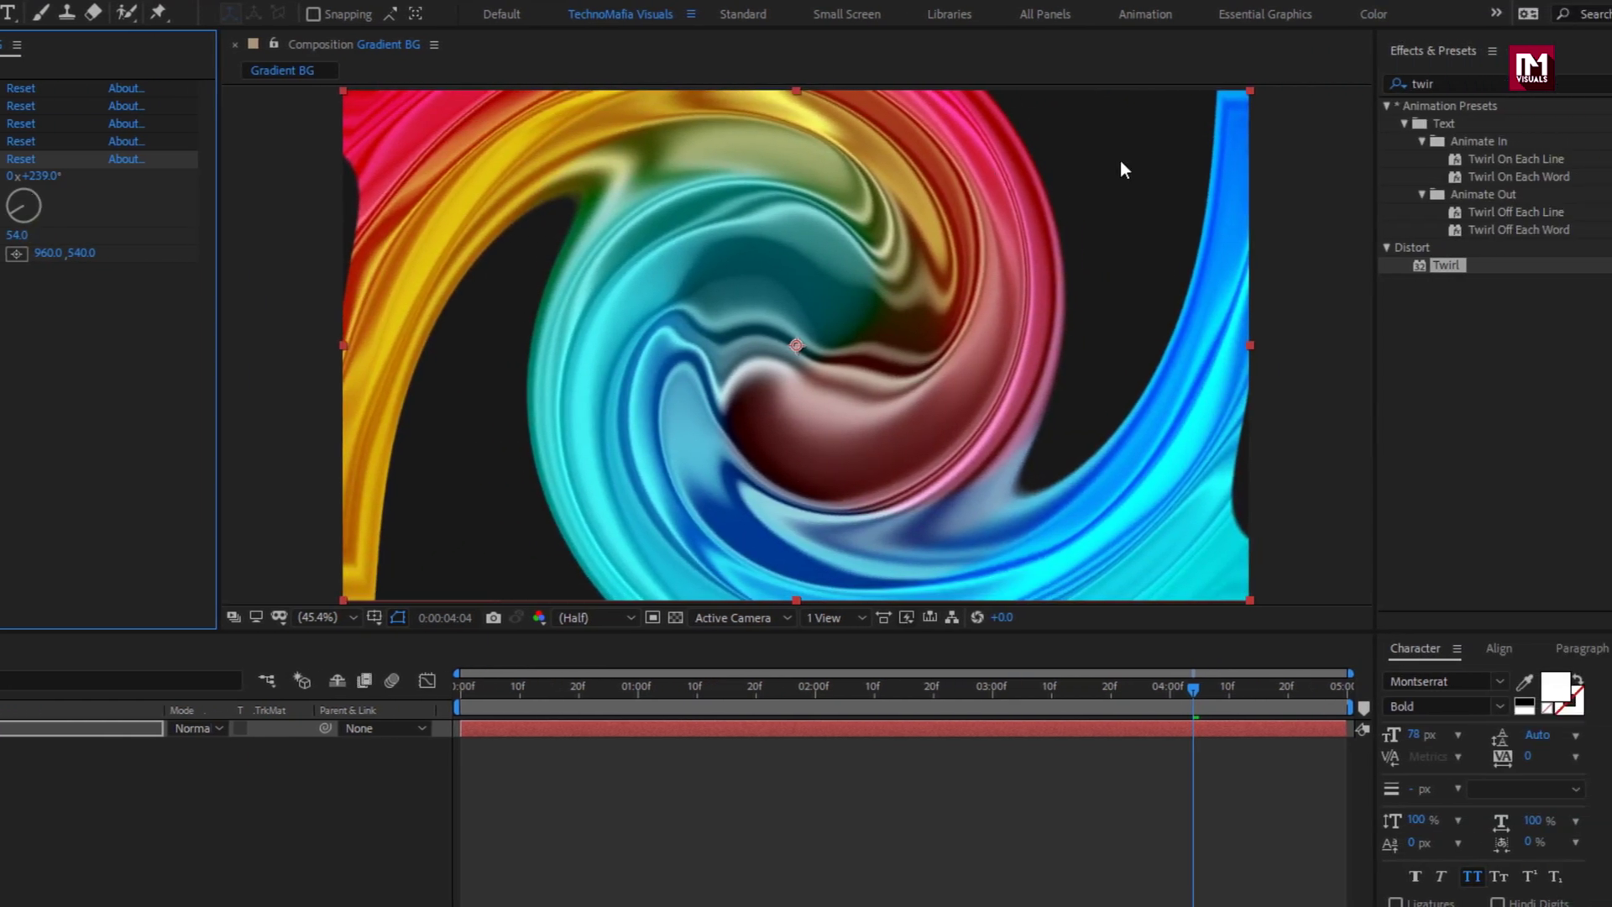
# Step: Apply Motion Tile to the BG layer and move it above 4-Color Gradient
pyautogui.click(1350, 89)
pyautogui.write('motio')
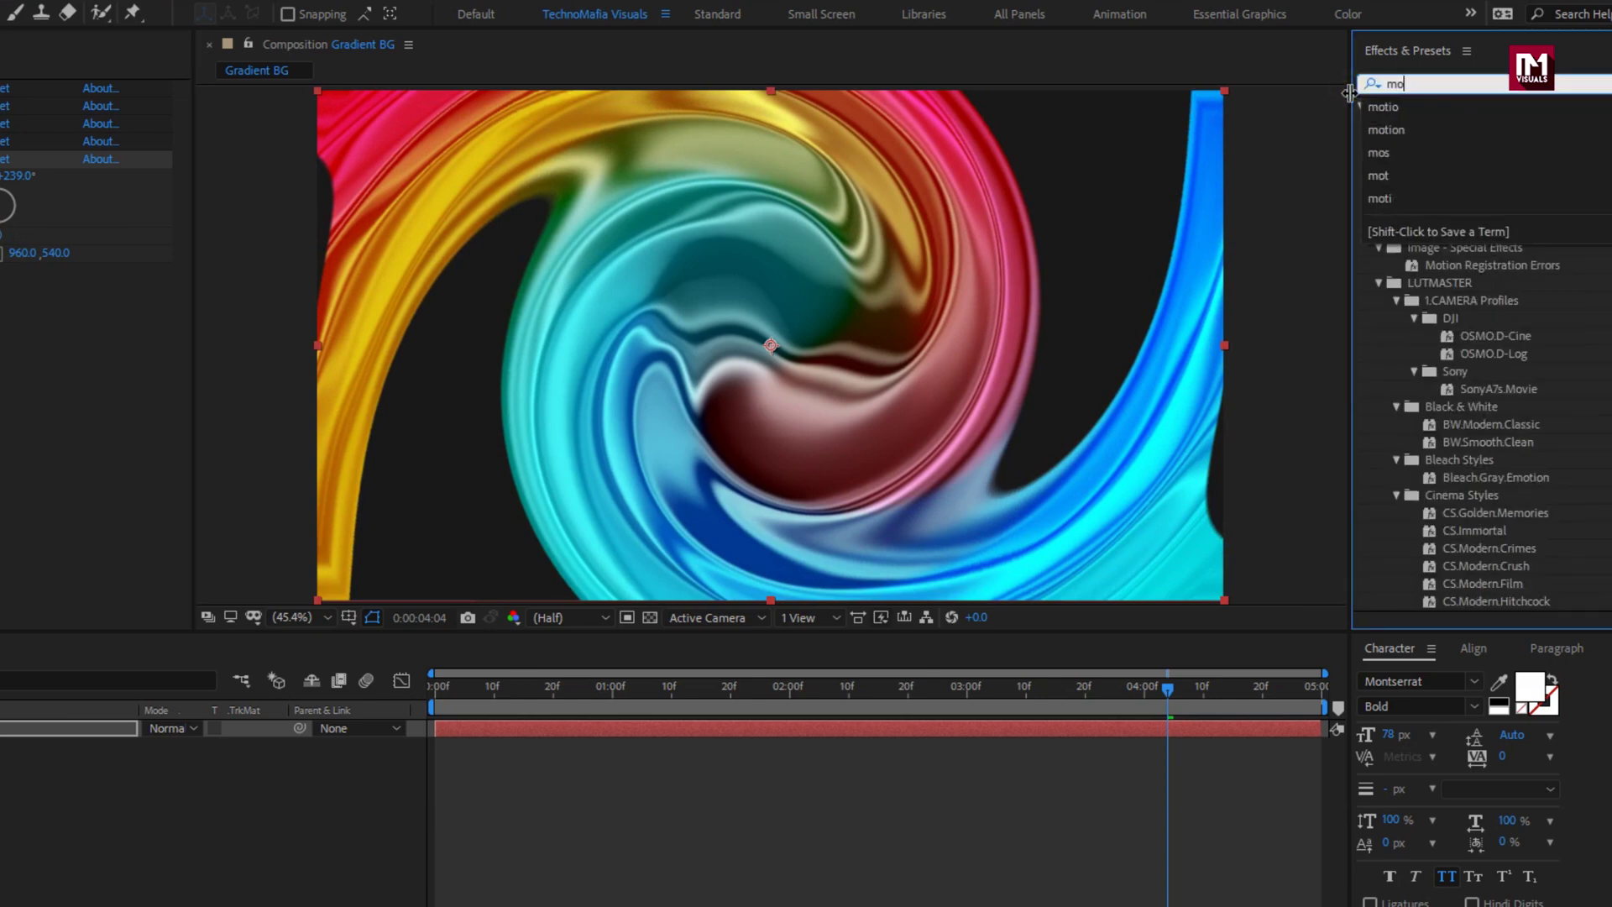
pyautogui.click(1434, 272)
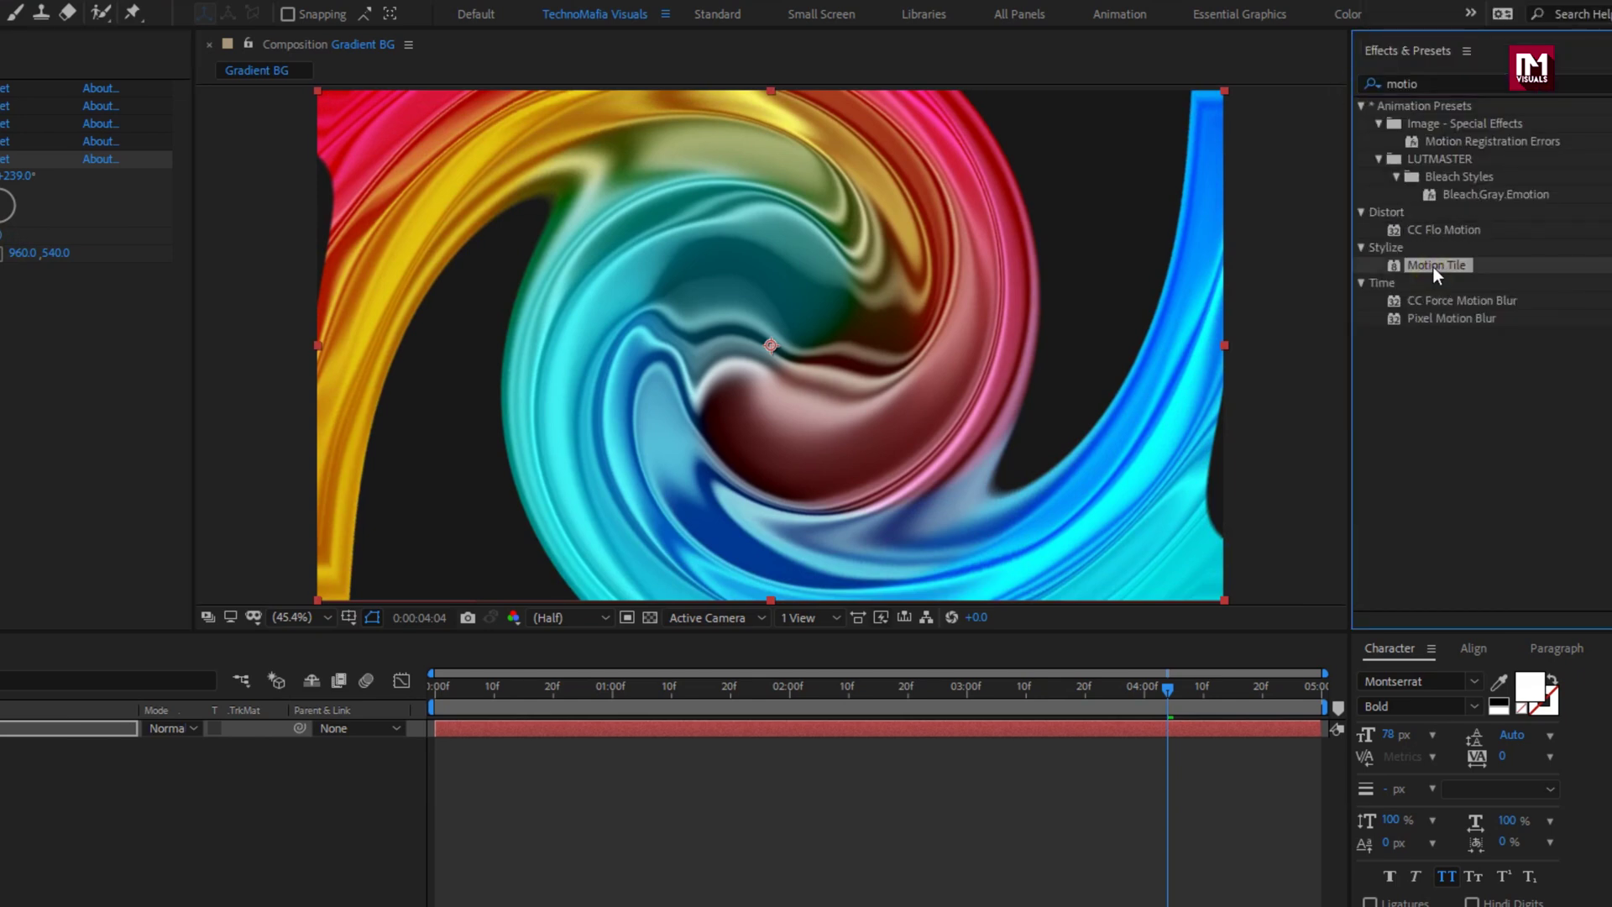
pyautogui.doubleClick(1434, 267)
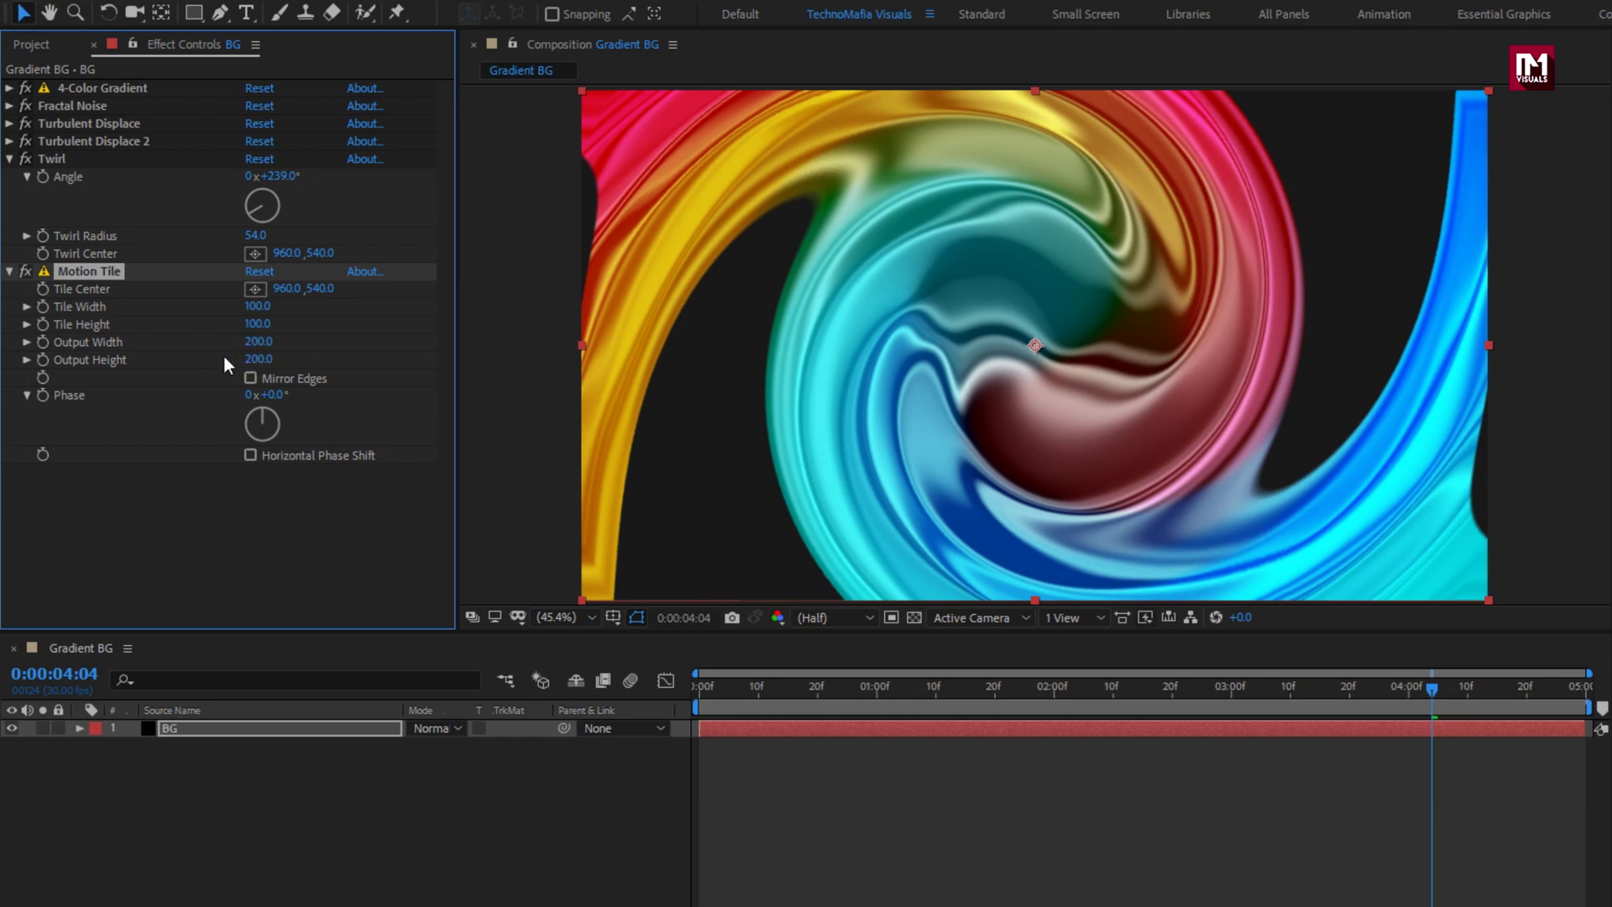
pyautogui.click(10, 272)
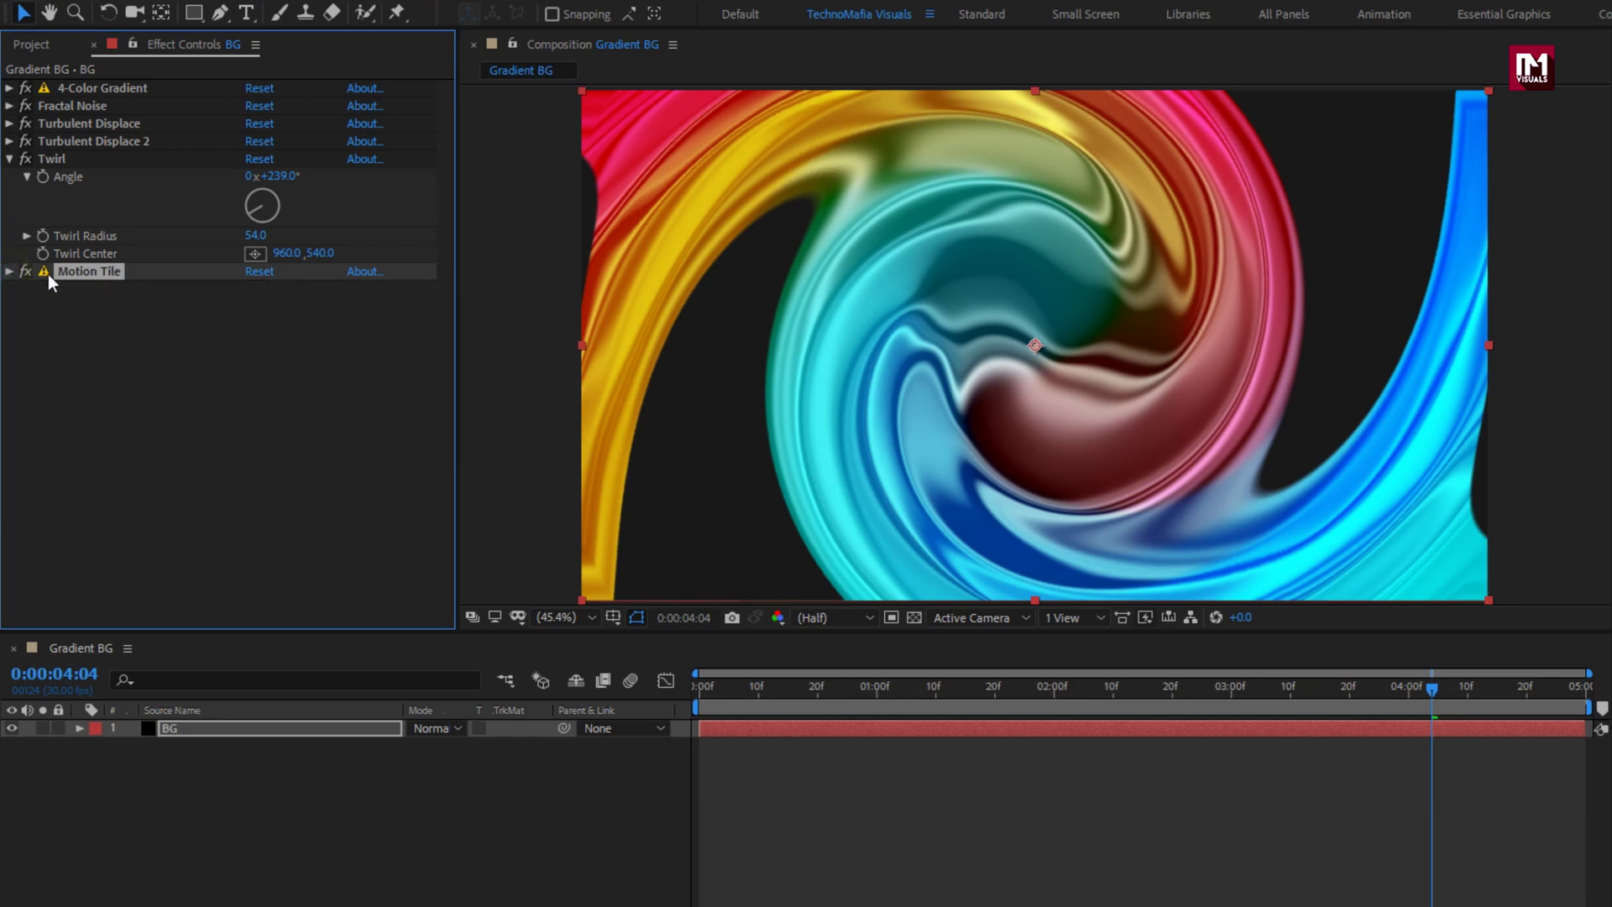
pyautogui.moveTo(74, 270); pyautogui.dragTo(87, 88)
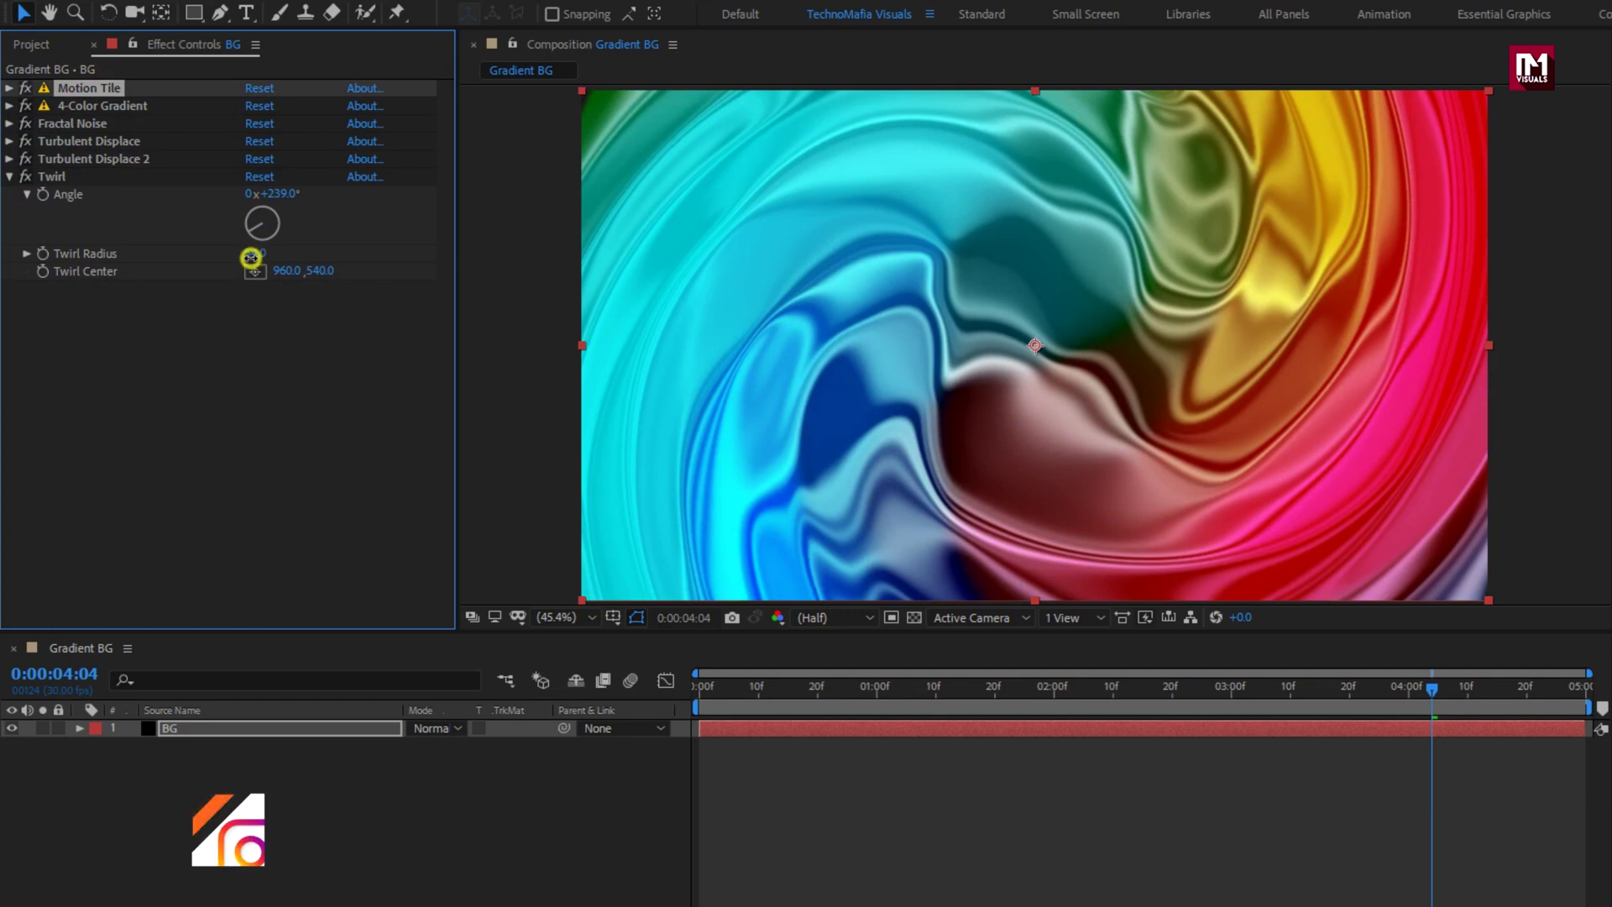
# Step: Lower Twirl Radius to 30 and Twirl Angle to 190°
pyautogui.moveTo(253, 253); pyautogui.dragTo(229, 261)
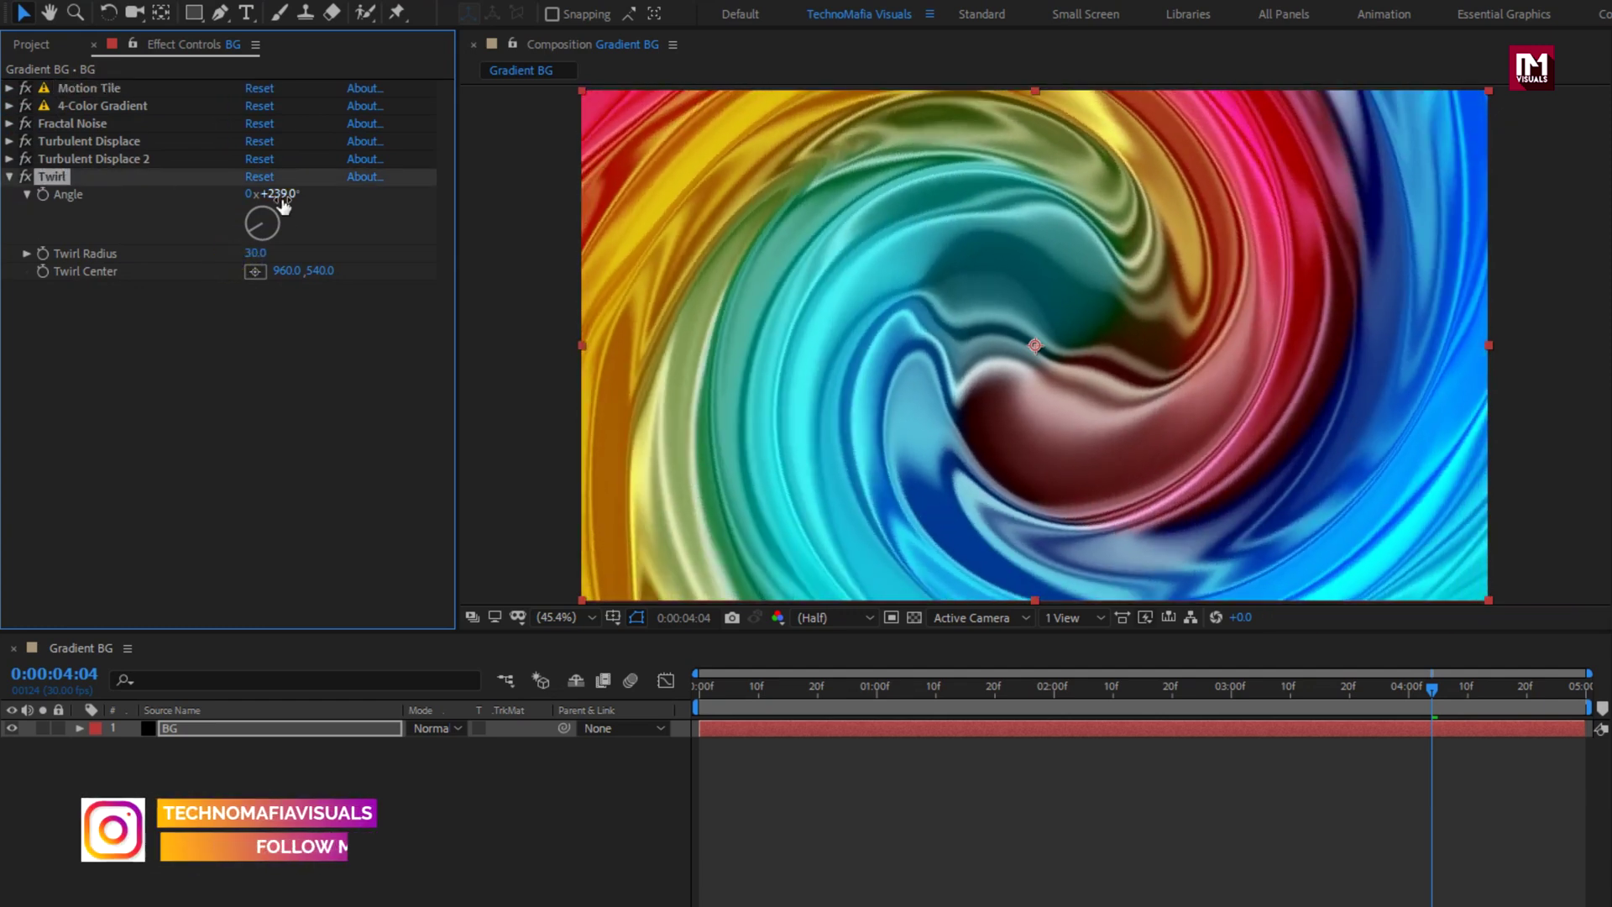
pyautogui.moveTo(273, 195); pyautogui.dragTo(238, 208)
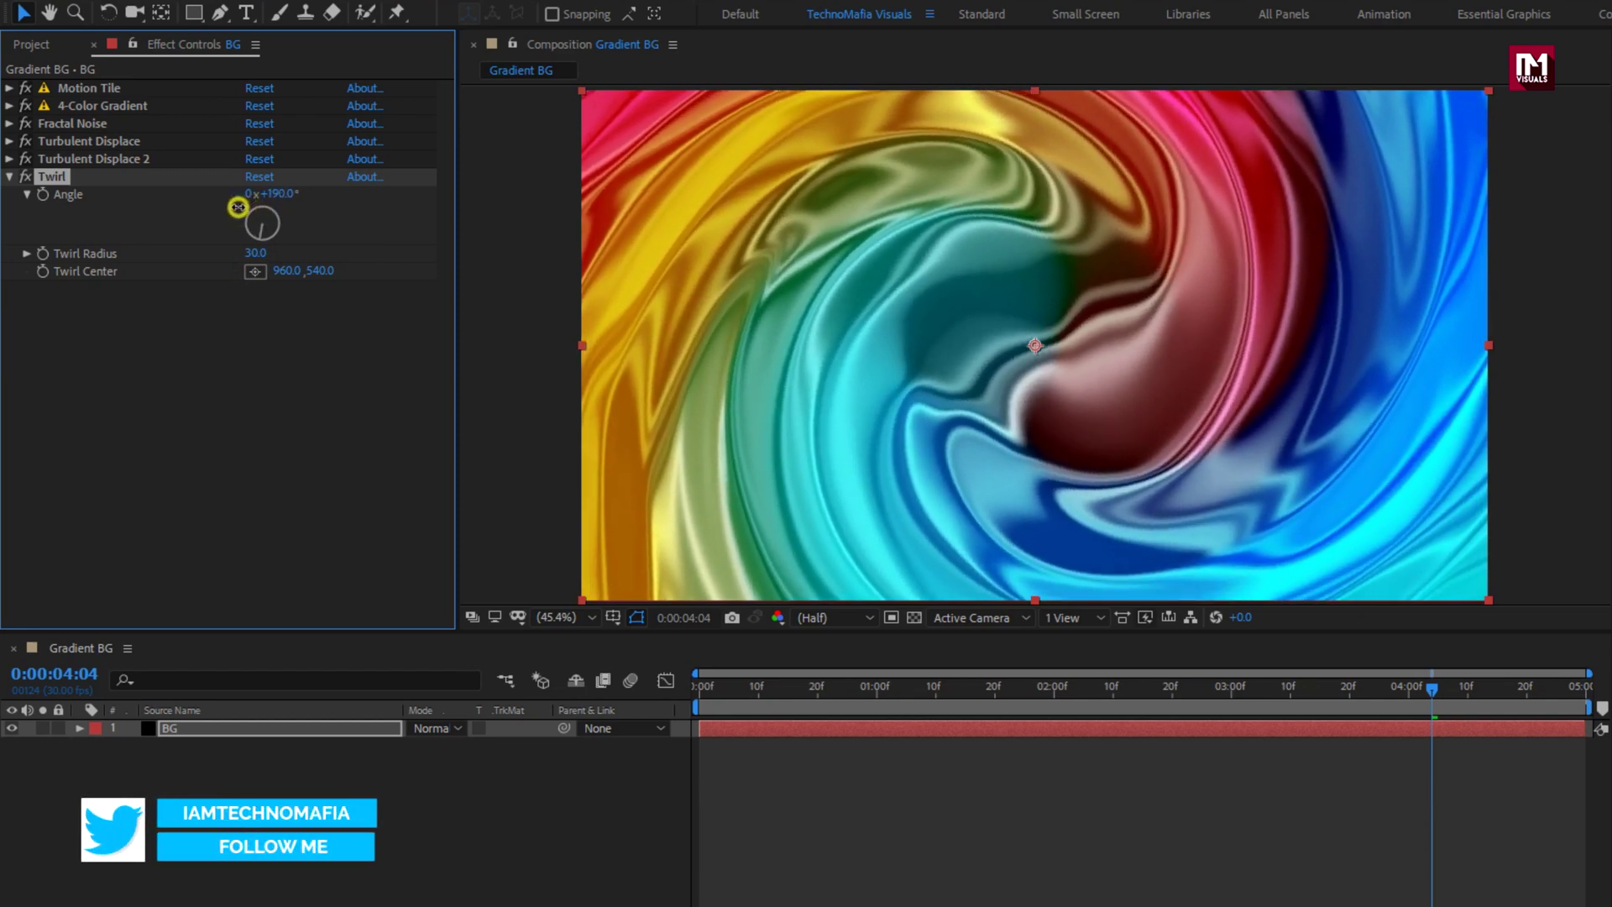
# Step: Preview the Gradient BG swirl animation from the first frame
pyautogui.click(694, 687)
pyautogui.press('space')
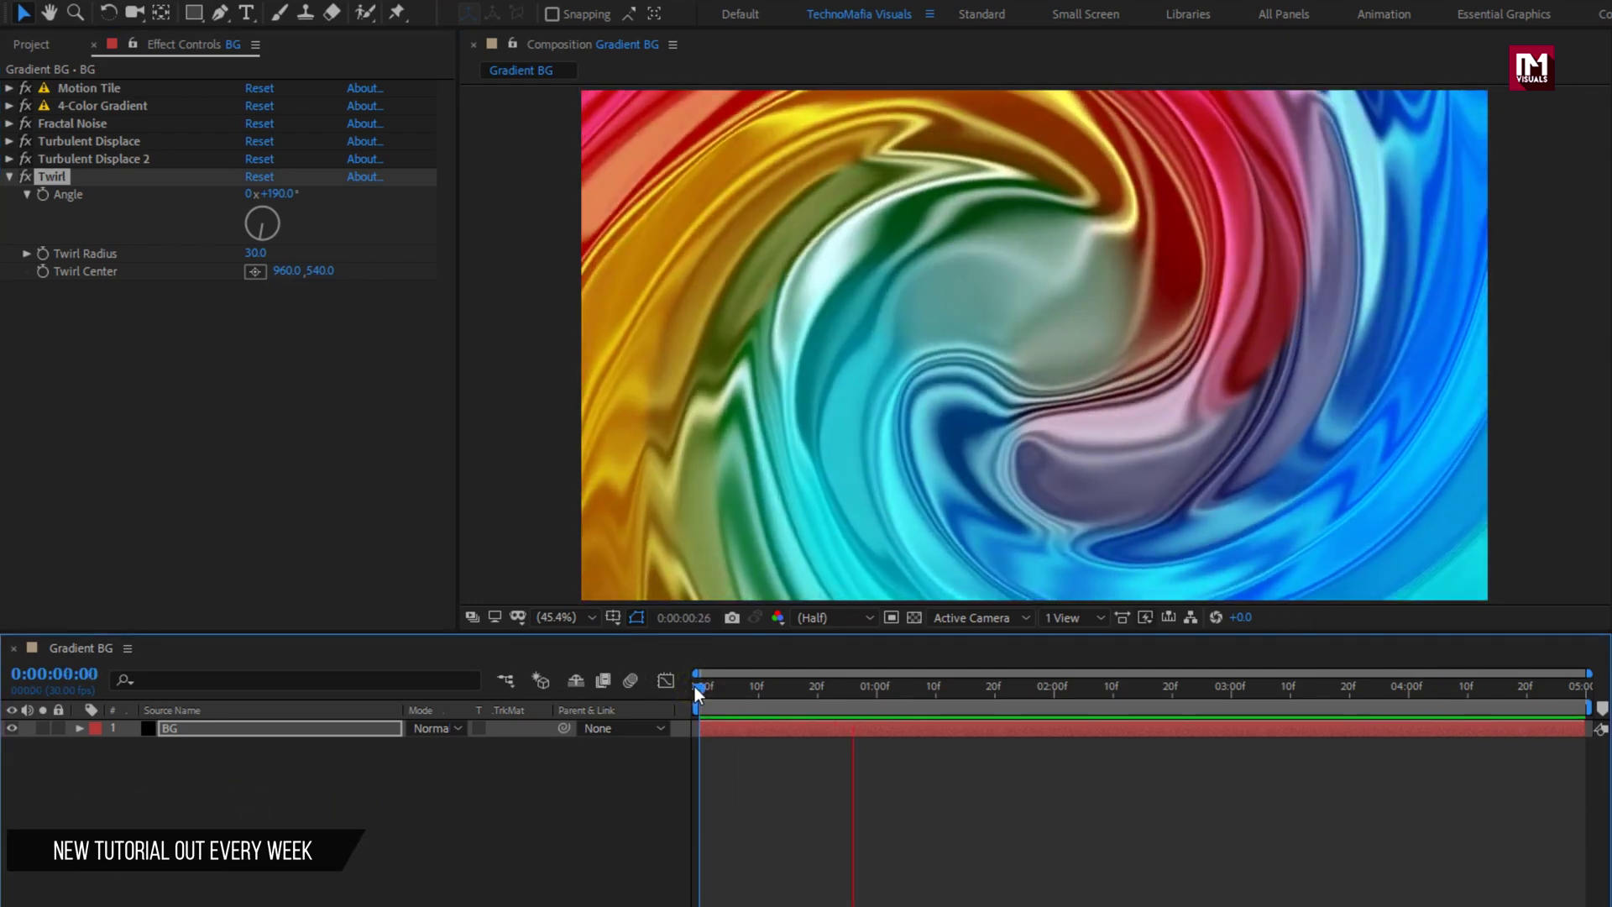